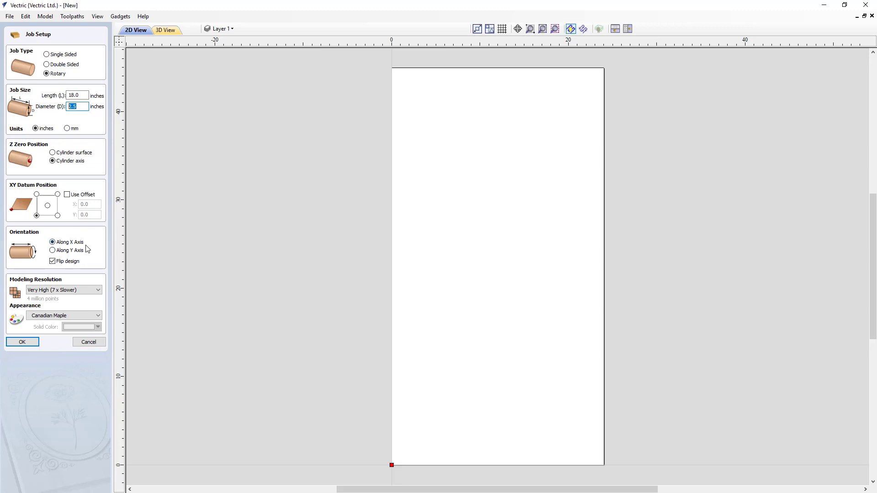
Turn off the flip design option for the rotary job and apply the job setup
{"action": "left_click", "coordinate": [52, 261]}
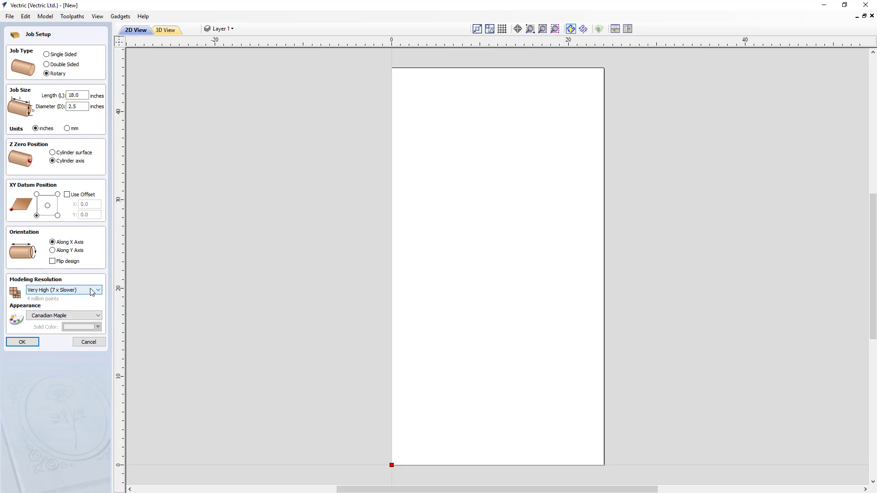
{"action": "left_click", "coordinate": [23, 343]}
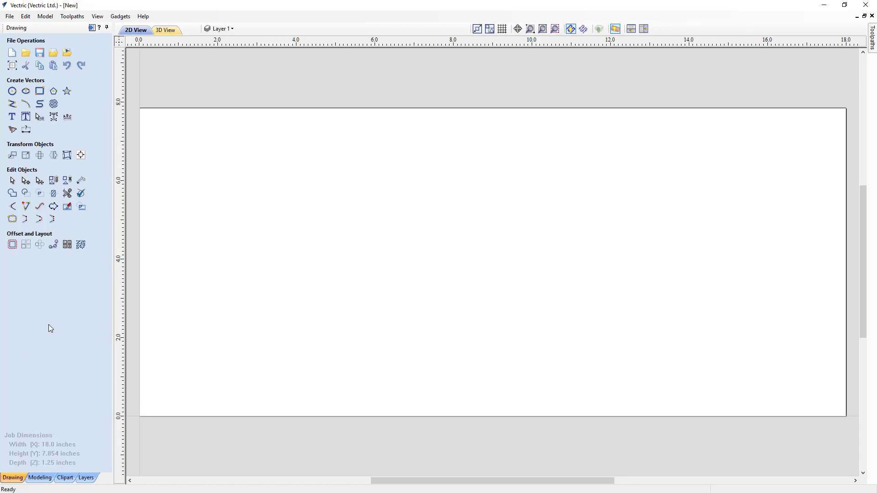
{"action": "left_click", "coordinate": [120, 17]}
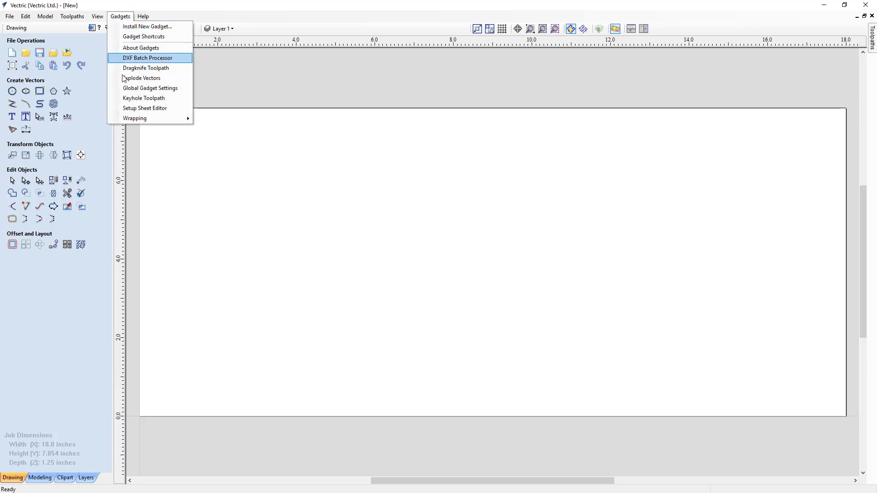
{"action": "mouse_move", "coordinate": [133, 120]}
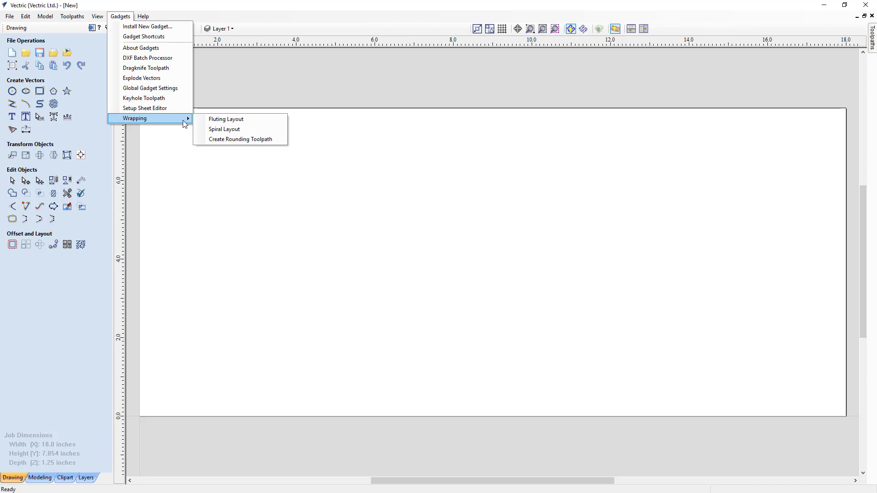
{"action": "left_click", "coordinate": [135, 182]}
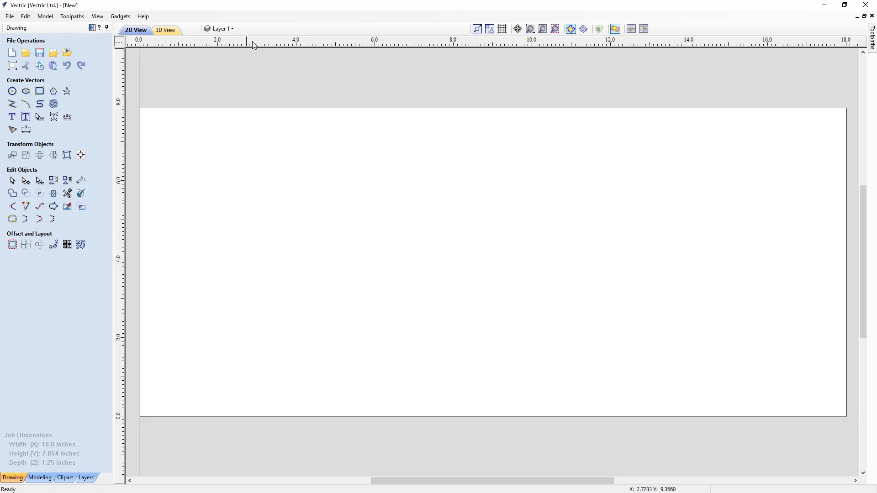
{"action": "left_click_drag", "start_coordinate": [253, 46], "coordinate": [263, 153]}
{"action": "double_click", "coordinate": [262, 154]}
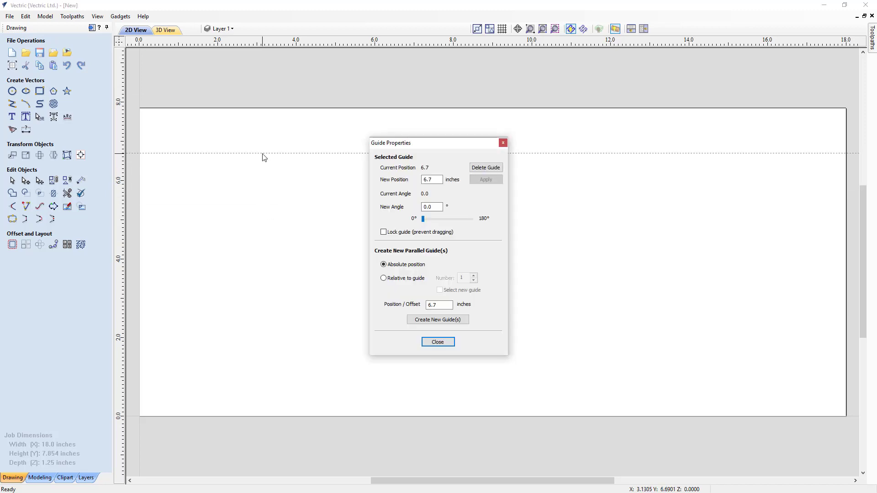
{"action": "left_click", "coordinate": [485, 170]}
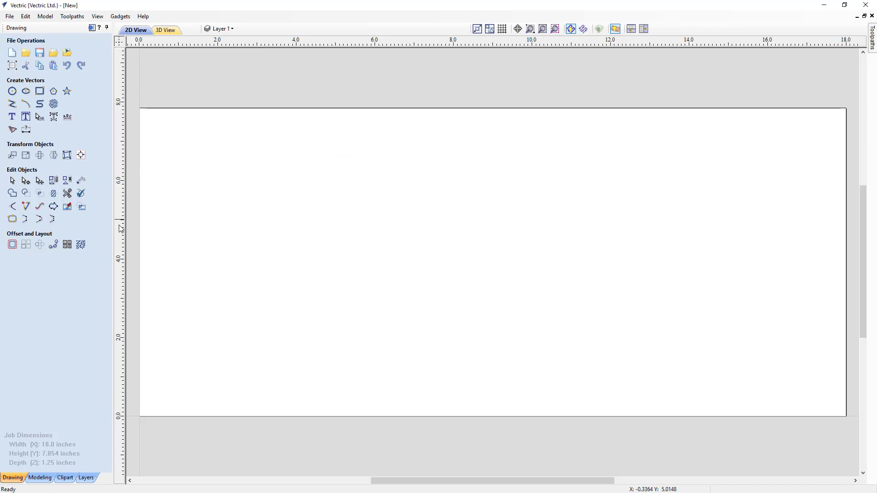
{"action": "left_click_drag", "start_coordinate": [121, 225], "coordinate": [292, 226]}
{"action": "double_click", "coordinate": [292, 225]}
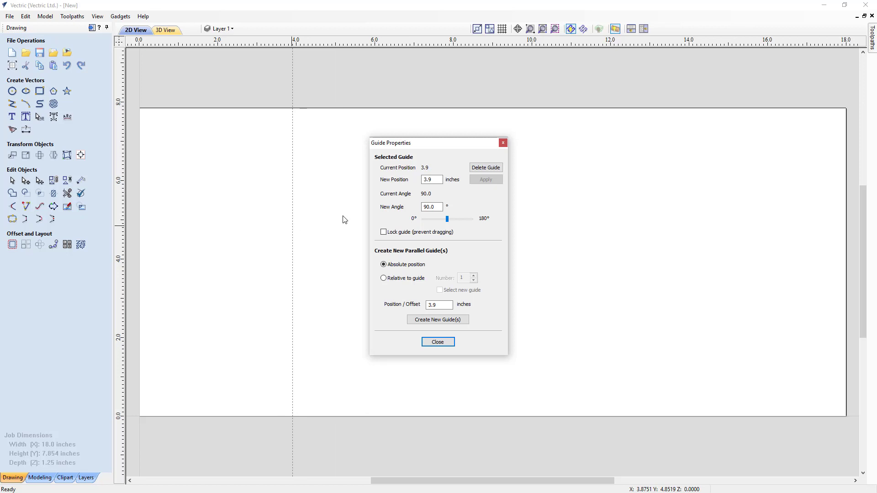
{"action": "left_click", "coordinate": [478, 170]}
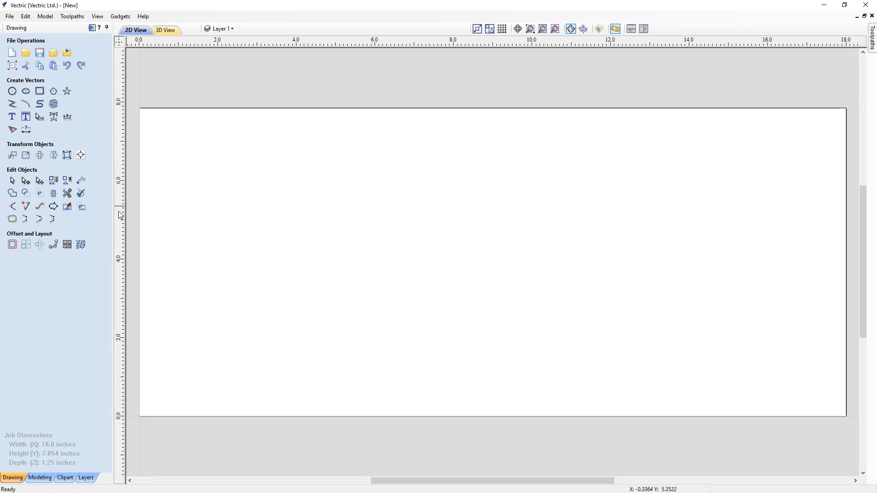
Place a vertical guide at 0.5 inches and create one parallel guide offset .5 inches relative to it, selecting the new guide
{"action": "left_click_drag", "start_coordinate": [119, 215], "coordinate": [158, 206]}
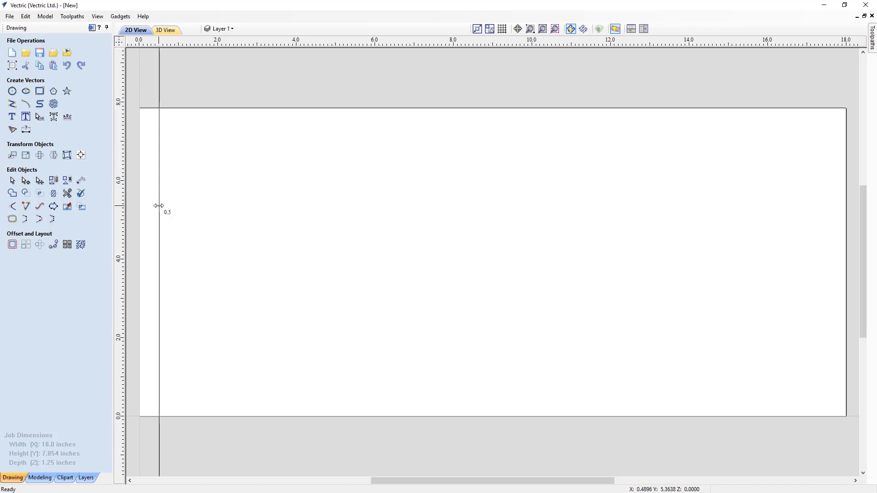
{"action": "left_click_drag", "start_coordinate": [158, 206], "coordinate": [158, 205]}
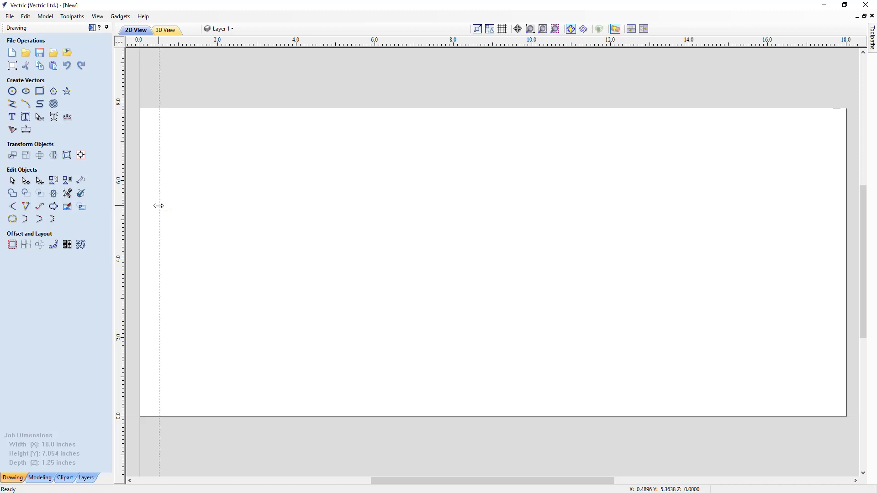
{"action": "double_click", "coordinate": [159, 206]}
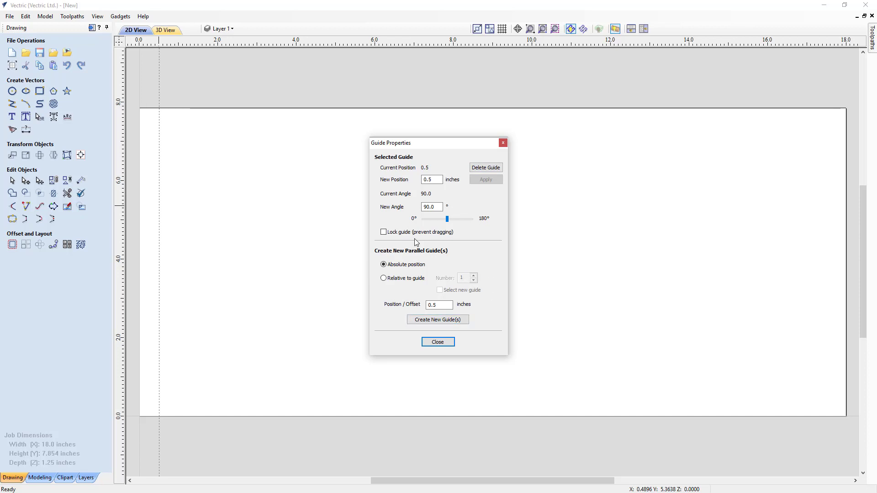
{"action": "left_click", "coordinate": [384, 279]}
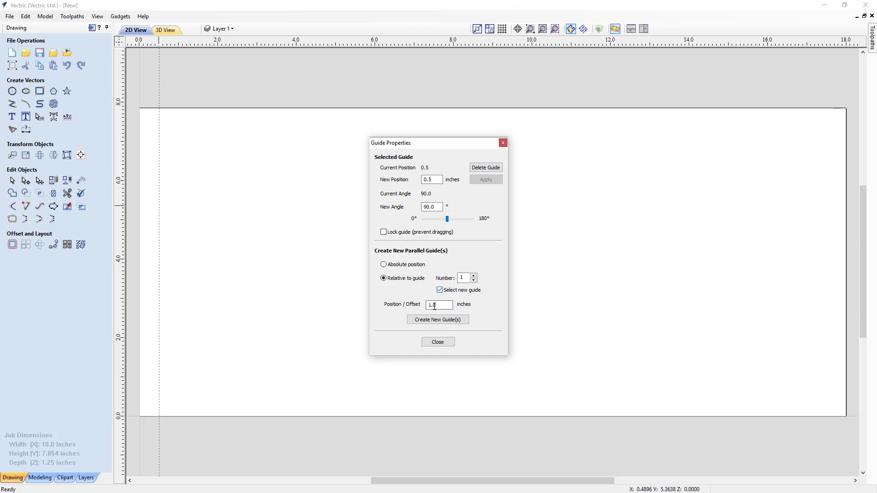
{"action": "left_click", "coordinate": [436, 306]}
{"action": "left_click_drag", "start_coordinate": [440, 306], "coordinate": [415, 307]}
{"action": "type", "text": ".5"}
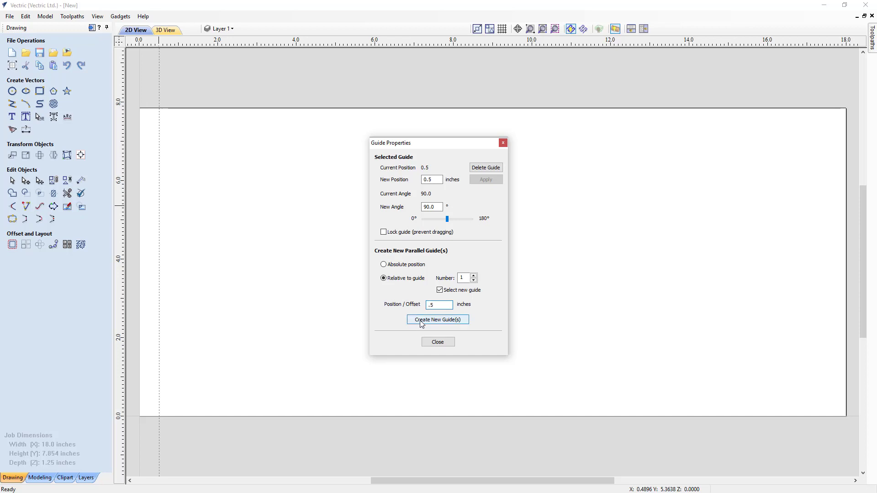
{"action": "left_click", "coordinate": [421, 321]}
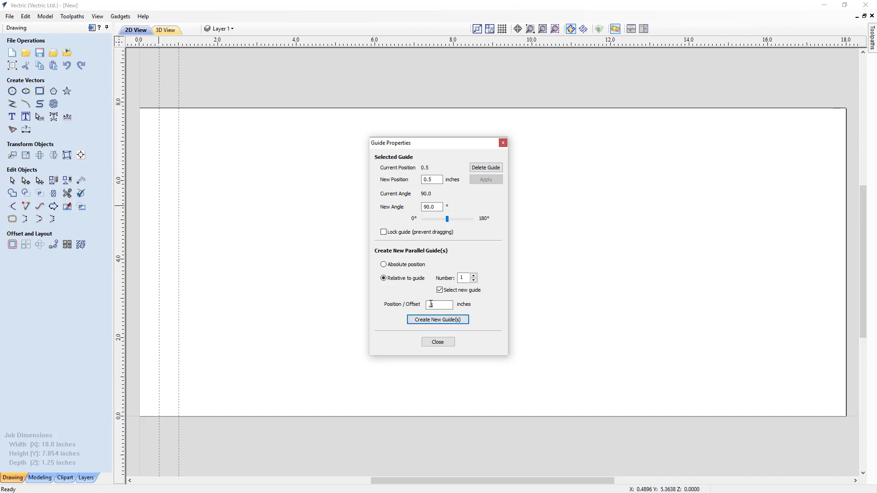
Create two more successive parallel guides, the first offset 5 inches and the second a further .5 inches
{"action": "left_click", "coordinate": [431, 308]}
{"action": "left_click_drag", "start_coordinate": [432, 308], "coordinate": [427, 308]}
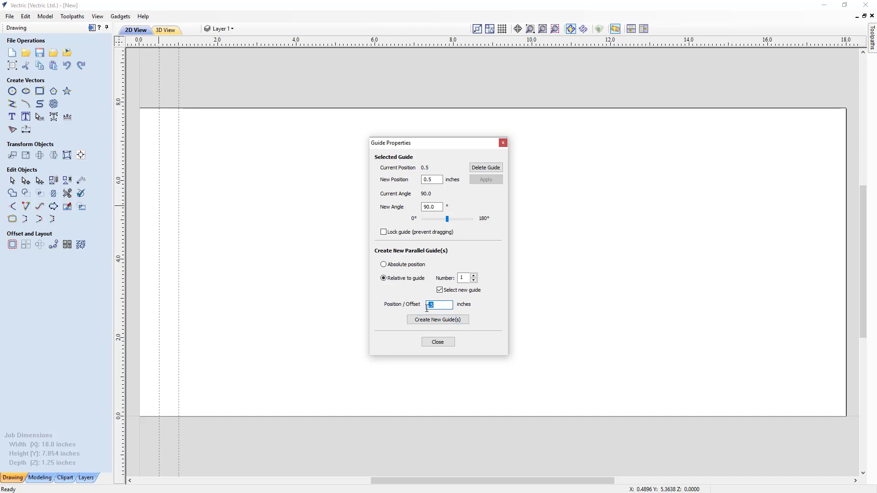
{"action": "type", "text": "5"}
{"action": "left_click", "coordinate": [424, 320]}
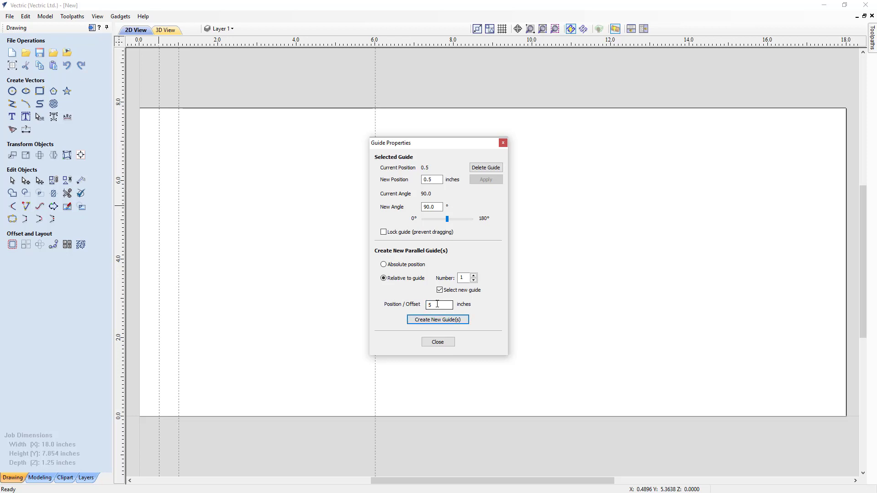
{"action": "double_click", "coordinate": [426, 307]}
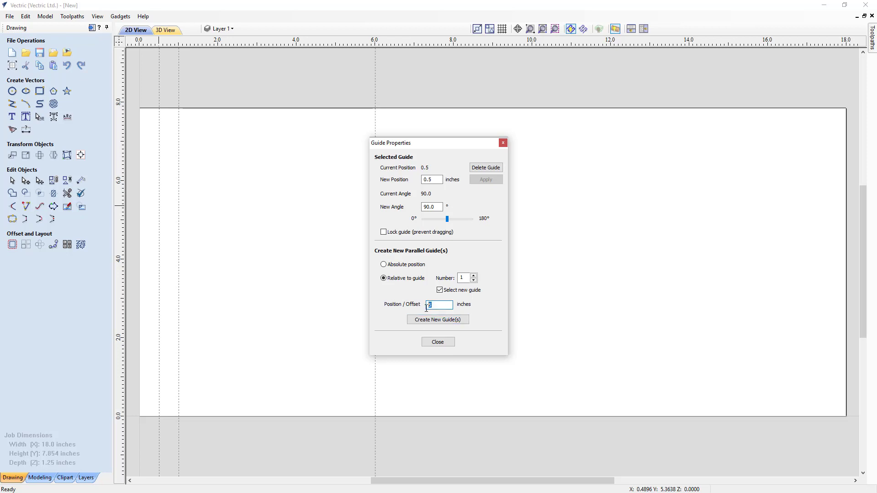
{"action": "type", "text": ".5"}
{"action": "left_click", "coordinate": [434, 321]}
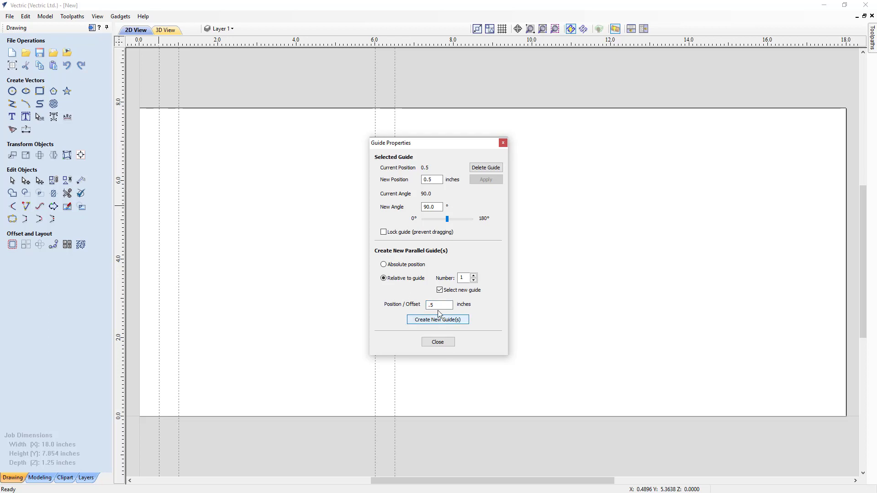
Continue the relative guide series with one guide offset 2 inches and another offset 1 inch
{"action": "double_click", "coordinate": [429, 305]}
{"action": "type", "text": "2"}
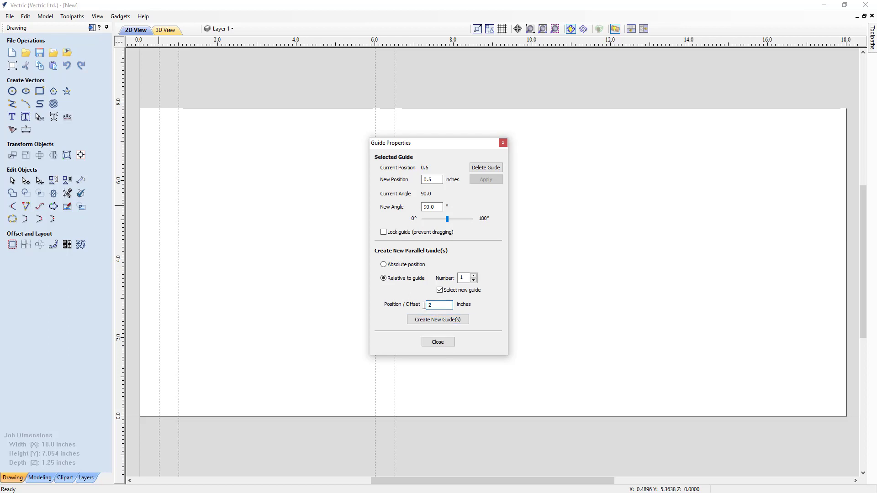
{"action": "left_click", "coordinate": [423, 320]}
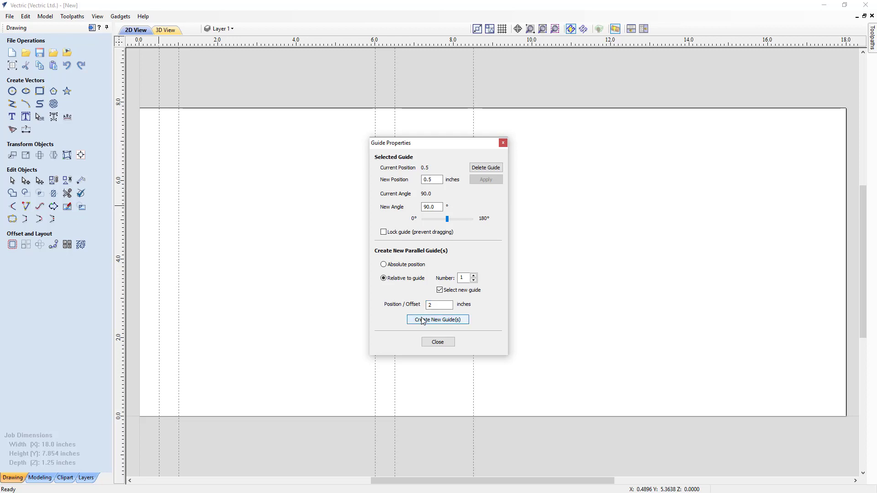
{"action": "double_click", "coordinate": [429, 305]}
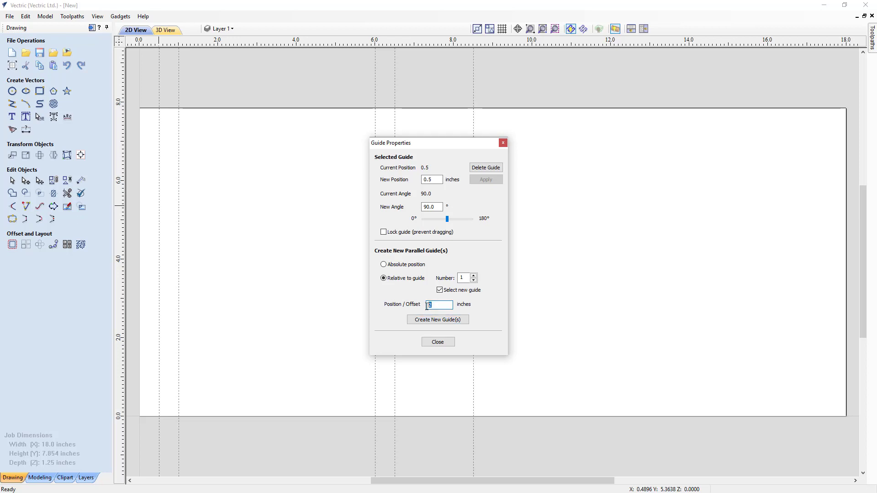
{"action": "type", "text": "1"}
{"action": "left_click", "coordinate": [429, 320]}
Finish the guide series with successive offsets of 7 inches and 1 inch, and close the guide properties
{"action": "double_click", "coordinate": [429, 305]}
{"action": "type", "text": "7"}
{"action": "left_click", "coordinate": [429, 319]}
{"action": "double_click", "coordinate": [426, 305]}
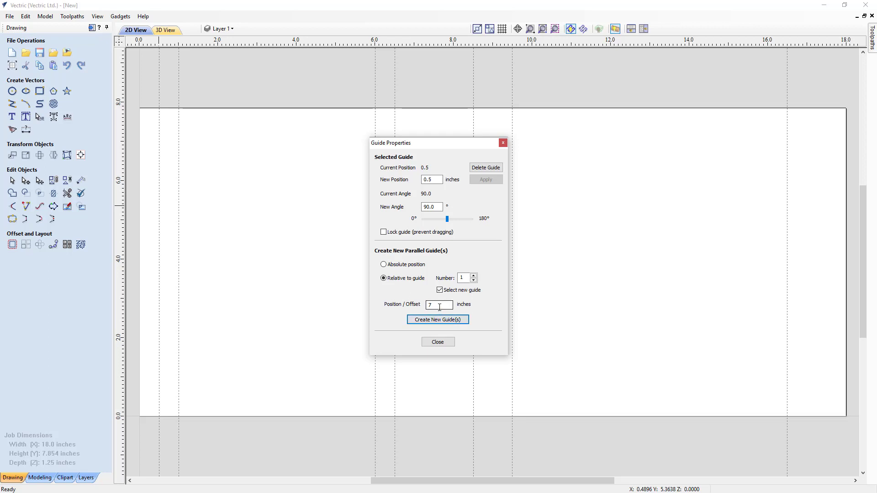
{"action": "type", "text": "1"}
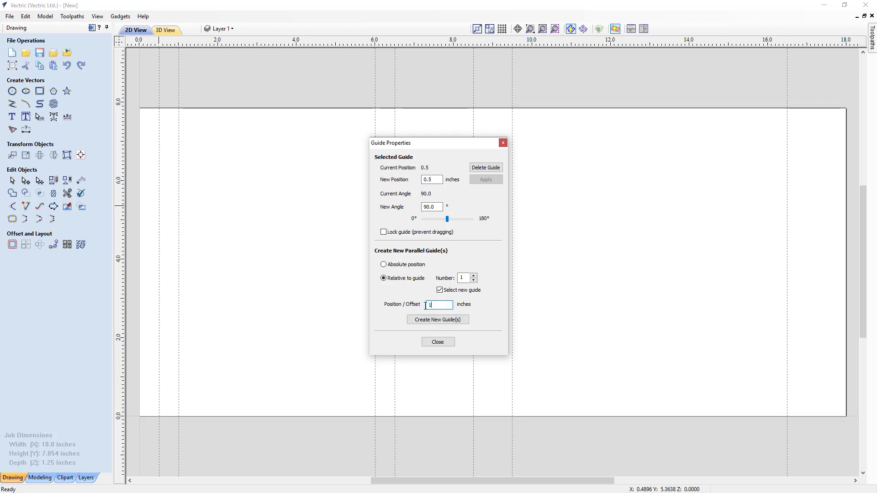
{"action": "left_click", "coordinate": [429, 320]}
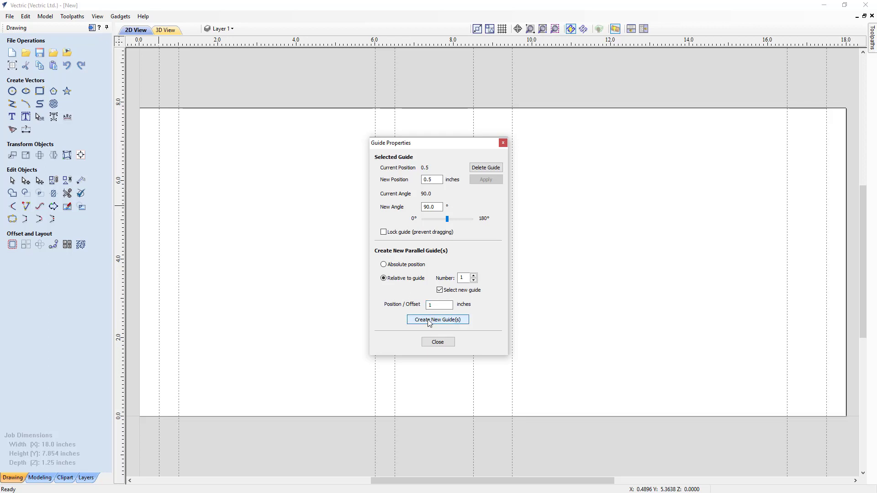
{"action": "left_click", "coordinate": [437, 342]}
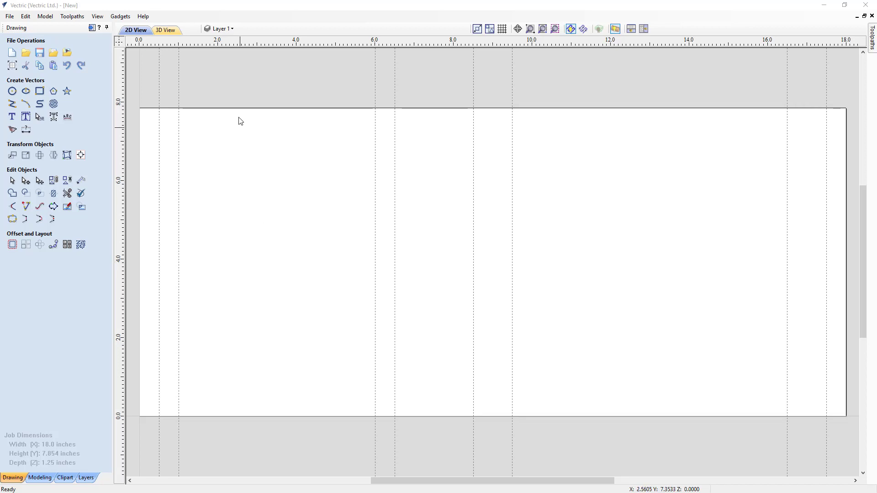
Delete the Bounding Box layer together with the data it contains
{"action": "left_click", "coordinate": [231, 30]}
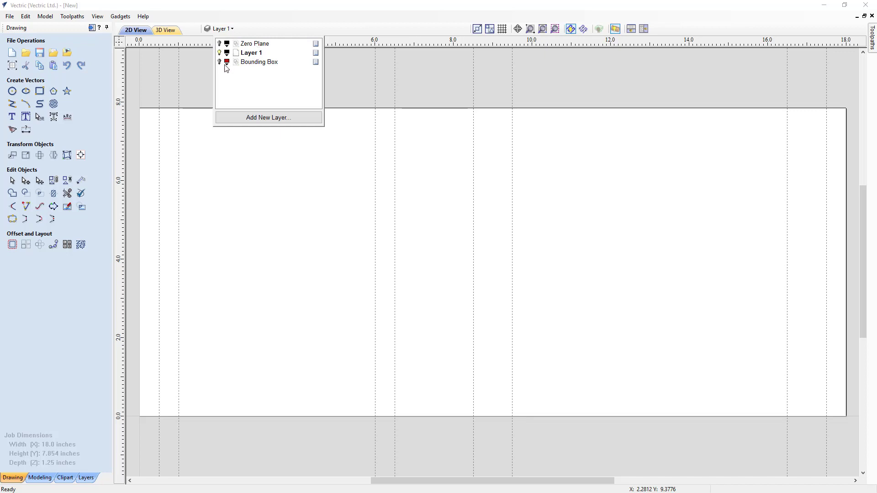
{"action": "right_click", "coordinate": [251, 66]}
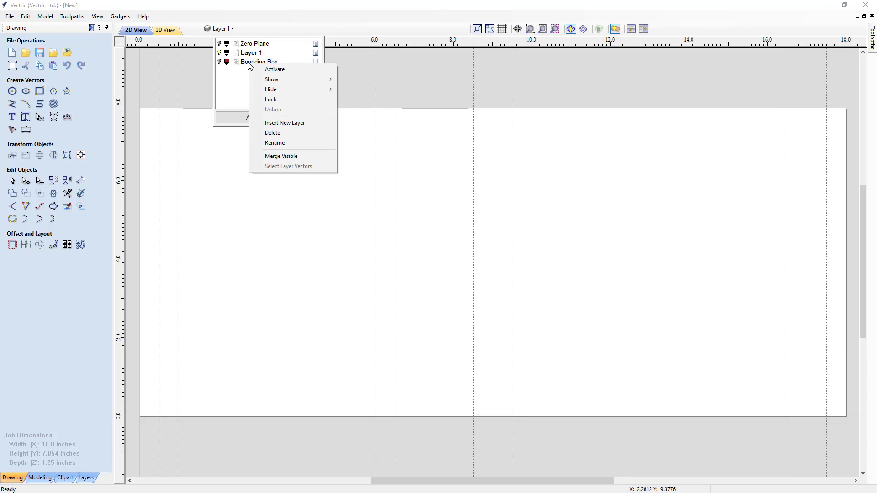
{"action": "left_click", "coordinate": [270, 133]}
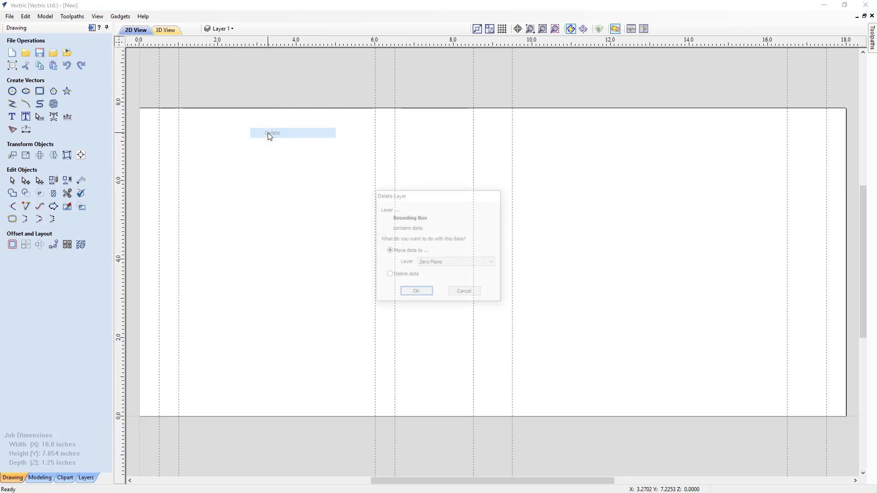
{"action": "left_click", "coordinate": [389, 275]}
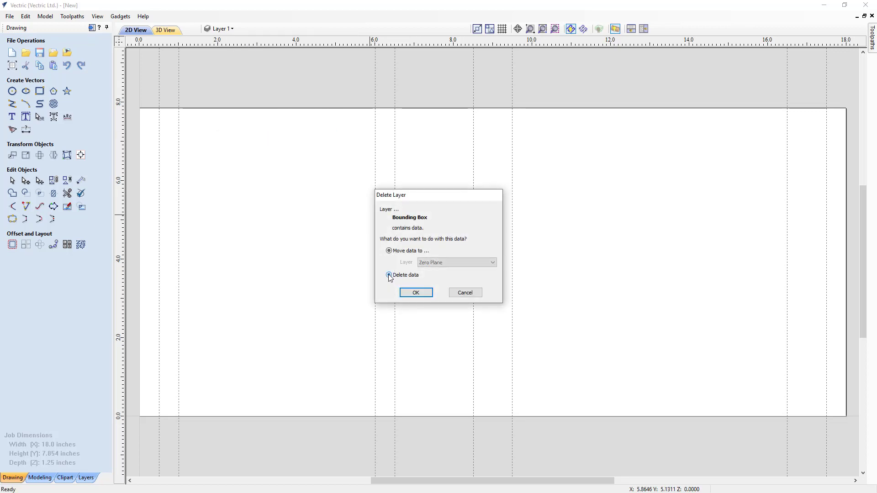
{"action": "left_click", "coordinate": [415, 293]}
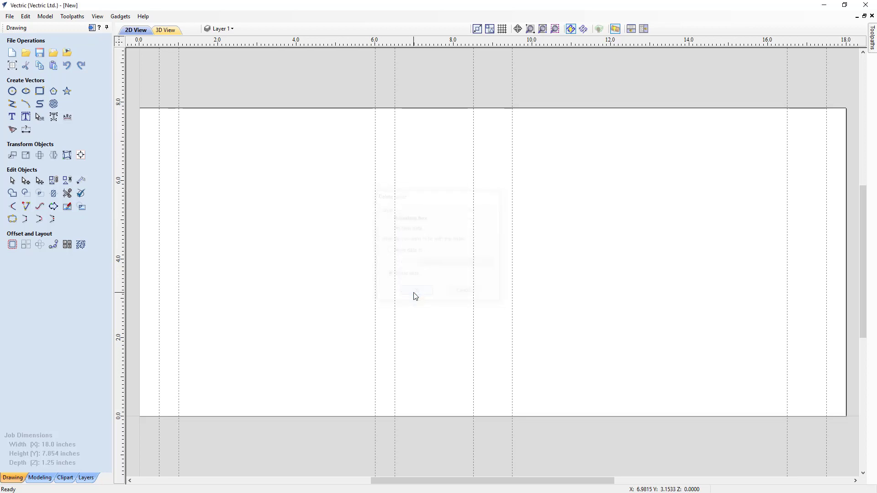
Rename Layer 1 as Tabs
{"action": "left_click", "coordinate": [233, 28]}
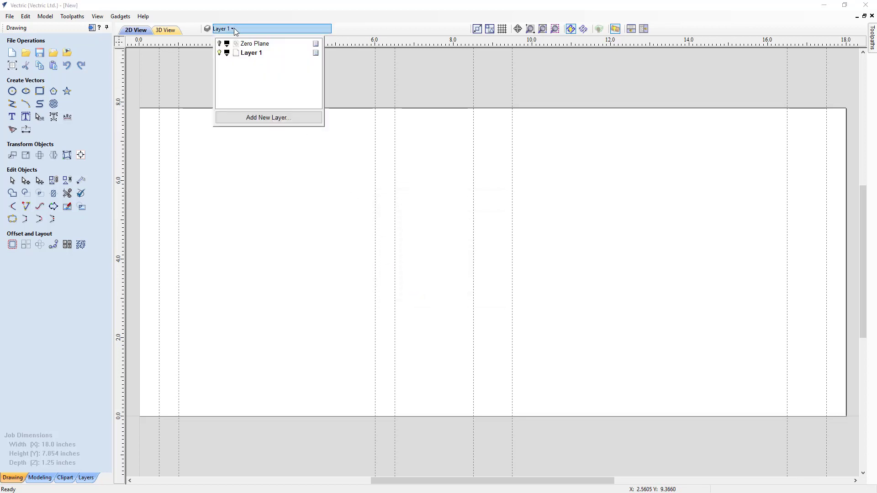
{"action": "right_click", "coordinate": [247, 55]}
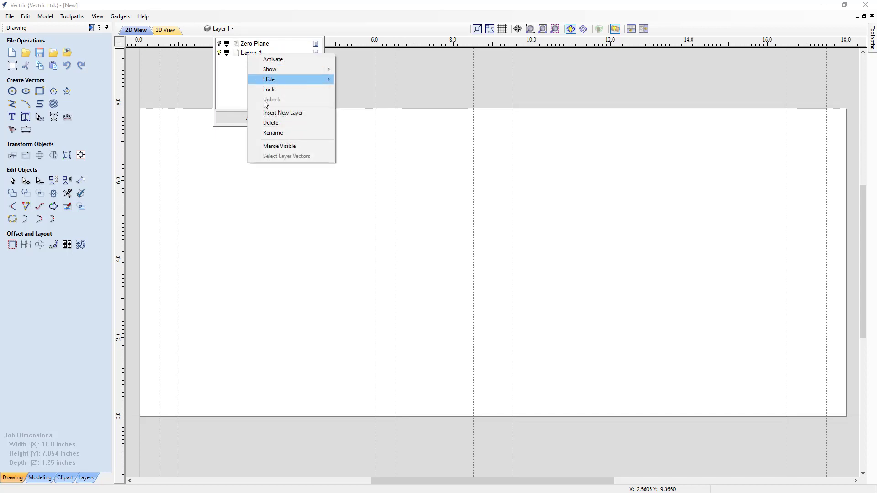
{"action": "left_click", "coordinate": [272, 133]}
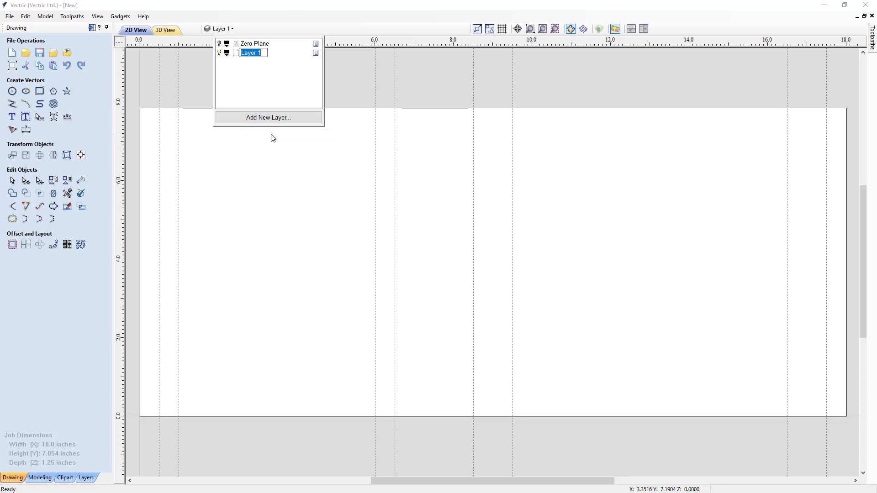
{"action": "type", "text": "Tabs"}
{"action": "left_click", "coordinate": [269, 145]}
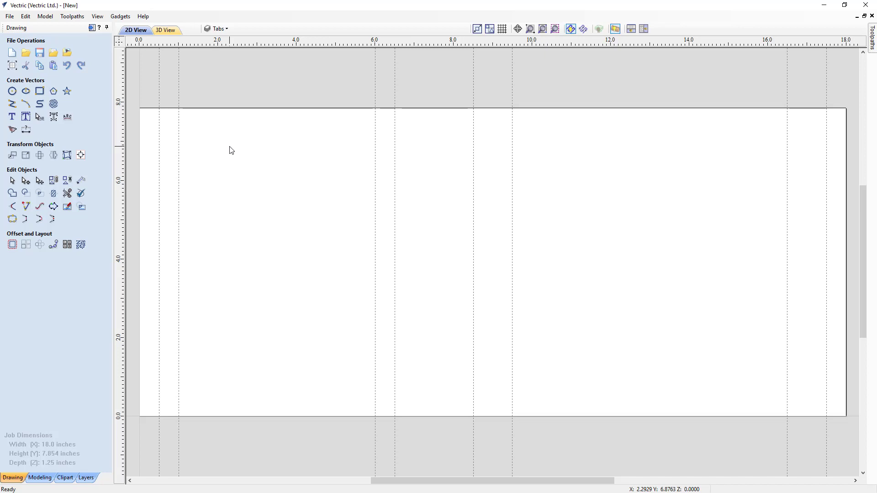
Draw full-height vertical lines on the guides at X 0.5 and 17.5 inches, spanning from the job's upper to lower edge
{"action": "left_click", "coordinate": [14, 107]}
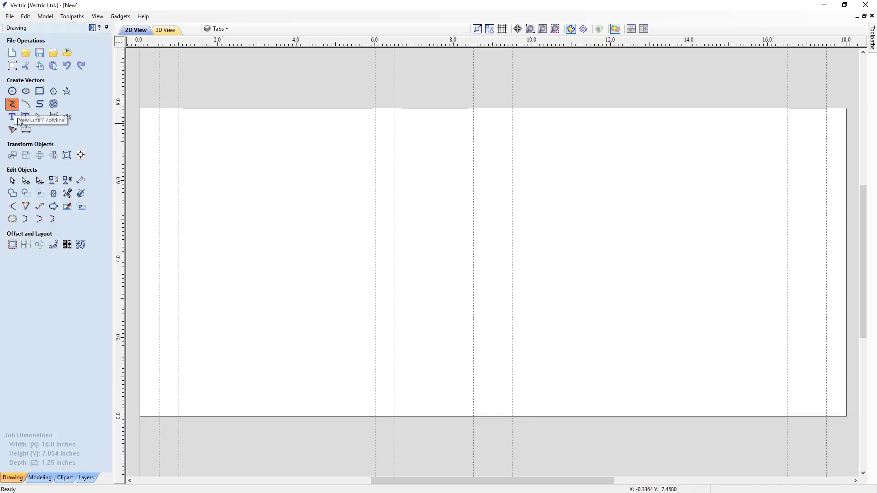
{"action": "left_click", "coordinate": [159, 107]}
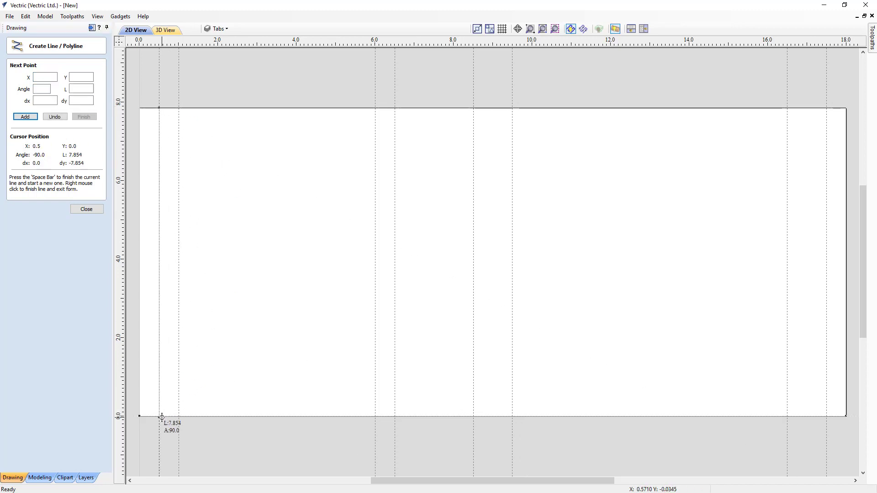
{"action": "left_click", "coordinate": [162, 416]}
{"action": "key", "text": "space"}
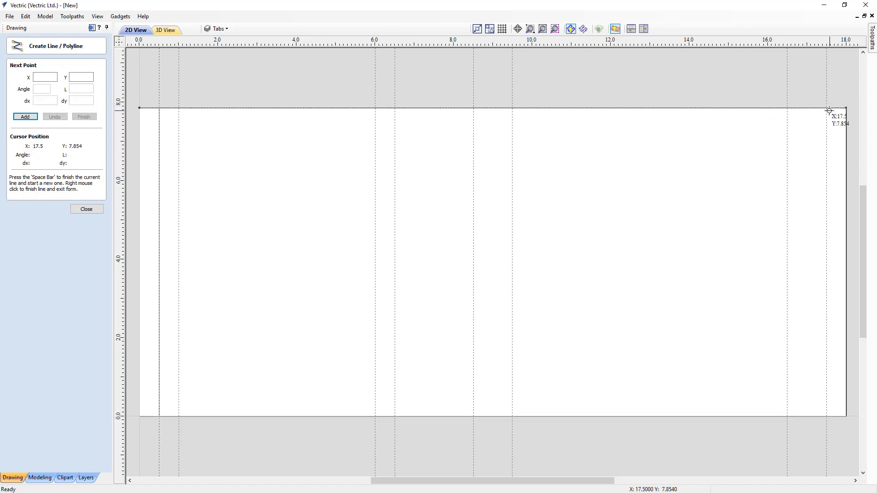
{"action": "left_click", "coordinate": [827, 110]}
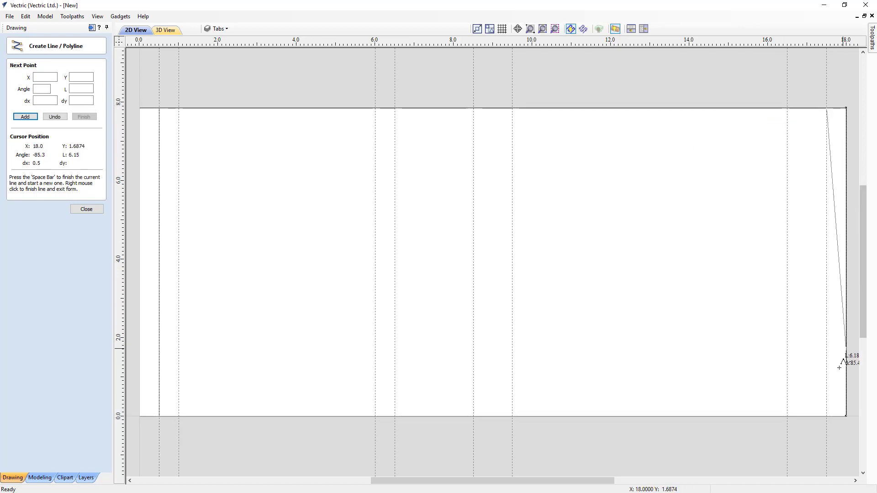
{"action": "left_click", "coordinate": [827, 416]}
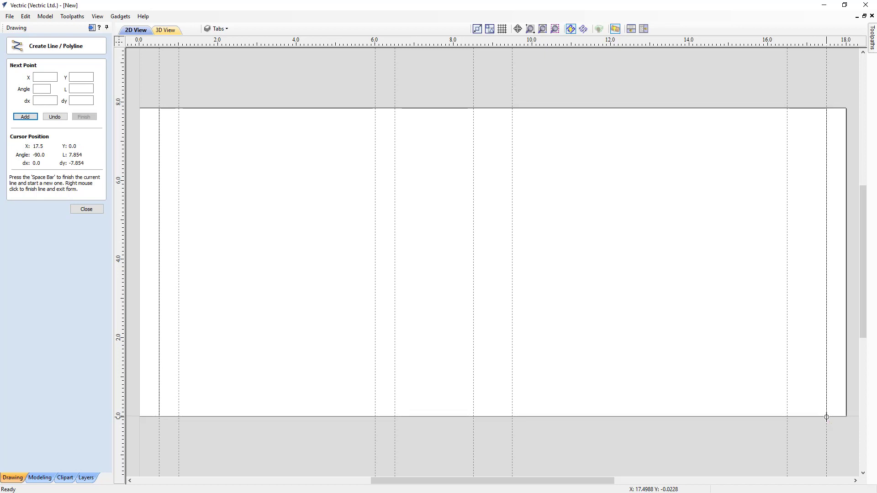
{"action": "left_click", "coordinate": [87, 209]}
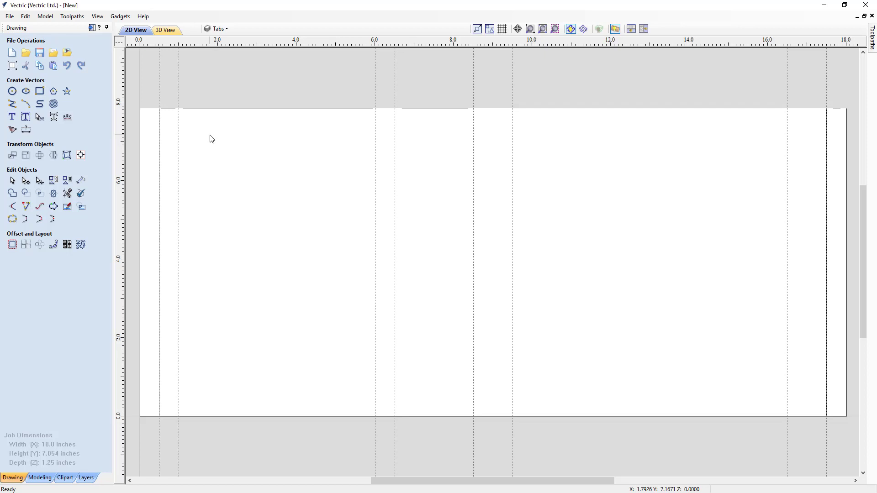
Toggle the guides off and on to check the two vertical tab lines
{"action": "left_click", "coordinate": [119, 44]}
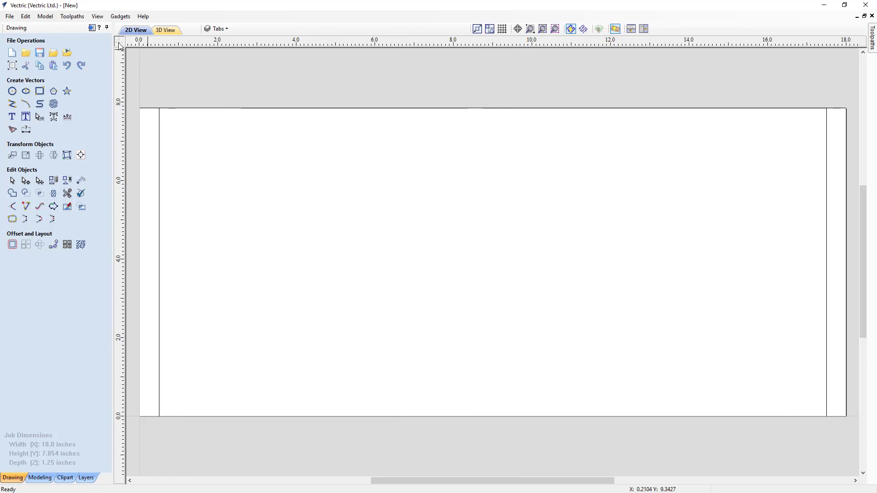
{"action": "left_click", "coordinate": [119, 44]}
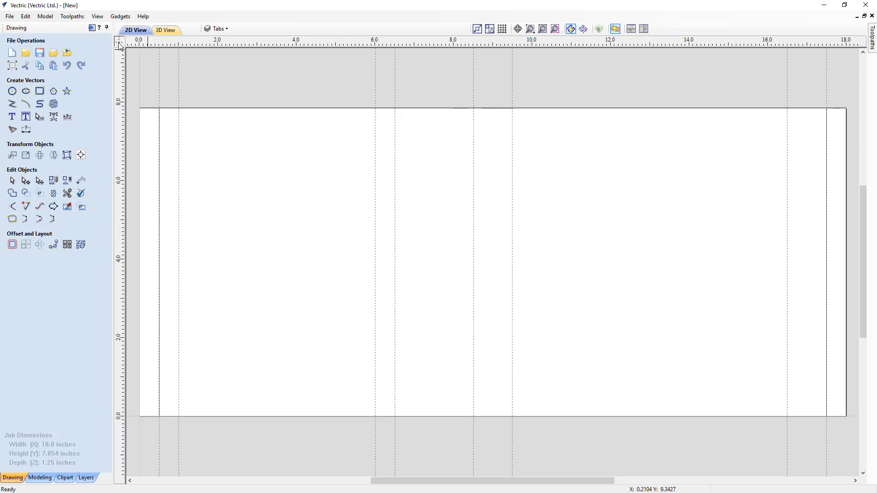
{"action": "left_click", "coordinate": [119, 44]}
{"action": "left_click", "coordinate": [118, 44]}
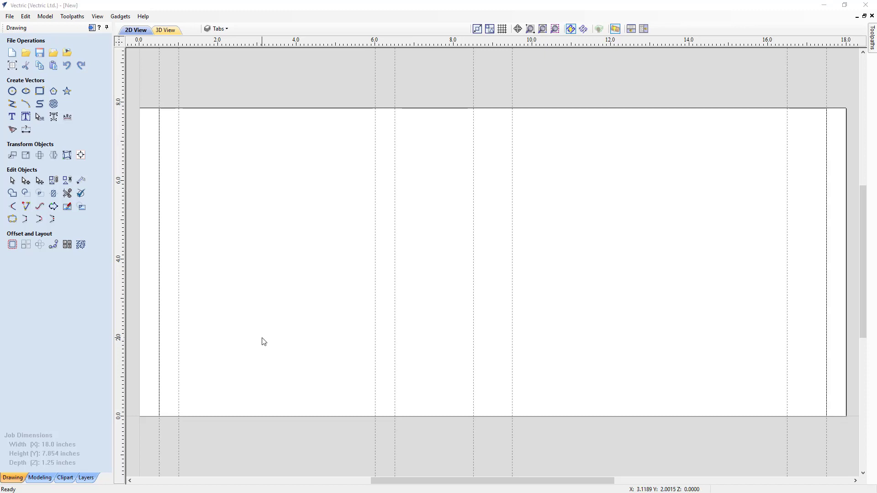
Add a new layer named Coves
{"action": "left_click", "coordinate": [227, 29]}
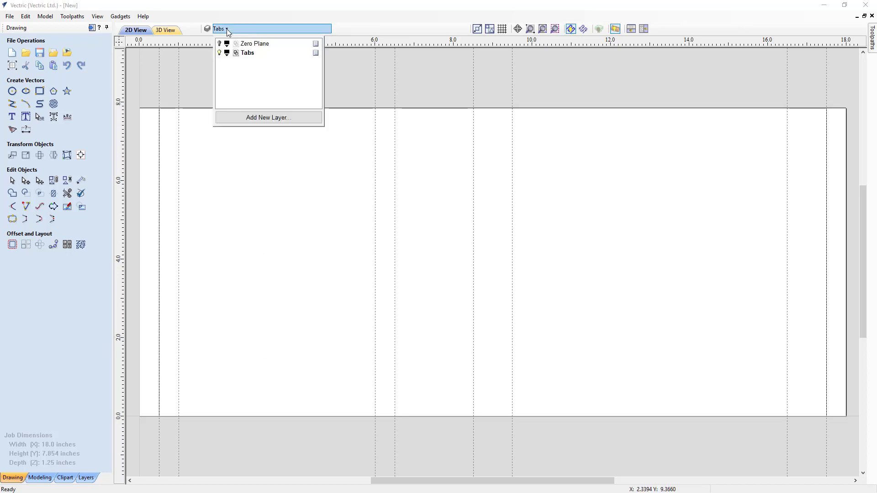
{"action": "left_click", "coordinate": [247, 117]}
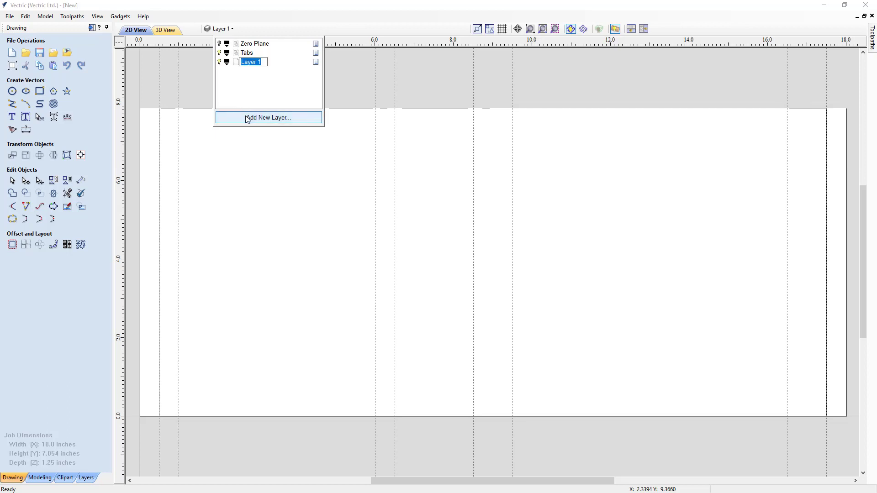
{"action": "type", "text": "Cove"}
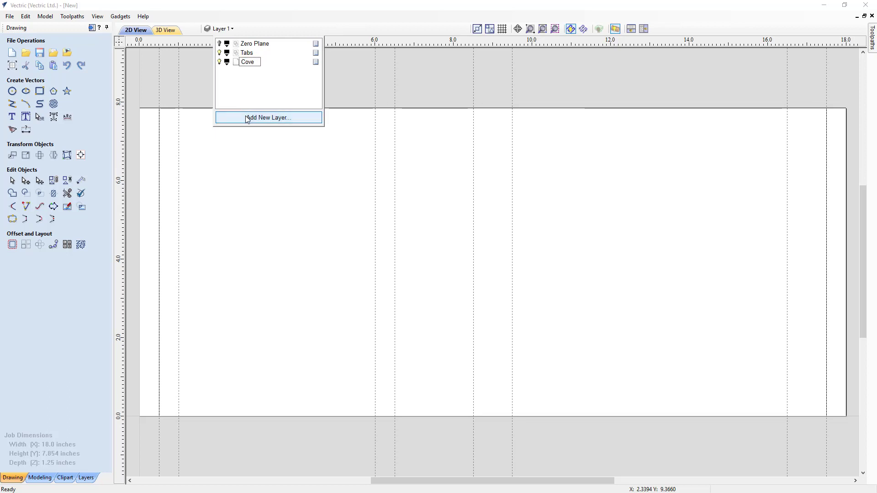
{"action": "type", "text": "s"}
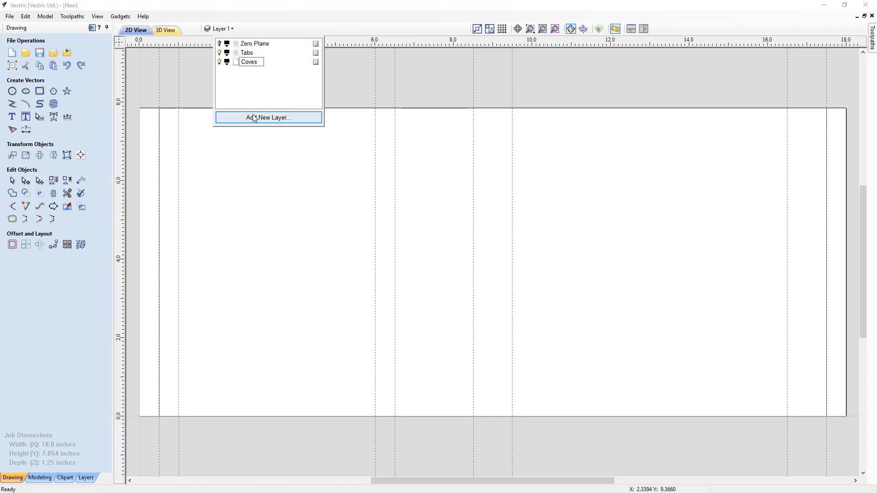
{"action": "left_click", "coordinate": [252, 118]}
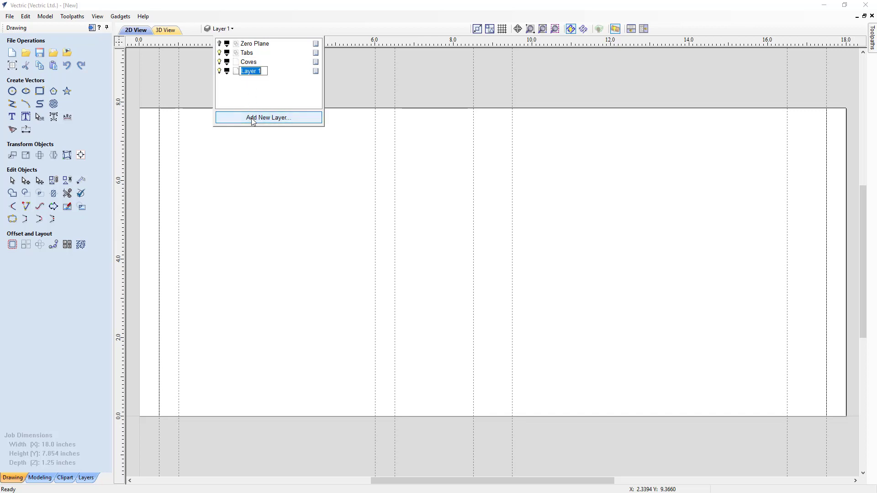
{"action": "left_click", "coordinate": [253, 66]}
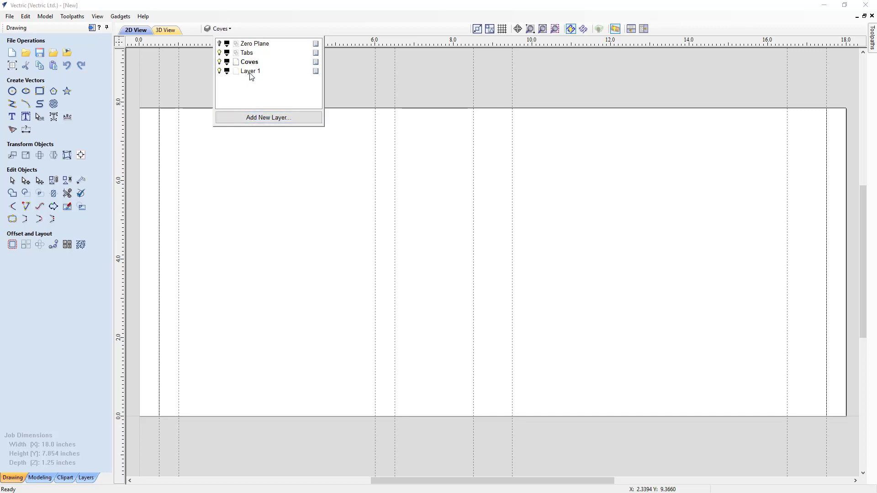
{"action": "right_click", "coordinate": [251, 75]}
{"action": "left_click", "coordinate": [274, 79]}
{"action": "right_click", "coordinate": [251, 73]}
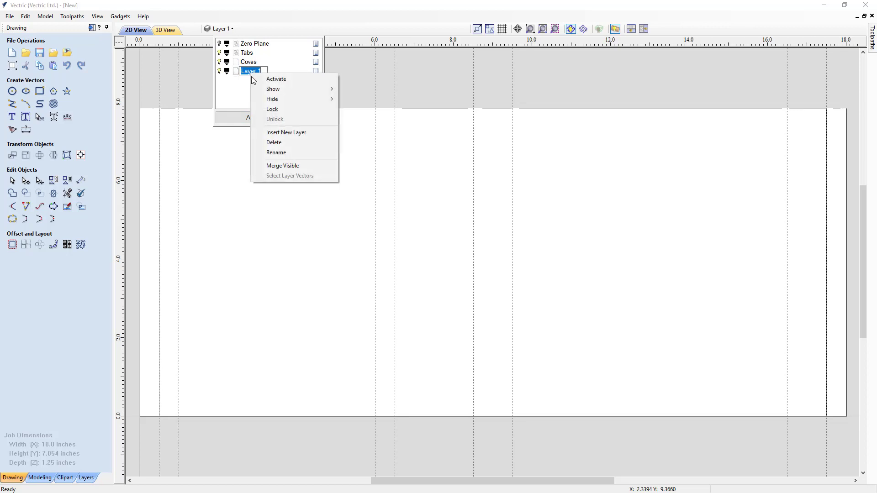
{"action": "left_click", "coordinate": [278, 143]}
Make Coves the active layer and draw full-height vertical lines on the guides at X 1.0 and 6.0 inches
{"action": "left_click", "coordinate": [252, 63]}
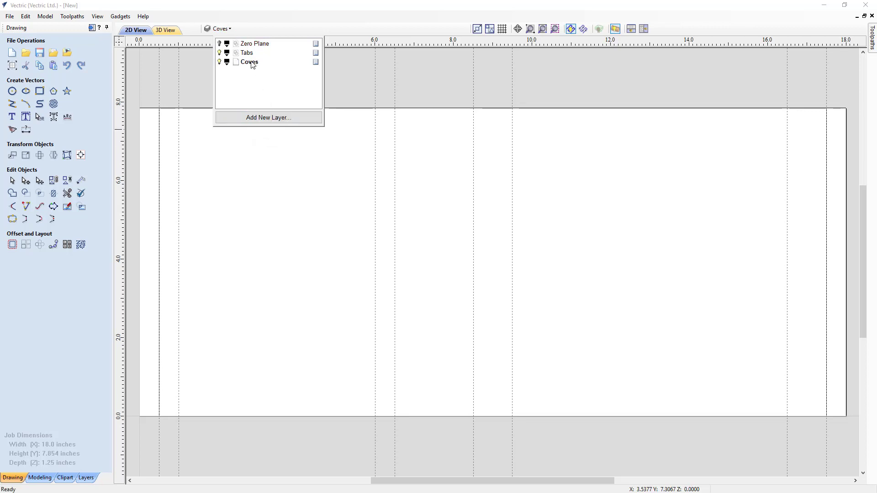
{"action": "left_click", "coordinate": [191, 79]}
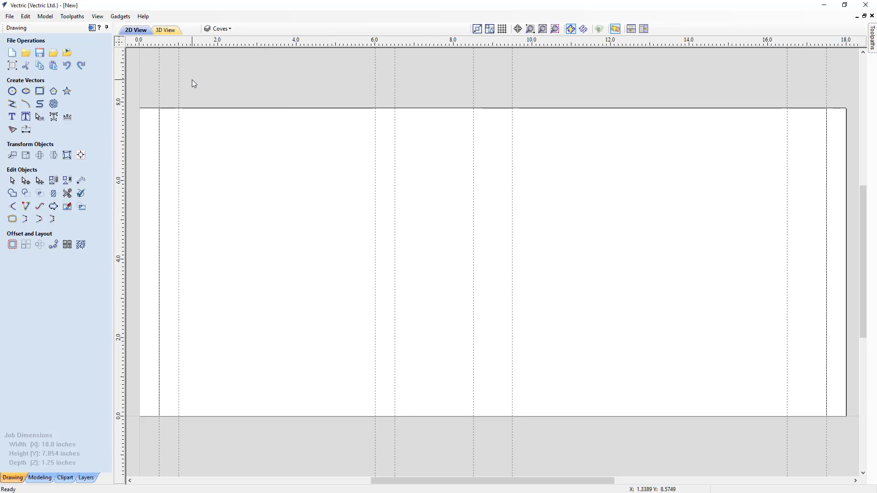
{"action": "left_click", "coordinate": [12, 104]}
{"action": "left_click", "coordinate": [179, 118]}
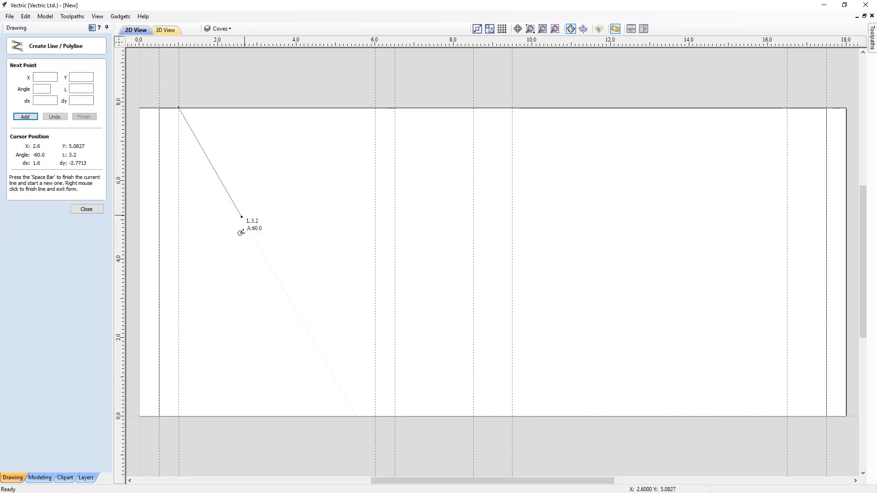
{"action": "left_click", "coordinate": [179, 416]}
{"action": "key", "text": "space"}
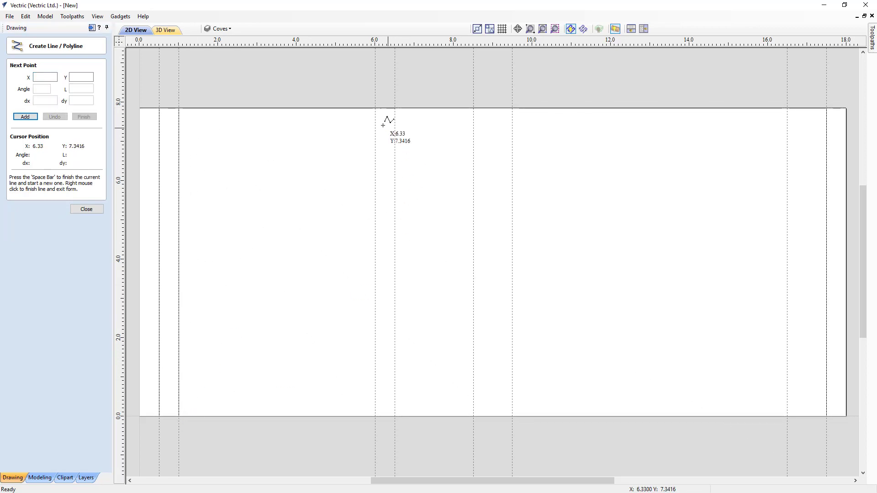
{"action": "left_click", "coordinate": [375, 108]}
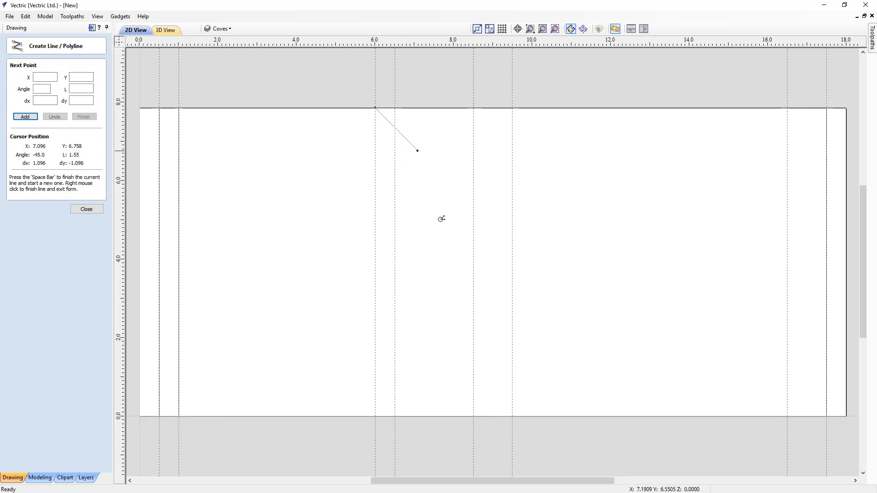
{"action": "left_click", "coordinate": [376, 417]}
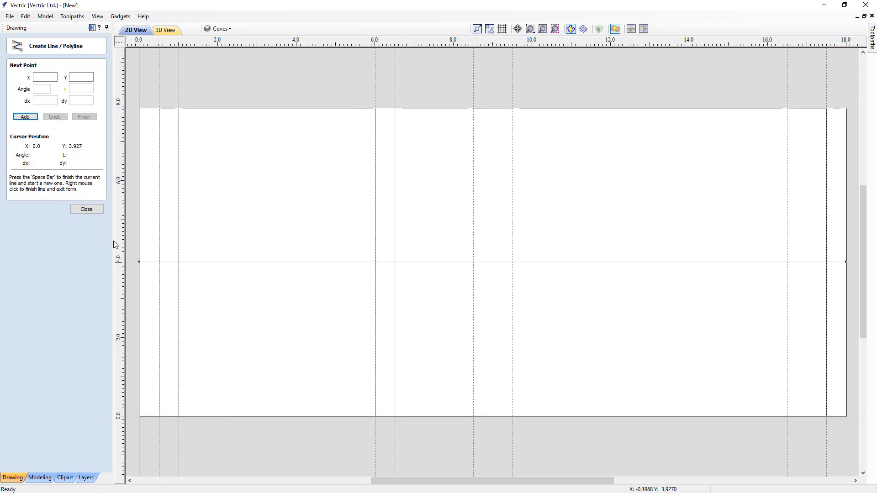
{"action": "left_click", "coordinate": [86, 208]}
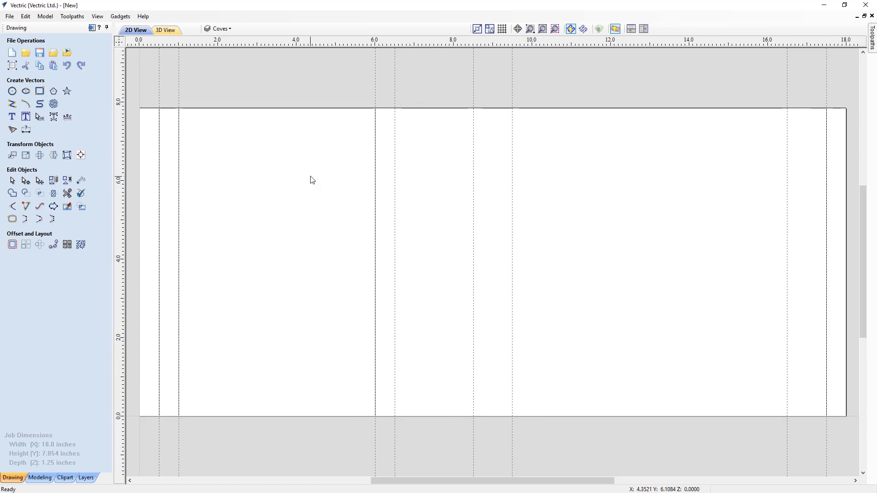
Hide the guides so only the drawn vectors show in the 2D view
{"action": "left_click", "coordinate": [122, 42]}
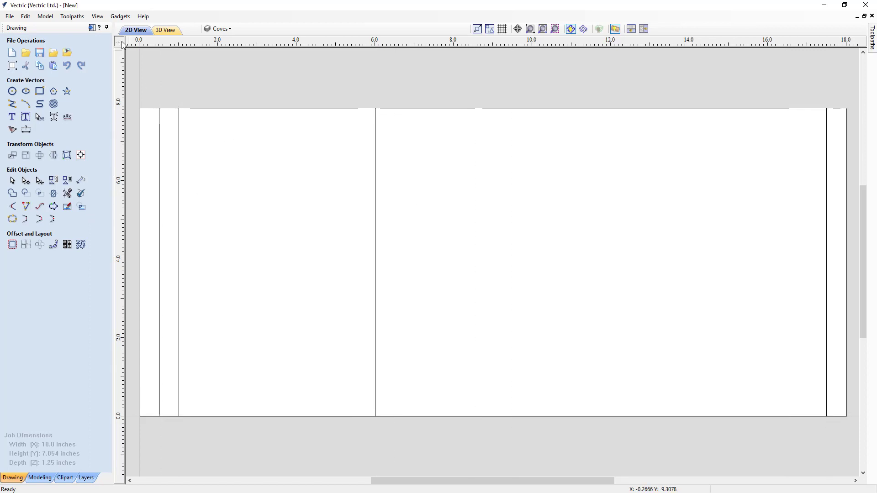
{"action": "left_click", "coordinate": [122, 44]}
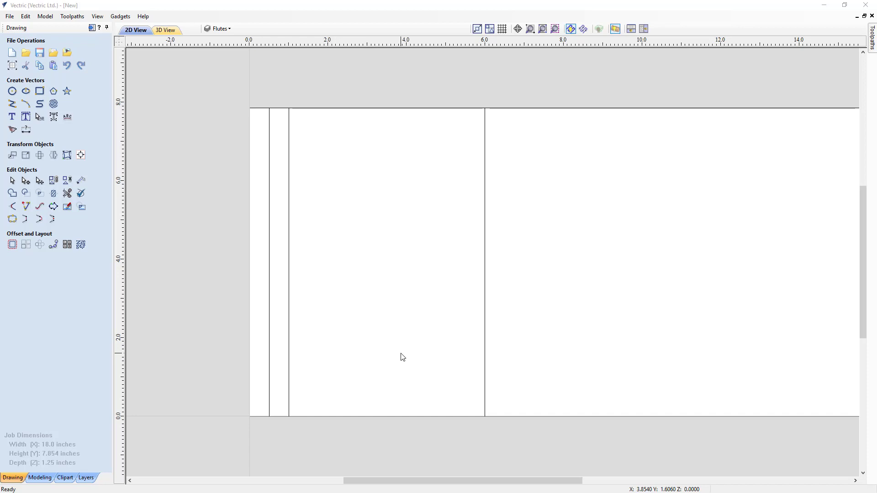
{"action": "left_click", "coordinate": [122, 19]}
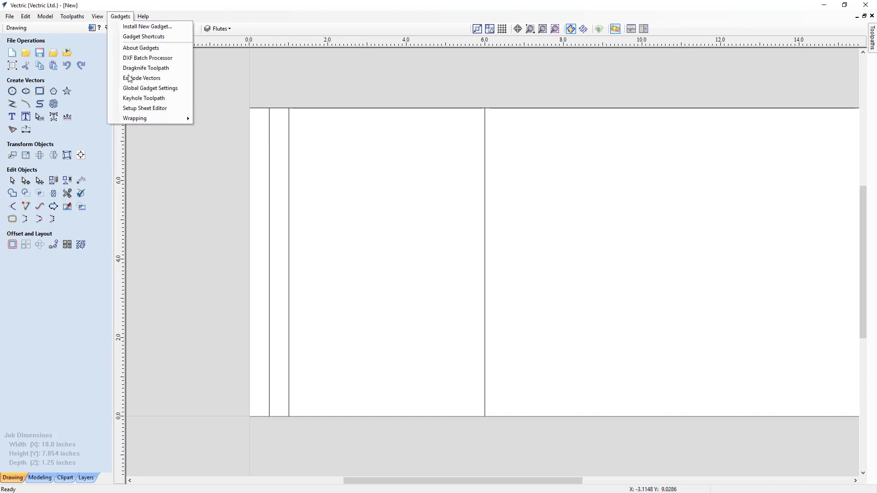
{"action": "mouse_move", "coordinate": [133, 118]}
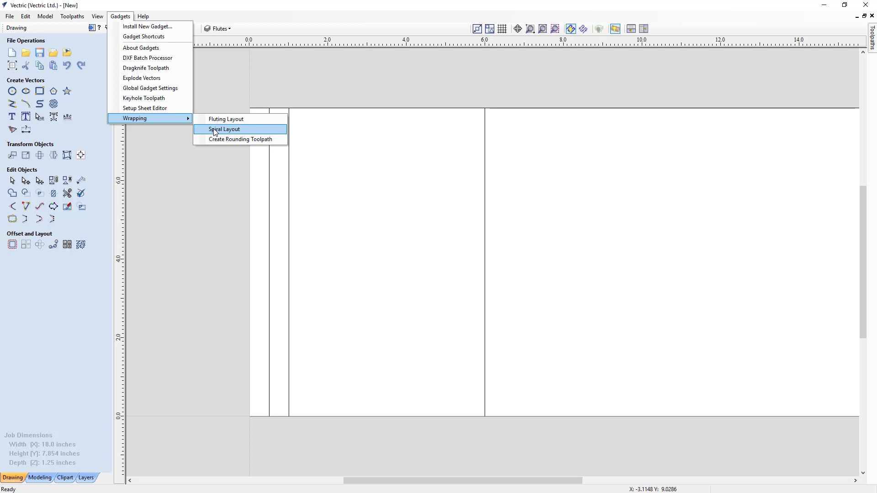
{"action": "left_click", "coordinate": [206, 200]}
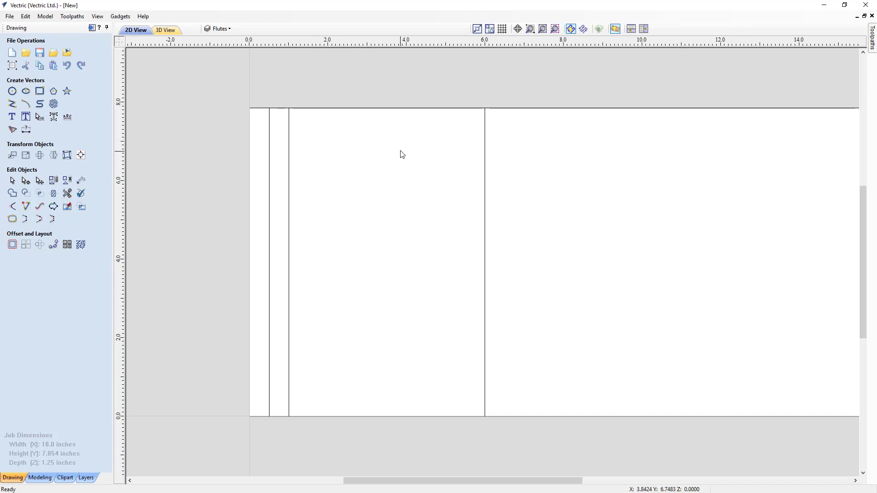
On the Flutes layer, draw a horizontal line 4 inches long along the job's upper edge, starting at its upper-left corner
{"action": "left_click", "coordinate": [12, 104]}
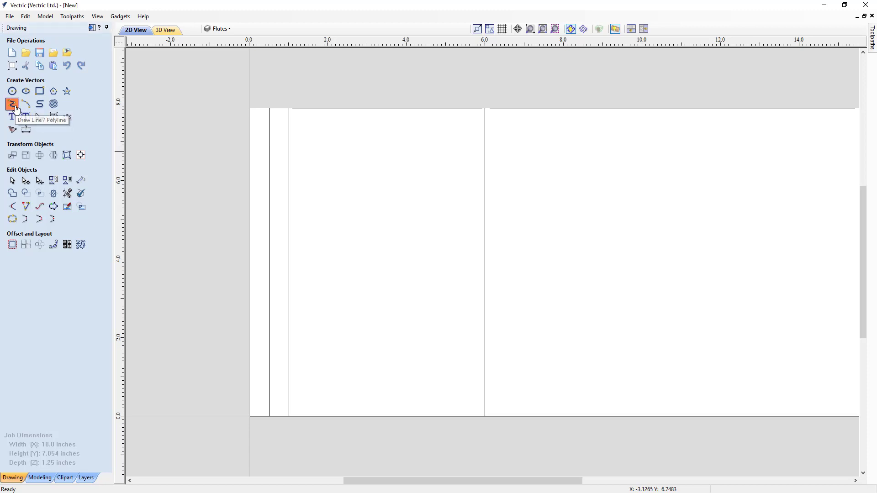
{"action": "left_click", "coordinate": [249, 108]}
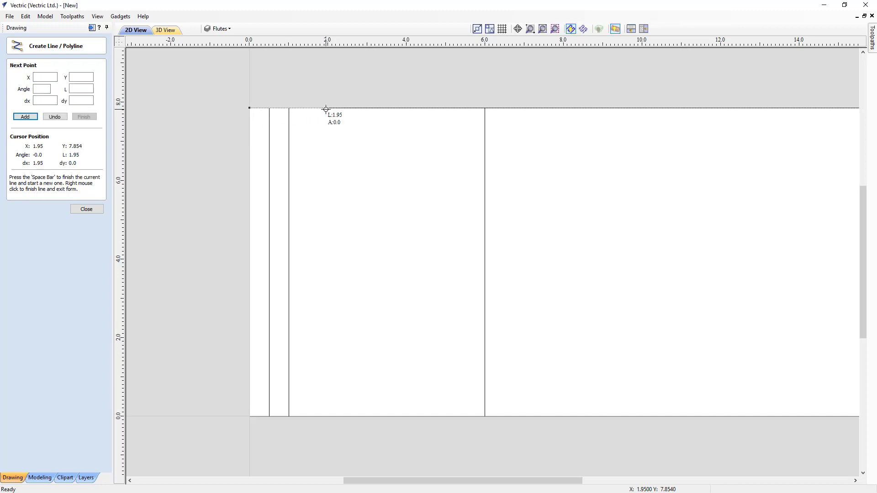
{"action": "left_click", "coordinate": [407, 108]}
{"action": "left_click", "coordinate": [96, 212]}
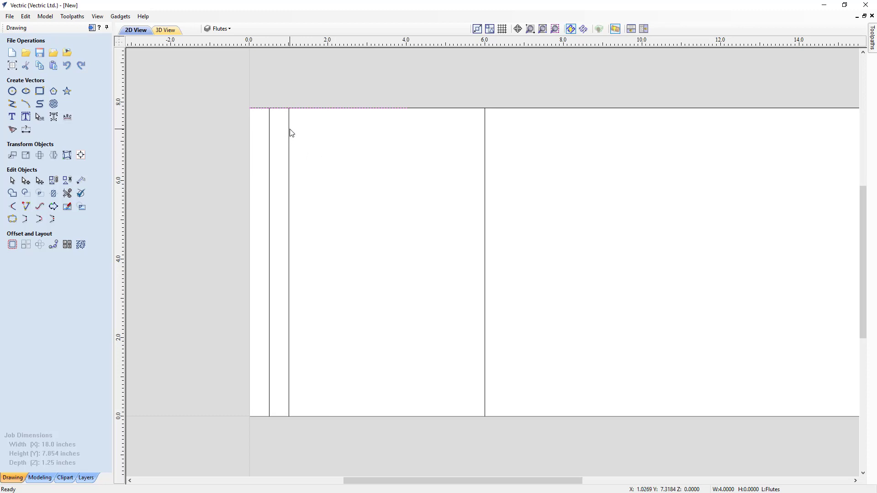
Copy the 4-inch line along the vertical line at X 1.0, 1.5 inches apart with forced even spacing, placing copies on a new layer
{"action": "left_click", "coordinate": [289, 268]}
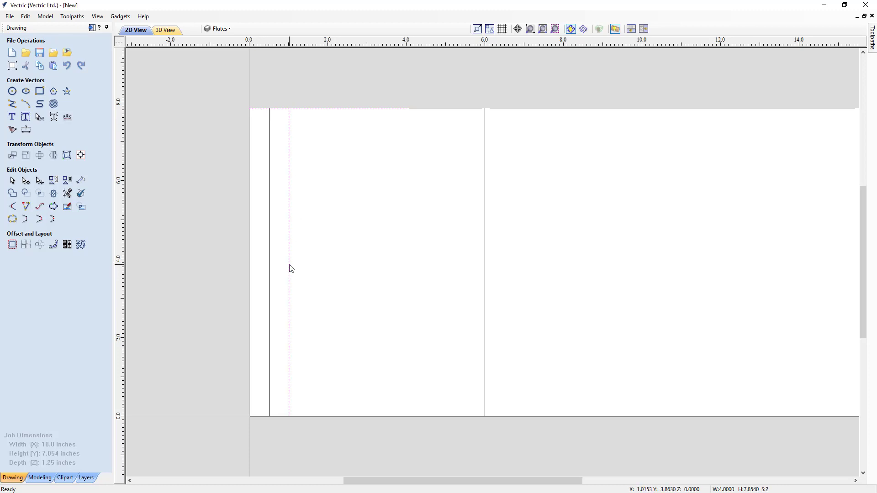
{"action": "left_click", "coordinate": [54, 246]}
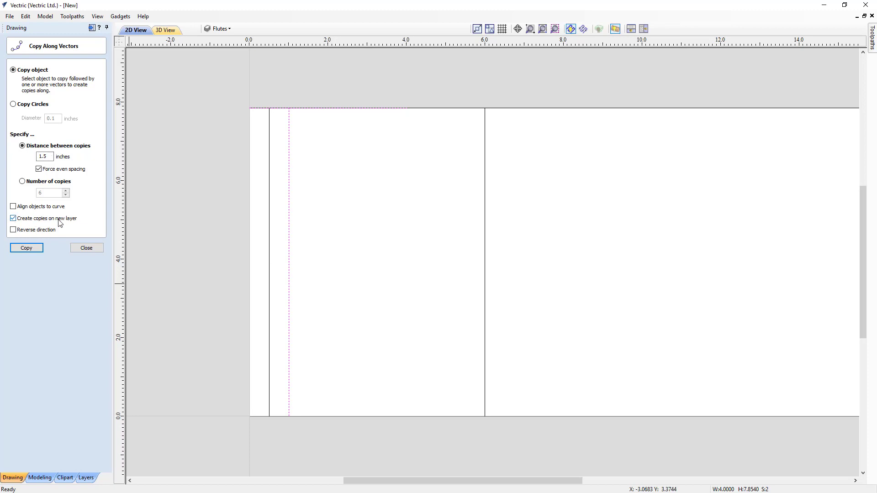
{"action": "left_click", "coordinate": [25, 248]}
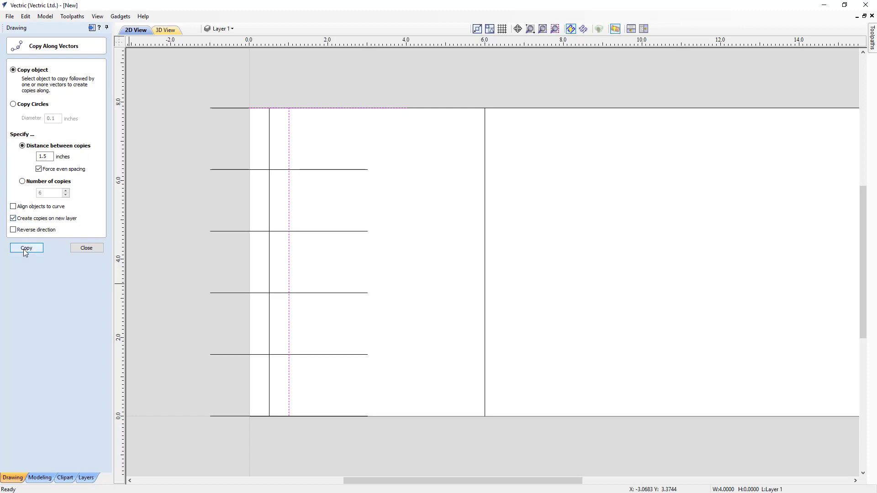
{"action": "left_click", "coordinate": [83, 247]}
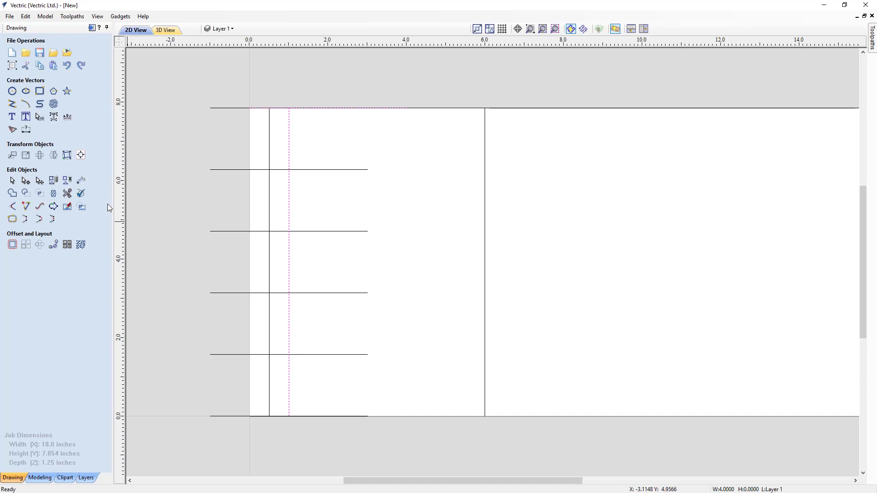
Measure the vertical spacing between the left ends of the copied horizontal lines
{"action": "left_click", "coordinate": [81, 180]}
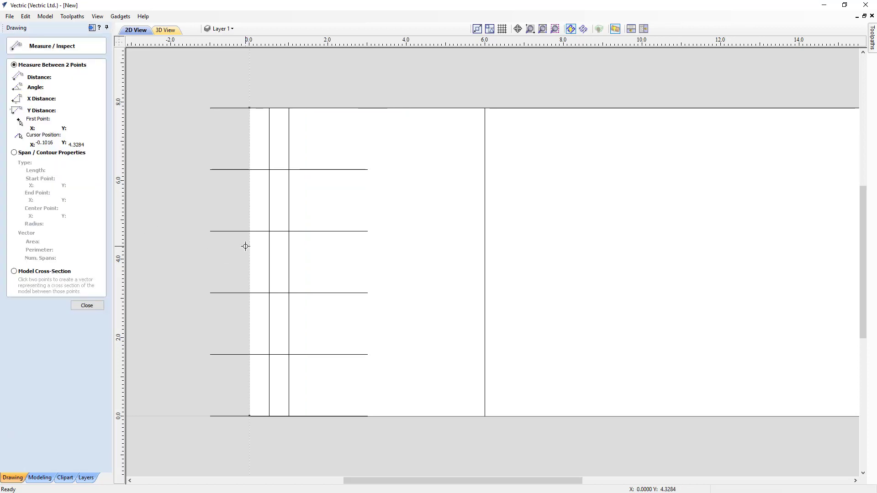
{"action": "left_click", "coordinate": [211, 292]}
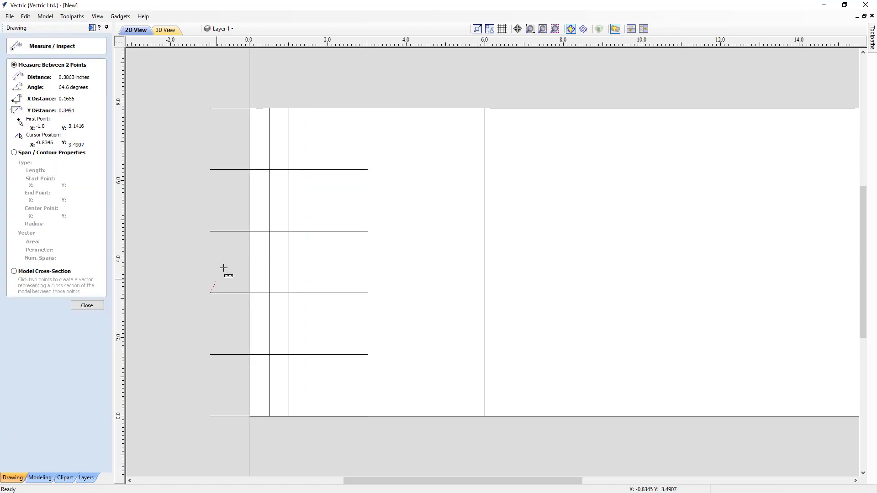
{"action": "left_click", "coordinate": [210, 230]}
{"action": "left_click", "coordinate": [210, 170]}
{"action": "key", "text": "Escape"}
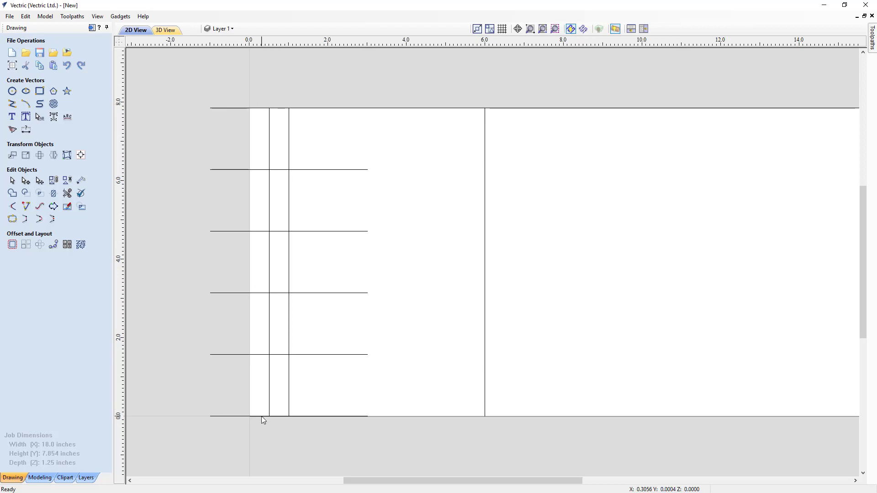
Delete the copied horizontal line that lies on the job's lower edge
{"action": "left_click", "coordinate": [230, 416]}
{"action": "key", "text": "Delete"}
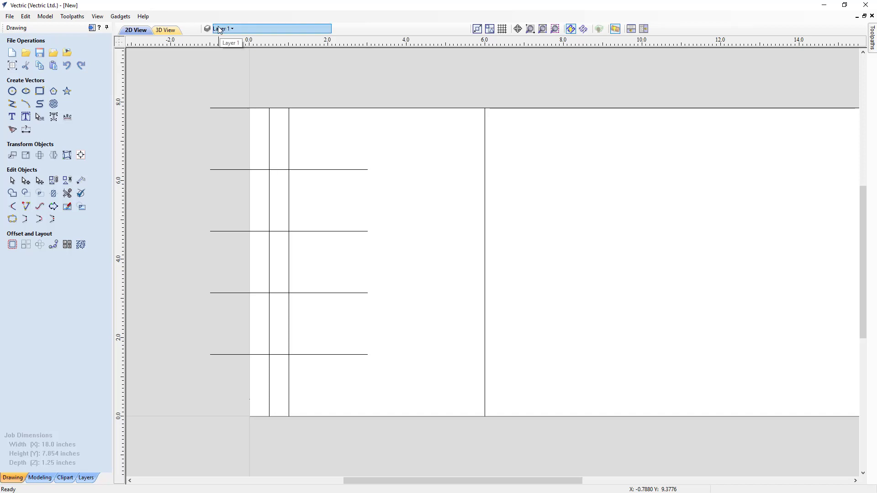
{"action": "left_click", "coordinate": [232, 30]}
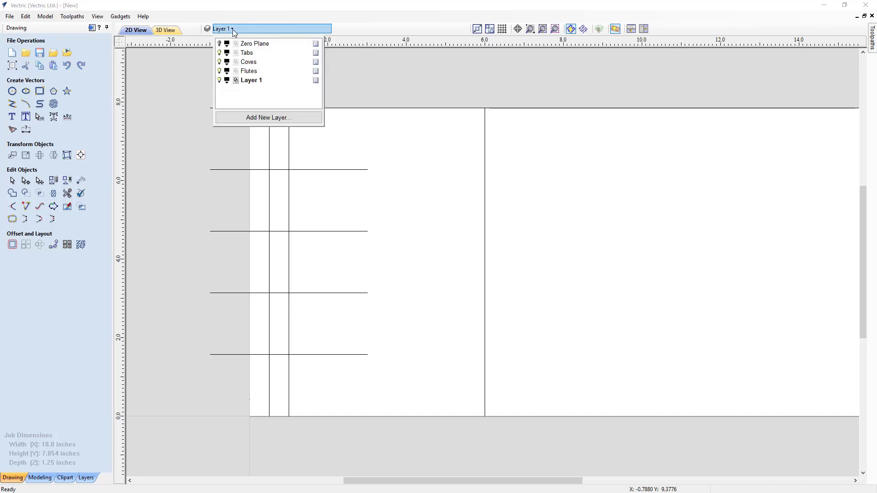
{"action": "right_click", "coordinate": [256, 83]}
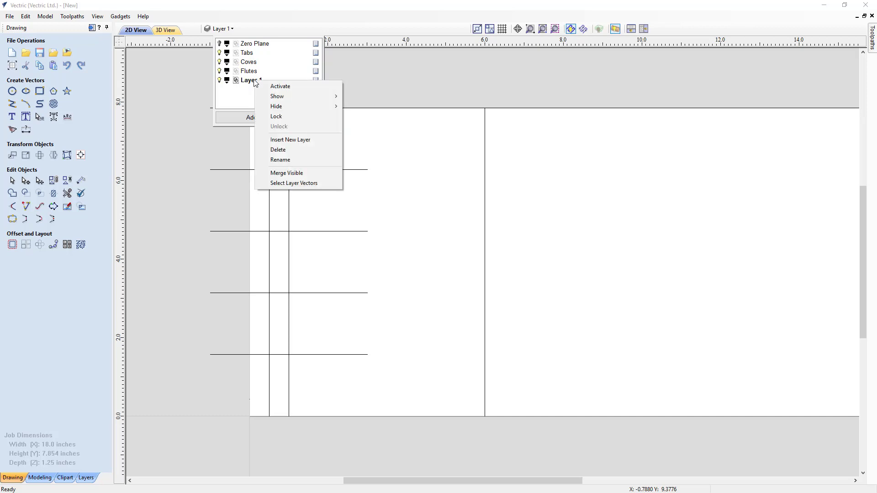
{"action": "left_click", "coordinate": [280, 160]}
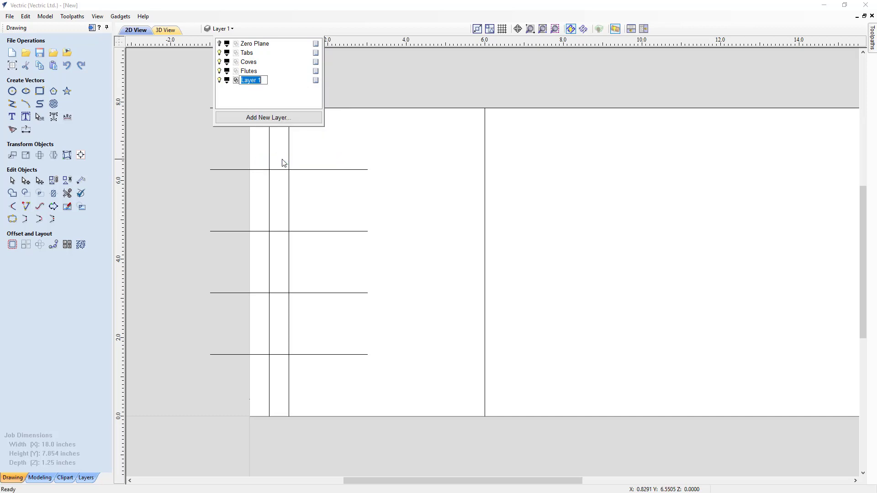
{"action": "type", "text": "Flutes"}
{"action": "key", "text": "Escape"}
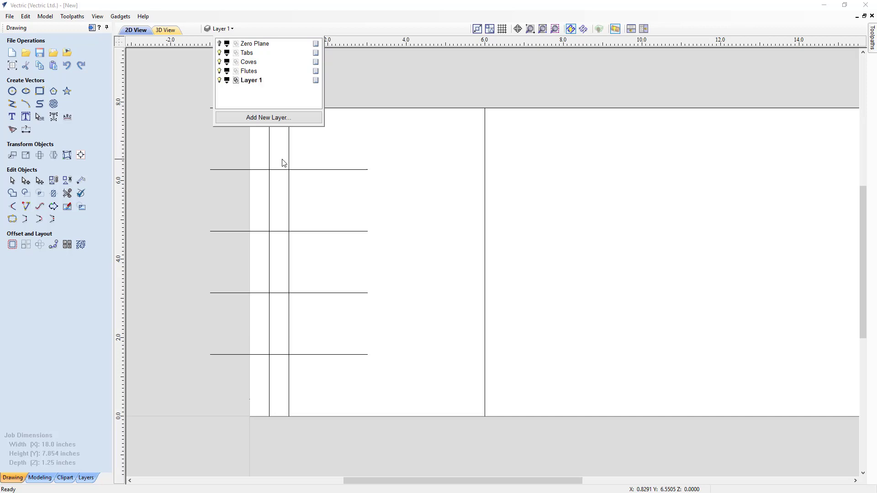
{"action": "left_click", "coordinate": [225, 152]}
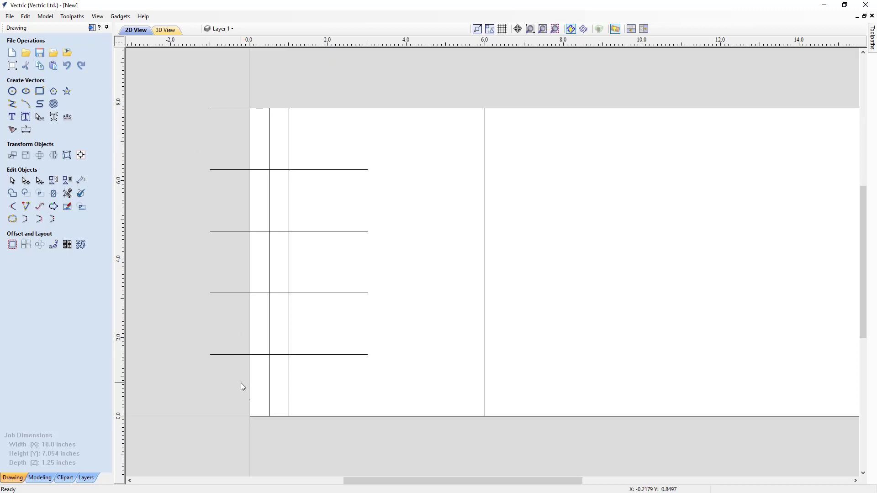
Group the five remaining horizontal flute lines into one object
{"action": "mouse_move", "coordinate": [240, 383]}
{"action": "left_mouse_down"}
{"action": "mouse_move", "coordinate": [215, 218]}
{"action": "mouse_move", "coordinate": [182, 87]}
{"action": "left_mouse_up"}
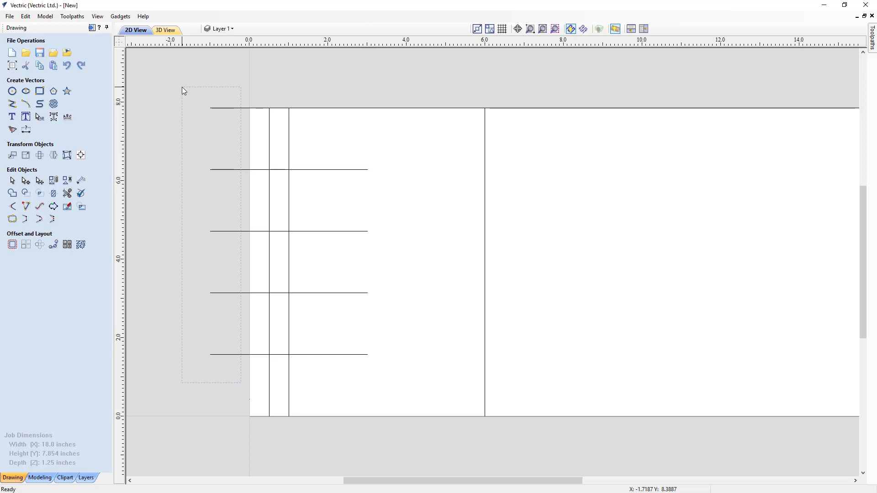
{"action": "left_click_drag", "start_coordinate": [240, 383], "coordinate": [182, 86]}
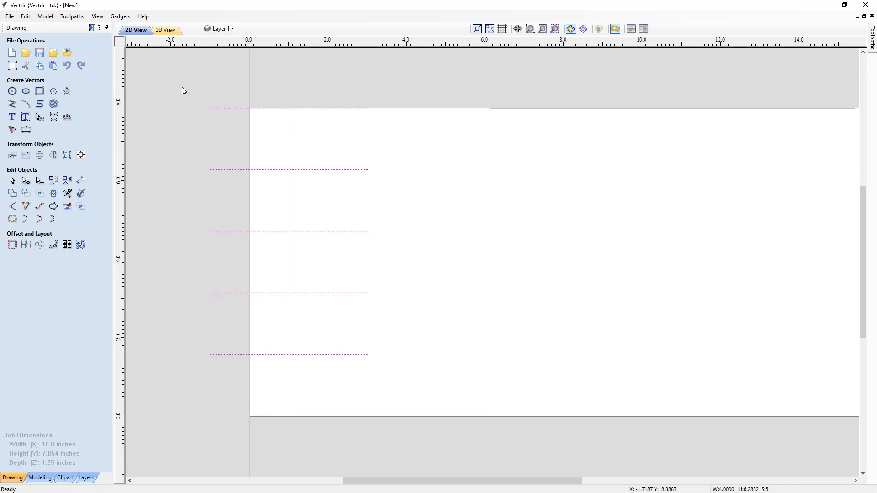
{"action": "right_click", "coordinate": [232, 294]}
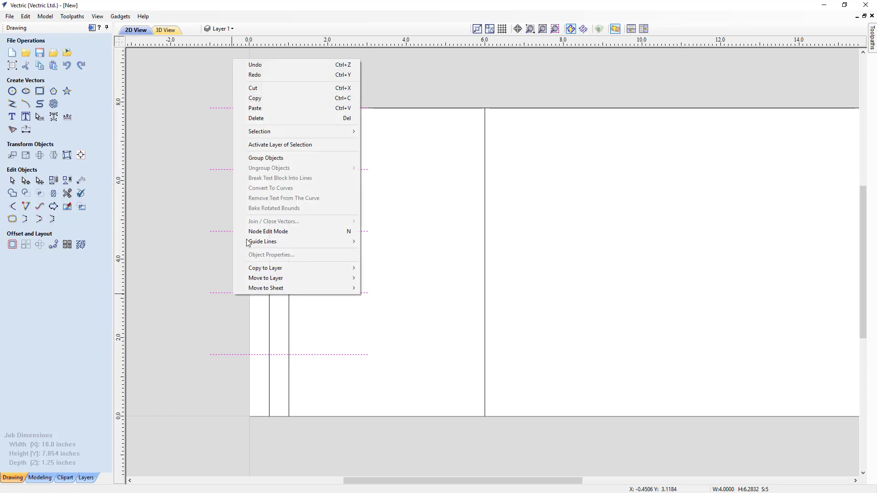
{"action": "left_click", "coordinate": [264, 158]}
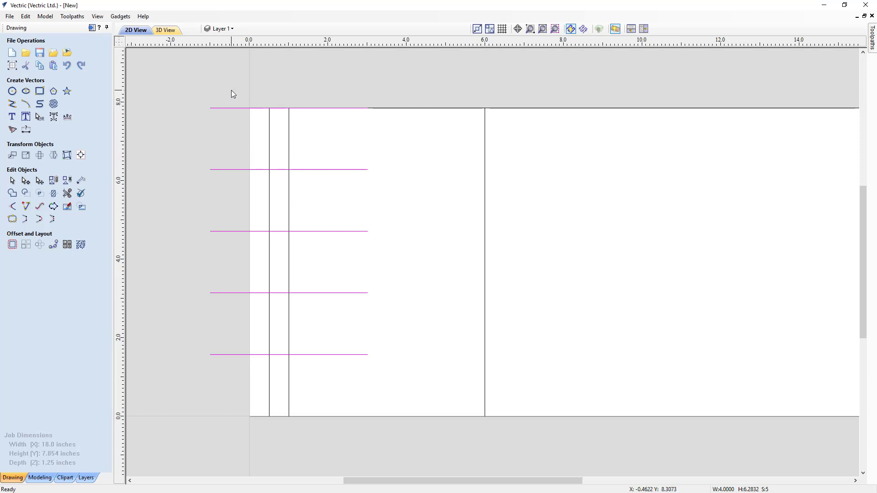
{"action": "left_click_drag", "start_coordinate": [279, 104], "coordinate": [446, 128]}
{"action": "left_click", "coordinate": [447, 128]}
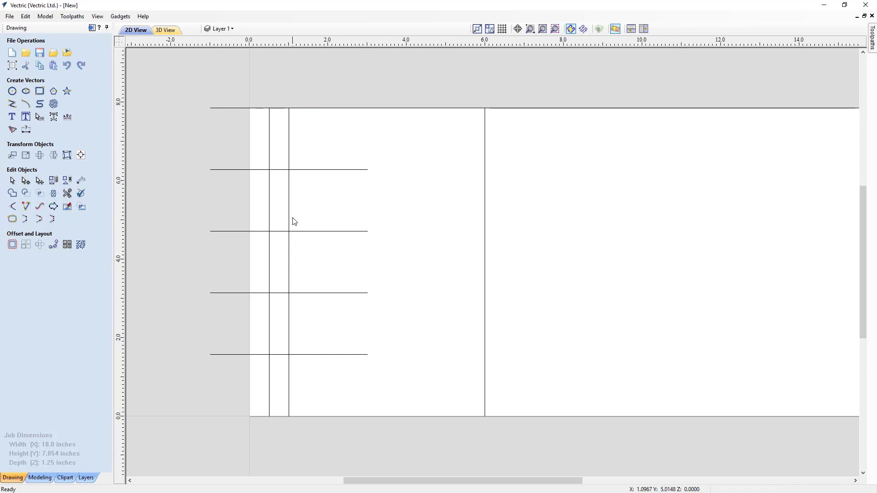
Align the grouped flute lines to the vertical line at X 1.0, centred vertically and against its left inside edge
{"action": "left_click", "coordinate": [289, 205]}
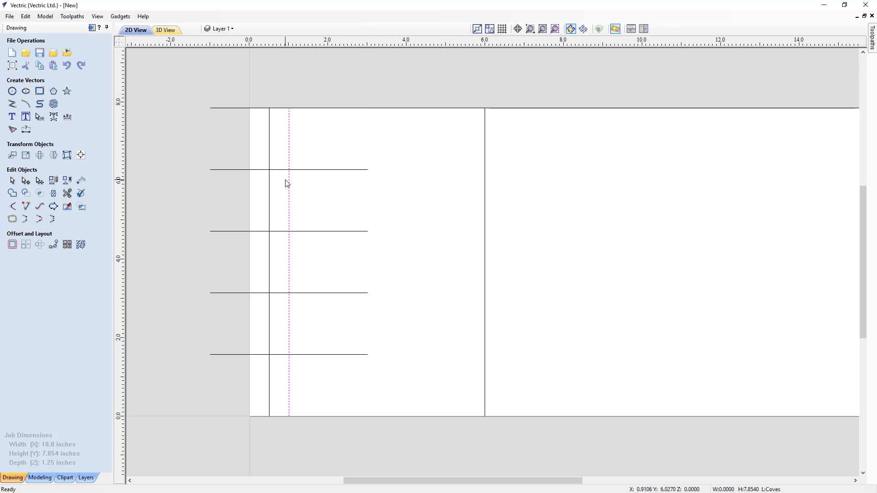
{"action": "left_click", "coordinate": [274, 170]}
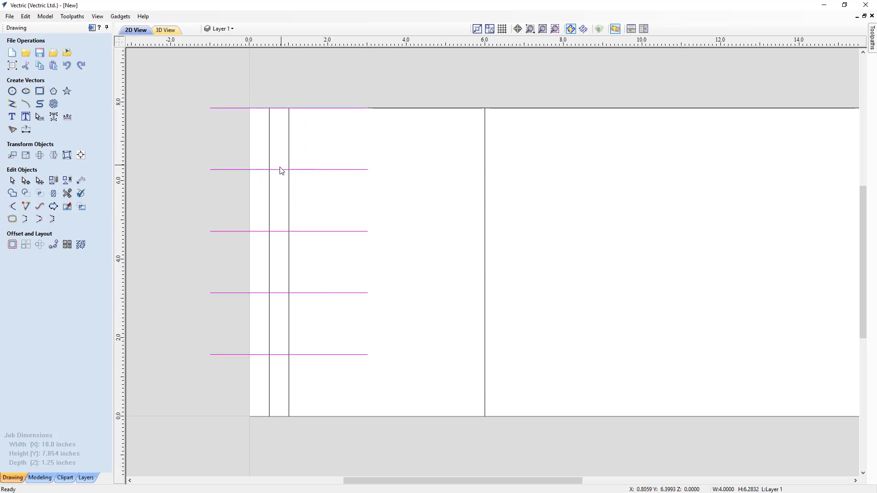
{"action": "left_click", "coordinate": [289, 196], "text": "shift"}
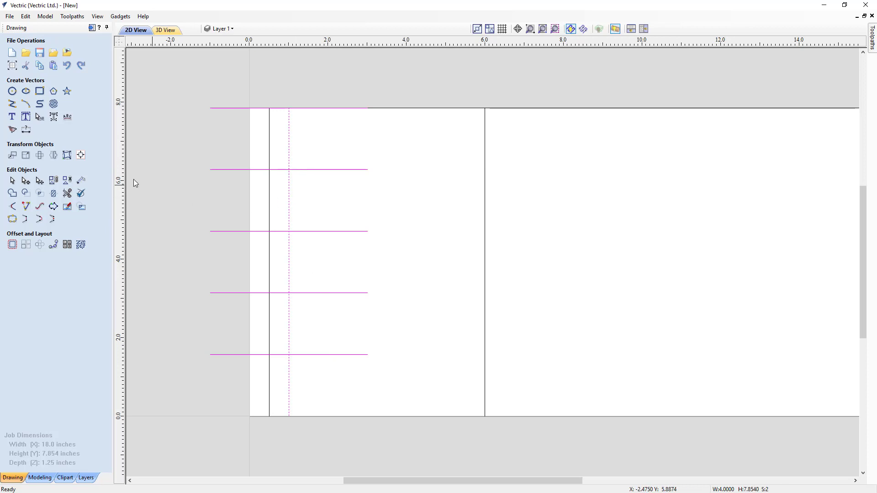
{"action": "left_click", "coordinate": [81, 156]}
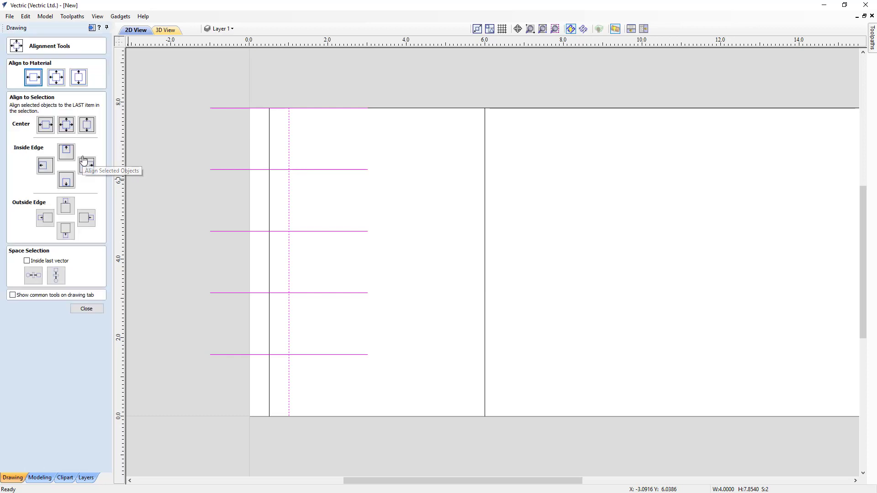
{"action": "left_click", "coordinate": [87, 126]}
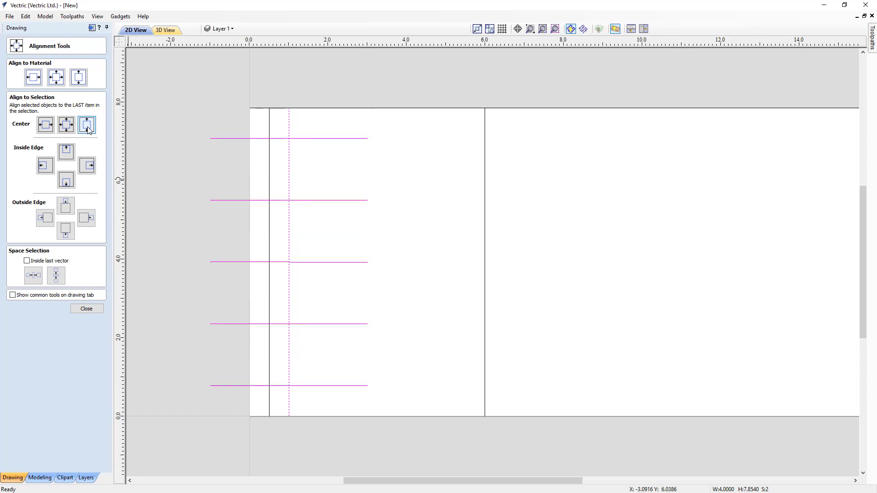
{"action": "left_click", "coordinate": [45, 169]}
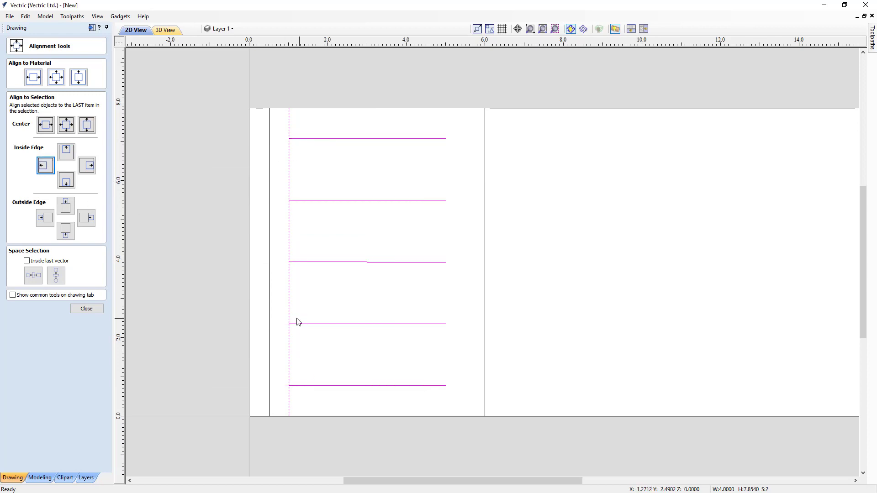
{"action": "left_click", "coordinate": [87, 309]}
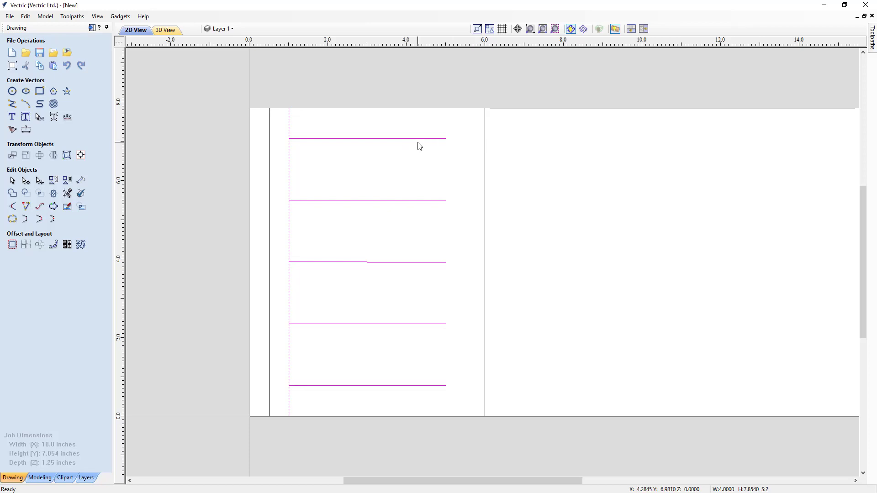
Move only the grouped flute lines by a relative 0.5 inches in X
{"action": "left_click", "coordinate": [343, 151]}
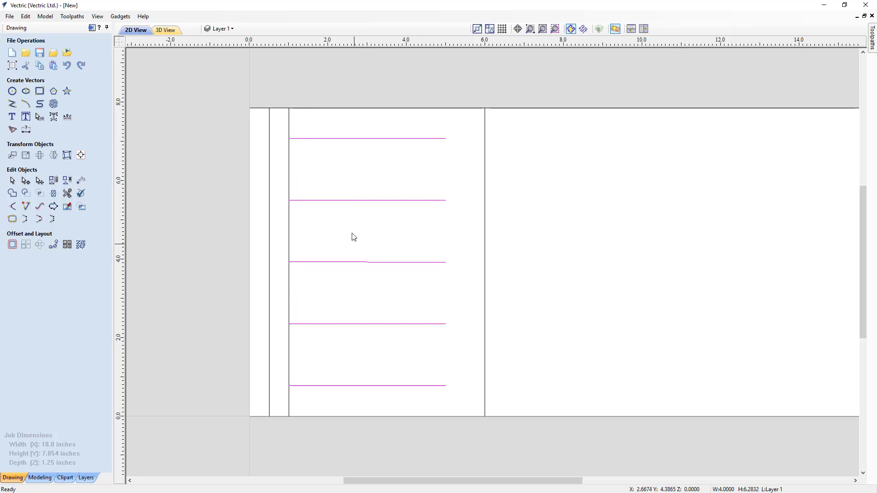
{"action": "left_click", "coordinate": [12, 156]}
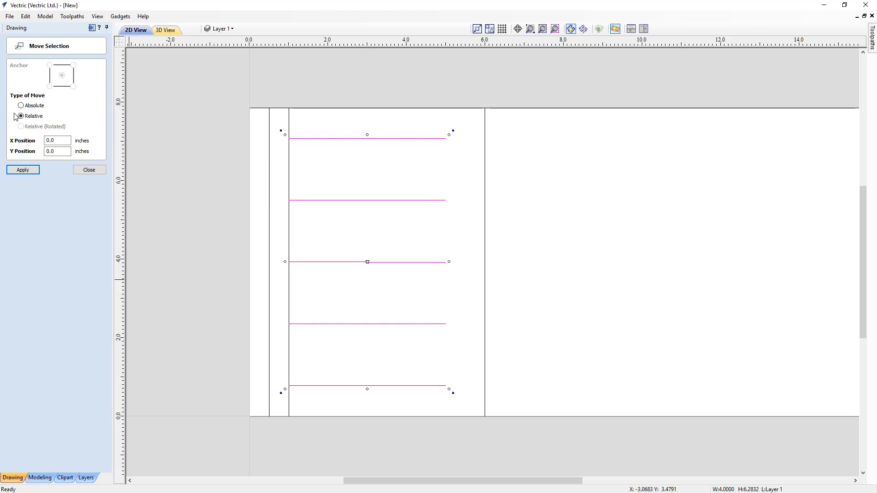
{"action": "left_click_drag", "start_coordinate": [56, 140], "coordinate": [33, 144]}
{"action": "type", "text": ".5"}
{"action": "left_click", "coordinate": [8, 170]}
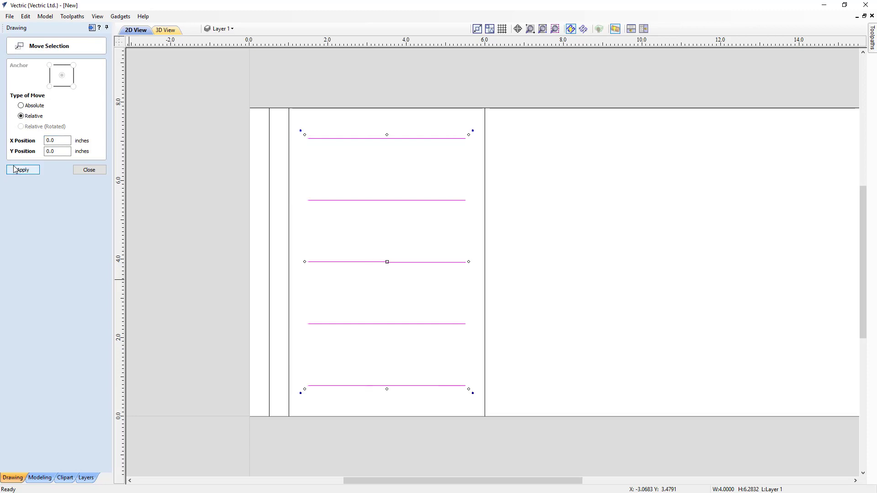
{"action": "left_click", "coordinate": [89, 170]}
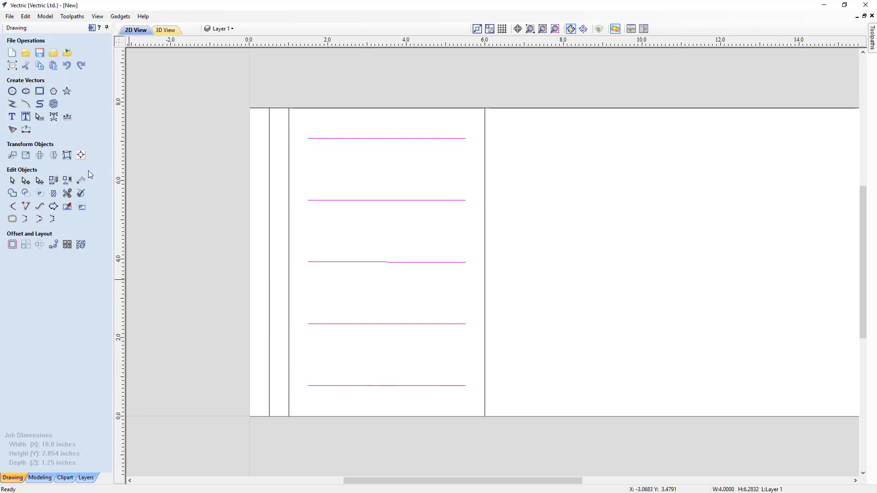
{"action": "left_click", "coordinate": [207, 269]}
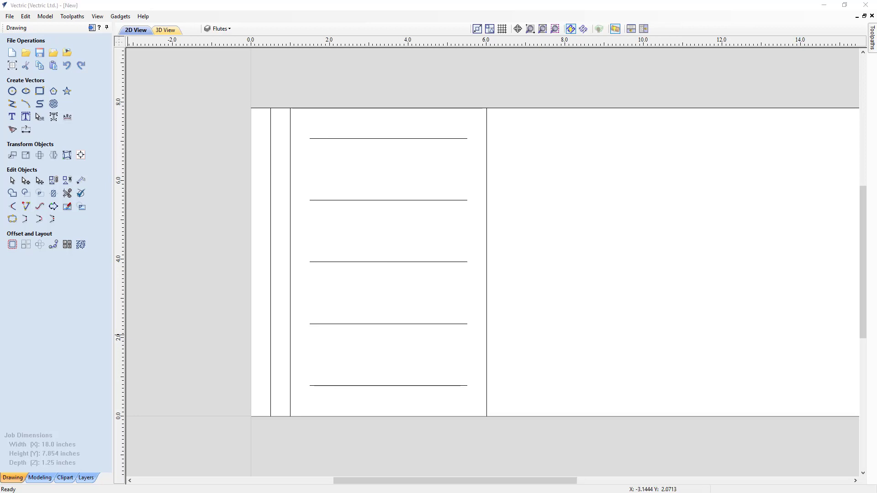
Show the guide lines in the 2D view again and fit the job in the view
{"action": "left_click", "coordinate": [118, 42]}
{"action": "key", "text": "F6"}
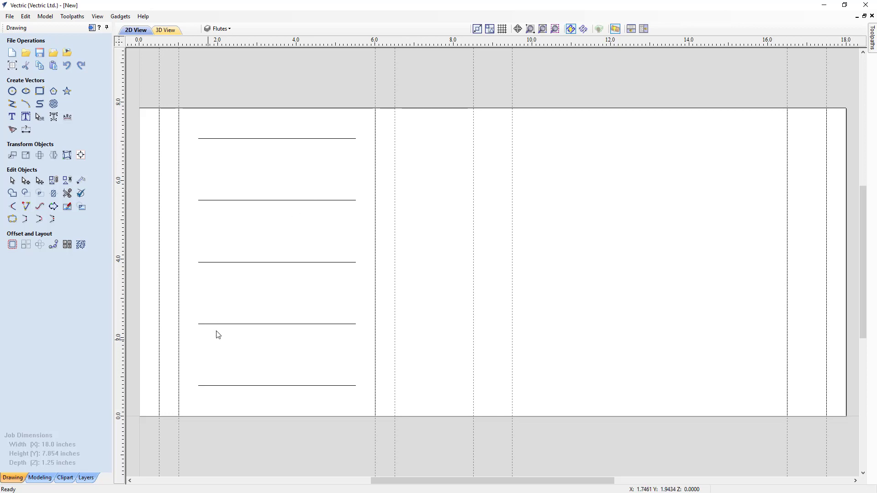
Import the 3D component Shell_Moulding.v3m and let the modeling plane be corrected automatically
{"action": "left_click", "coordinate": [40, 478]}
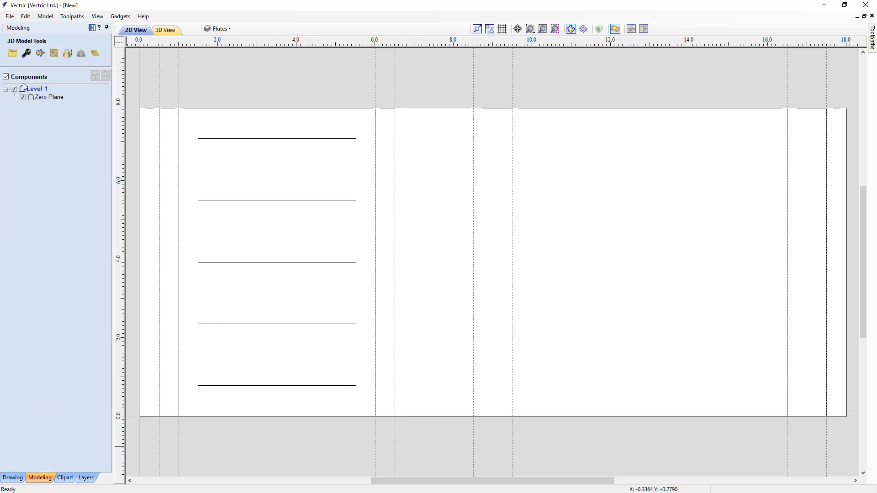
{"action": "left_click", "coordinate": [13, 54]}
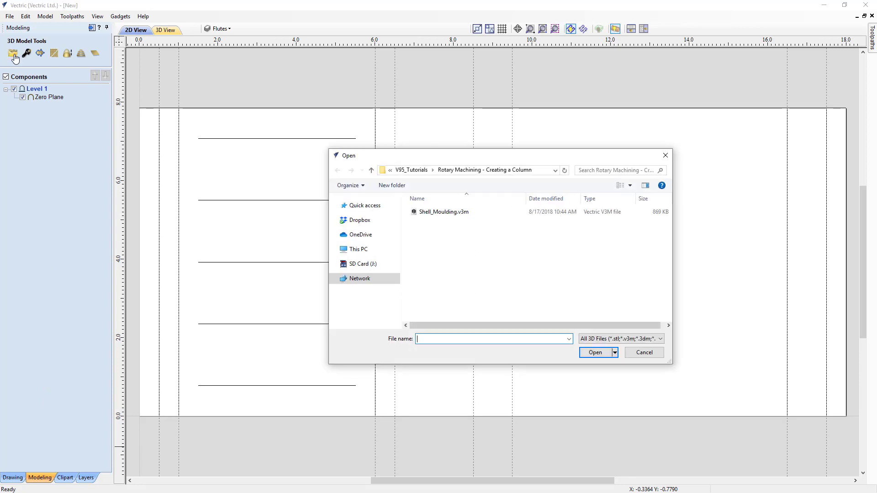
{"action": "left_click", "coordinate": [445, 213]}
{"action": "left_click", "coordinate": [594, 352]}
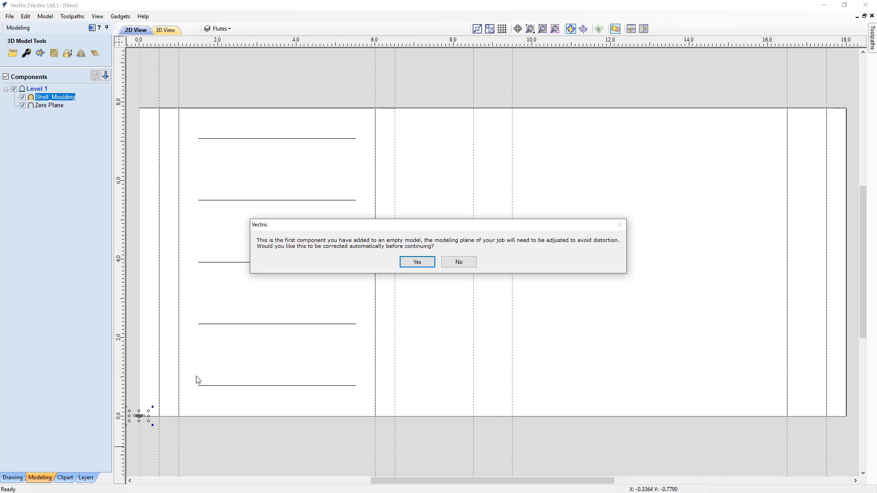
{"action": "left_click", "coordinate": [417, 262]}
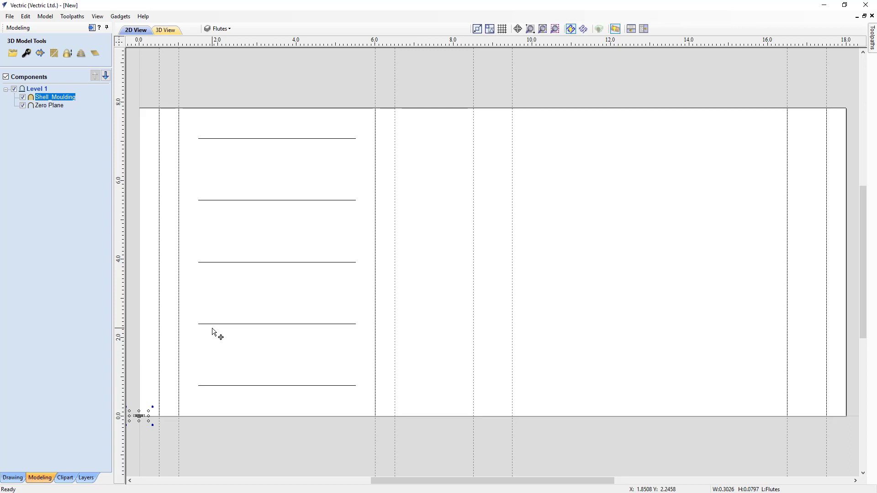
Add a new layer named Components and make it the active layer
{"action": "left_click", "coordinate": [231, 30]}
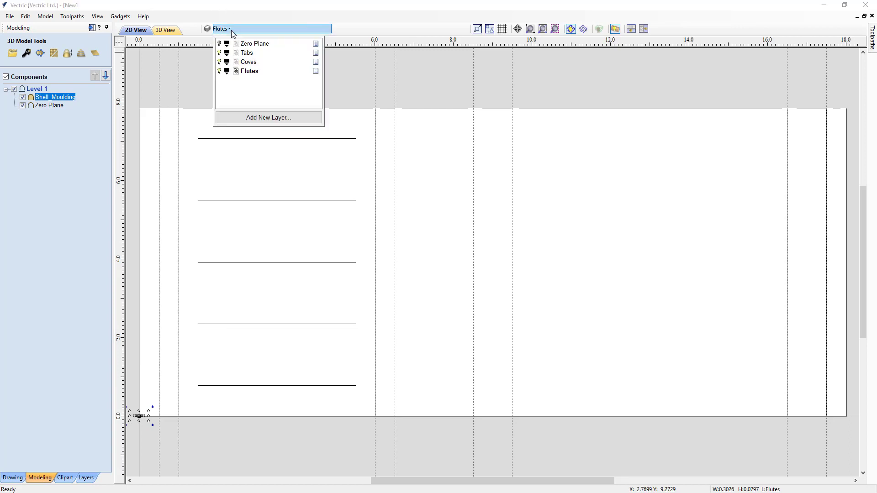
{"action": "left_click", "coordinate": [240, 120]}
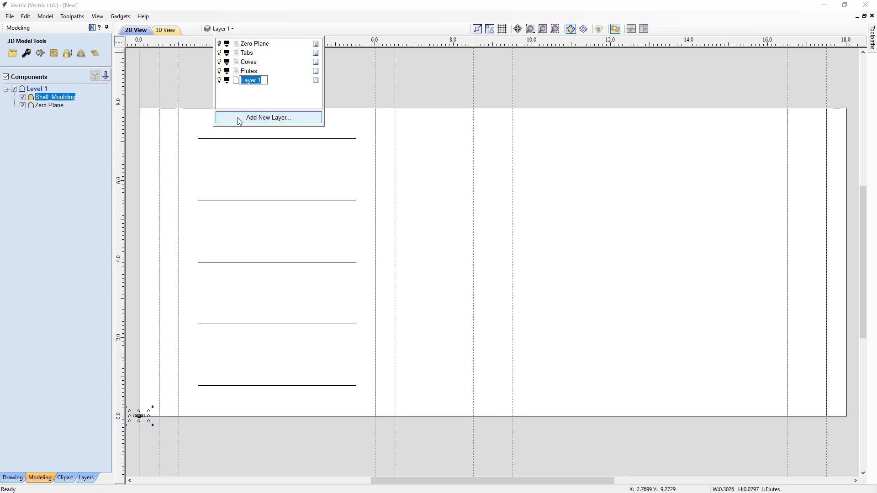
{"action": "type", "text": "Components"}
{"action": "key", "text": "Return"}
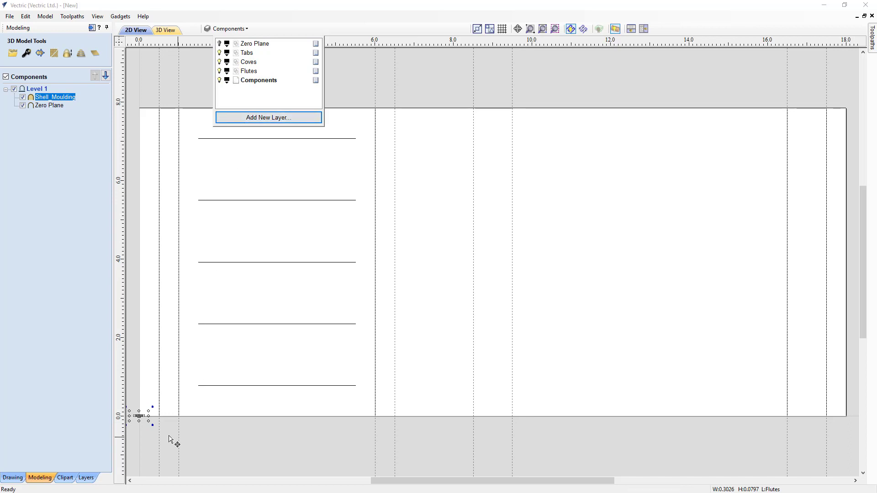
{"action": "left_click", "coordinate": [140, 417]}
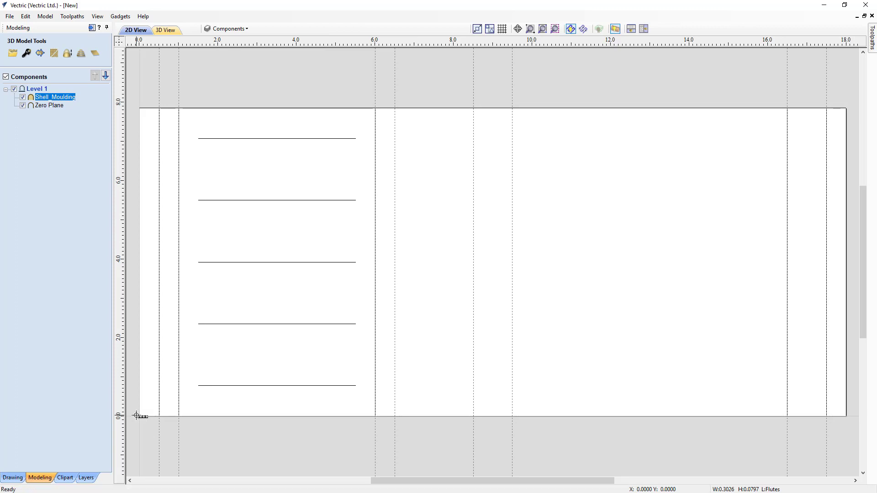
Move the imported shell moulding component at the job origin onto the Components layer
{"action": "right_click", "coordinate": [140, 417]}
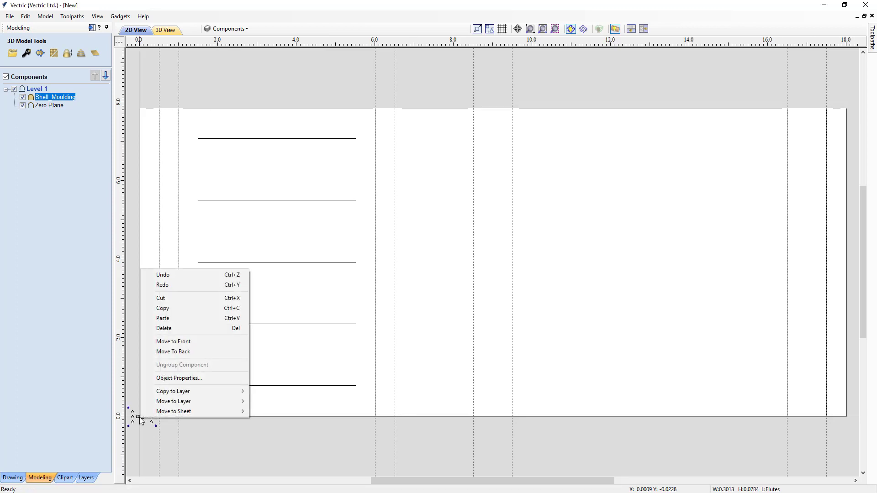
{"action": "mouse_move", "coordinate": [219, 401]}
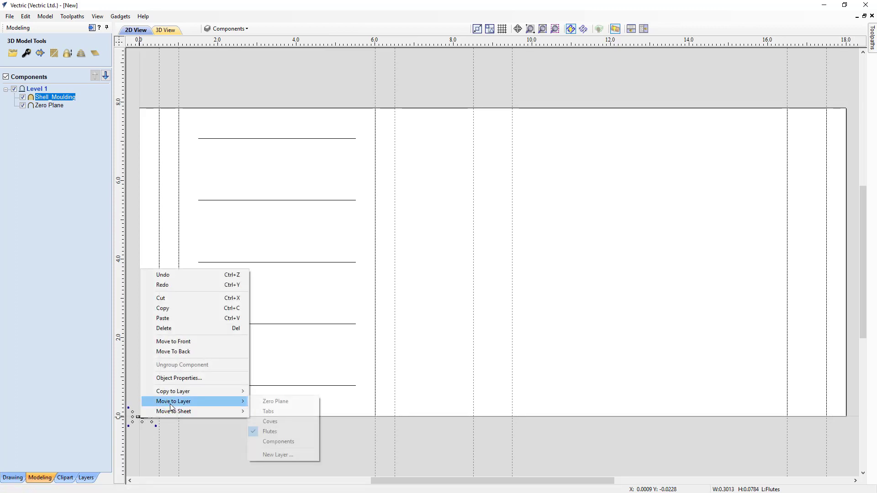
{"action": "left_click", "coordinate": [277, 441]}
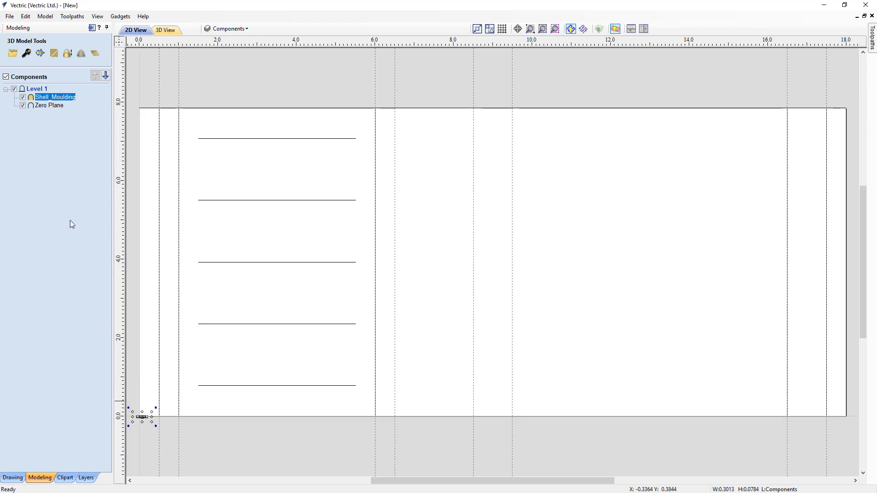
Resize the shell moulding component to the job's Y size, a width of 7.854 inches, keeping X and Y linked
{"action": "left_click", "coordinate": [13, 478]}
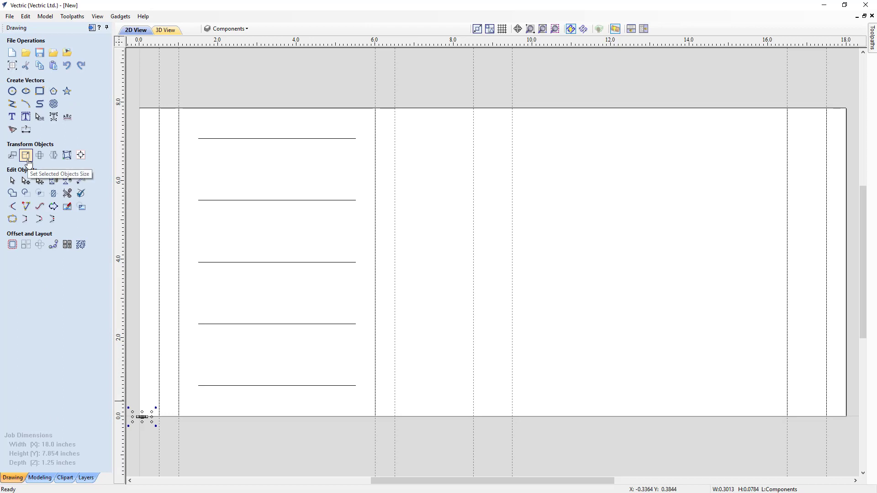
{"action": "left_click", "coordinate": [25, 155]}
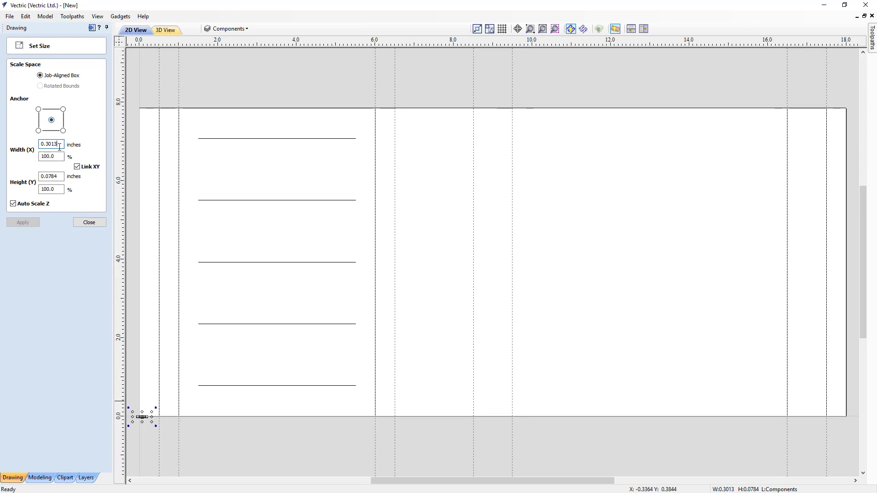
{"action": "left_click_drag", "start_coordinate": [59, 147], "coordinate": [27, 142]}
{"action": "type", "text": "y"}
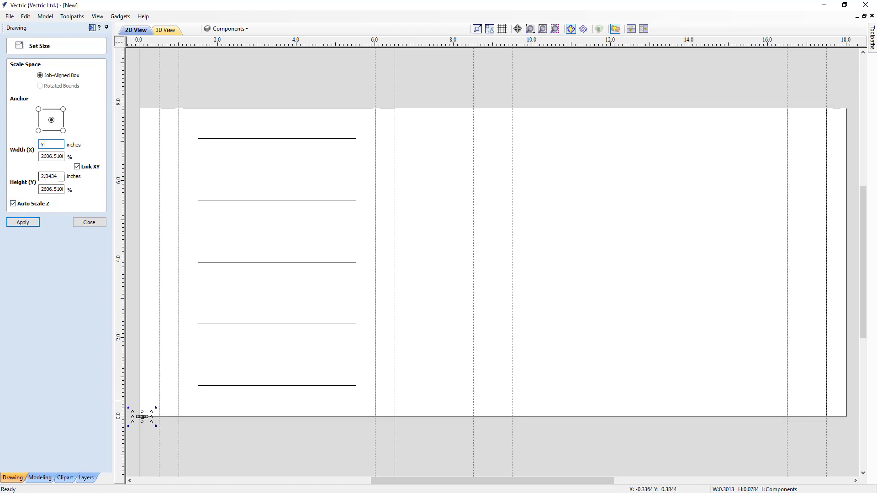
{"action": "type", "text": "="}
{"action": "left_click", "coordinate": [25, 222]}
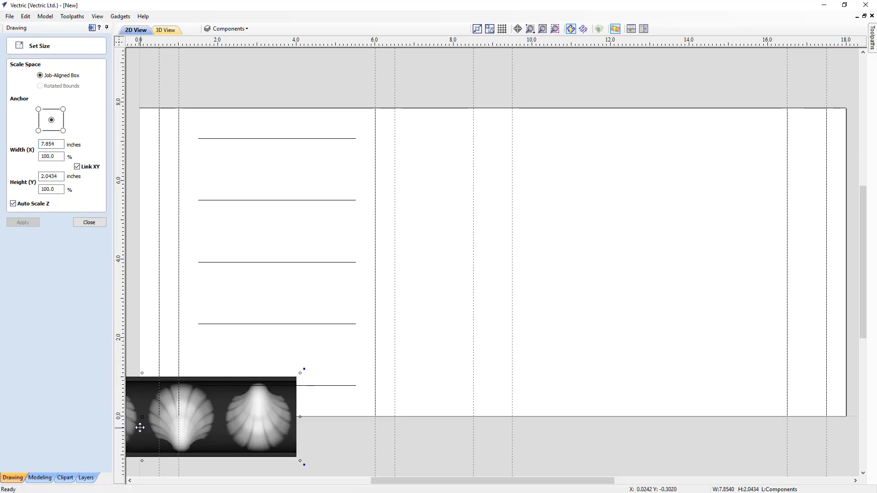
{"action": "left_click", "coordinate": [89, 222]}
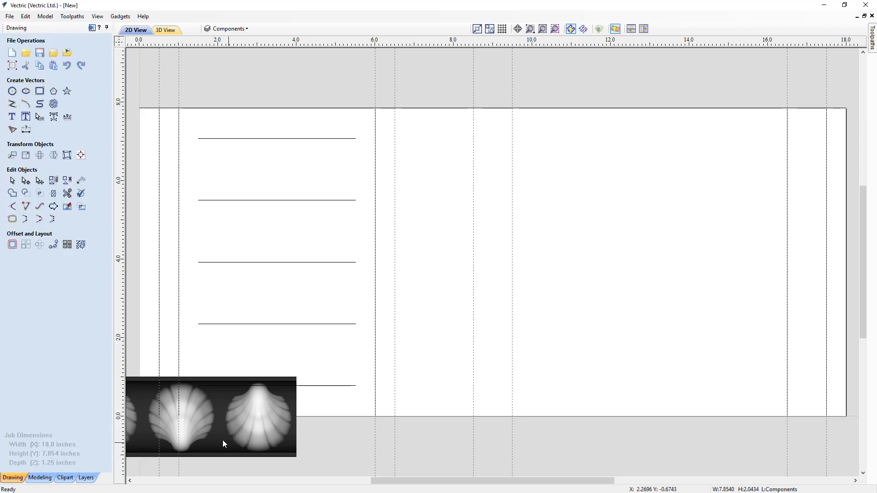
Rotate the shell moulding 90 degrees counterclockwise and snap its upper left corner to the 6.5-inch guide at the job's upper edge
{"action": "mouse_move", "coordinate": [215, 436]}
{"action": "left_mouse_down"}
{"action": "mouse_move", "coordinate": [420, 393]}
{"action": "mouse_move", "coordinate": [591, 339]}
{"action": "mouse_move", "coordinate": [553, 339]}
{"action": "left_mouse_up"}
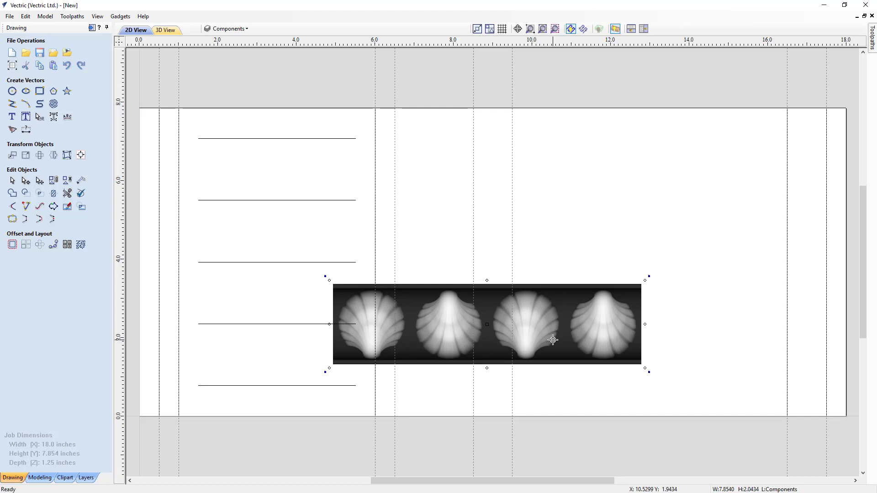
{"action": "key", "text": "9"}
{"action": "key", "text": "9"}
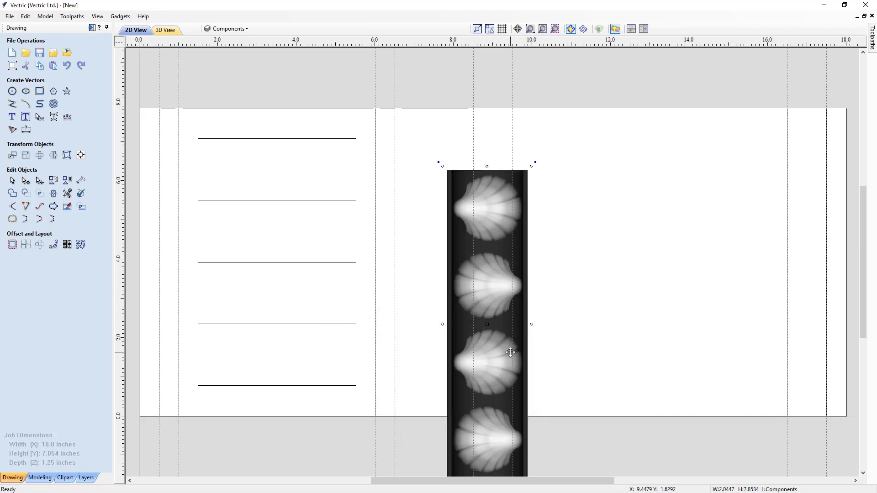
{"action": "left_click_drag", "start_coordinate": [444, 168], "coordinate": [396, 110]}
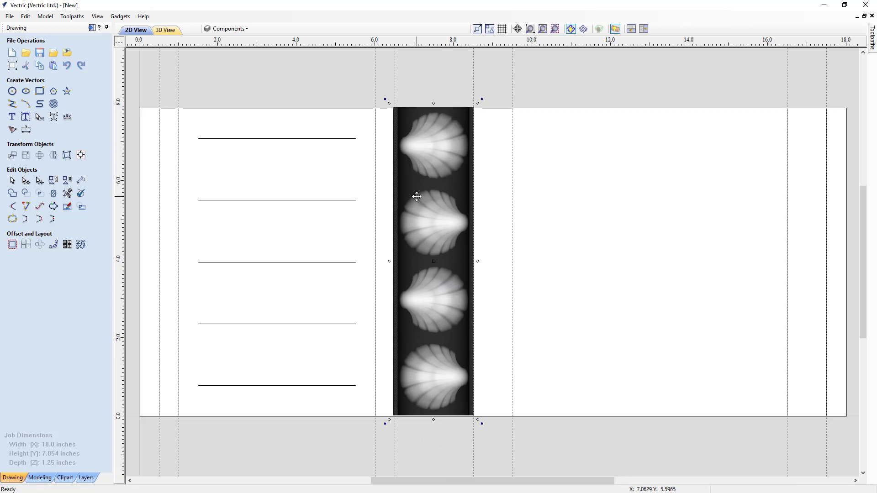
{"action": "scroll", "coordinate": [399, 92], "scroll_direction": "up", "scroll_amount": 8}
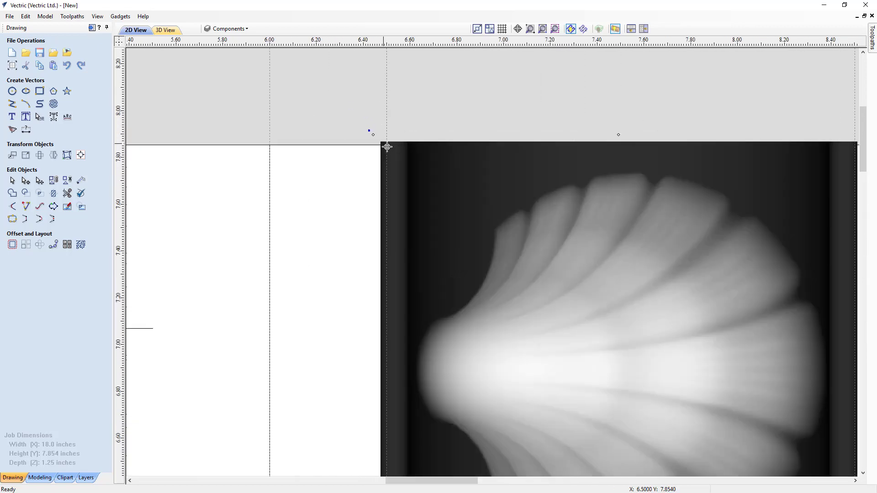
{"action": "scroll", "coordinate": [438, 164], "scroll_direction": "down", "scroll_amount": 3}
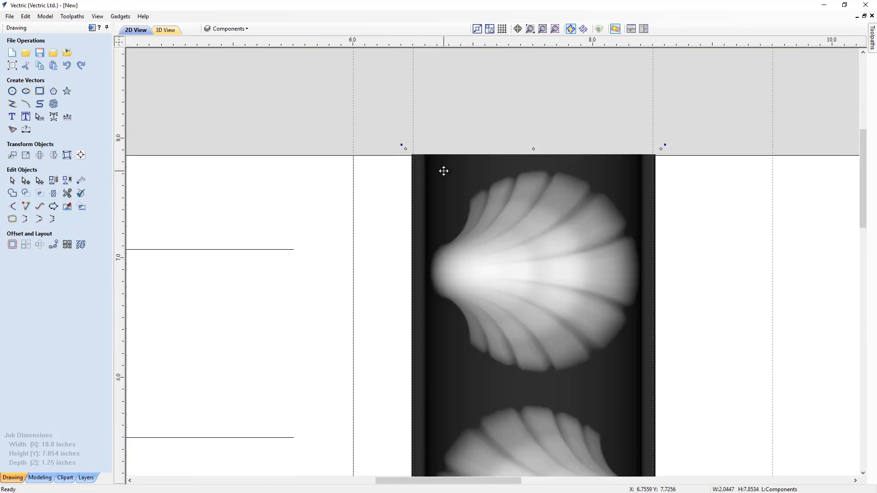
{"action": "scroll", "coordinate": [444, 171], "scroll_direction": "down", "scroll_amount": 6}
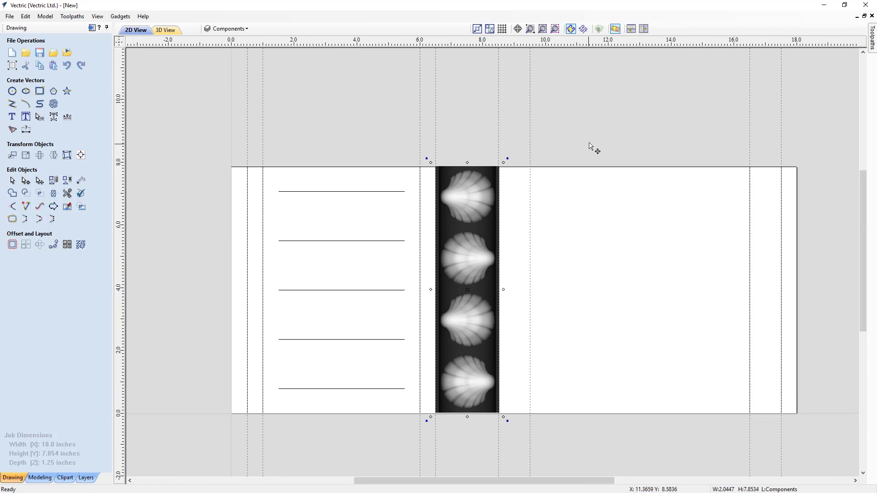
Tile the 2D and 3D views to check the moulding's seam, and set the component's height to 7.9 inches with linked proportions
{"action": "left_click", "coordinate": [631, 29]}
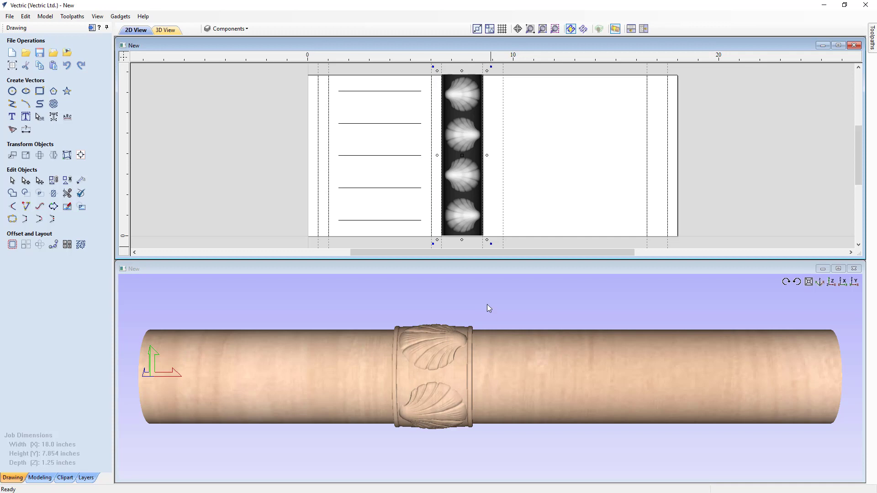
{"action": "left_click", "coordinate": [797, 282]}
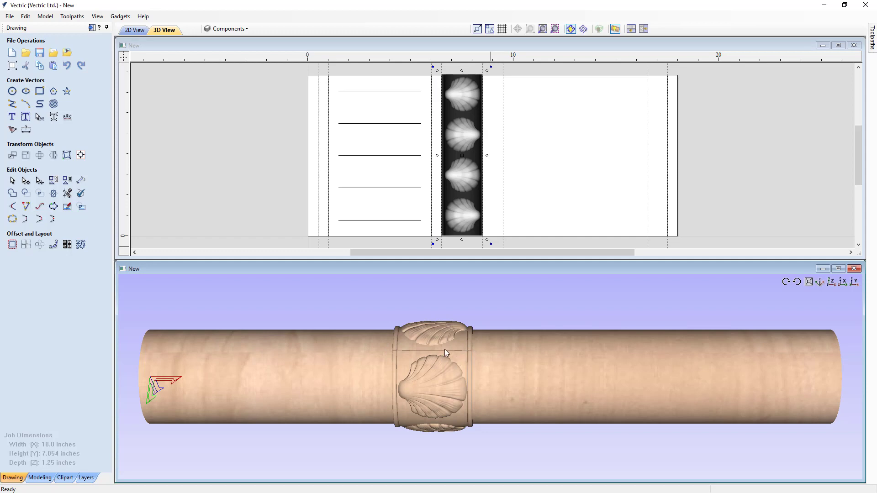
{"action": "left_click", "coordinate": [25, 156]}
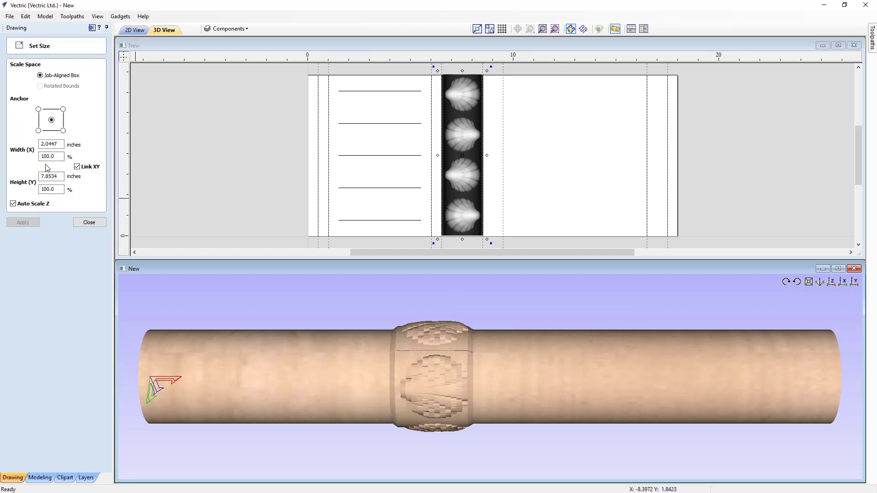
{"action": "left_click_drag", "start_coordinate": [46, 178], "coordinate": [67, 180]}
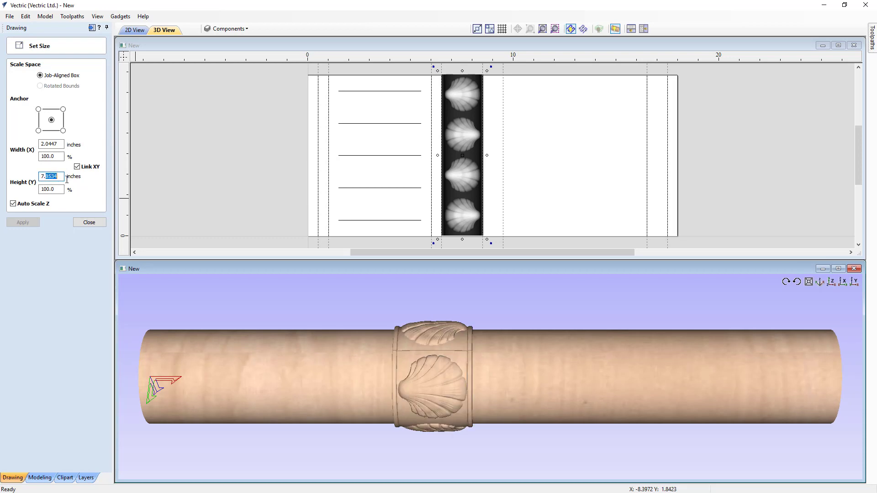
{"action": "type", "text": "9"}
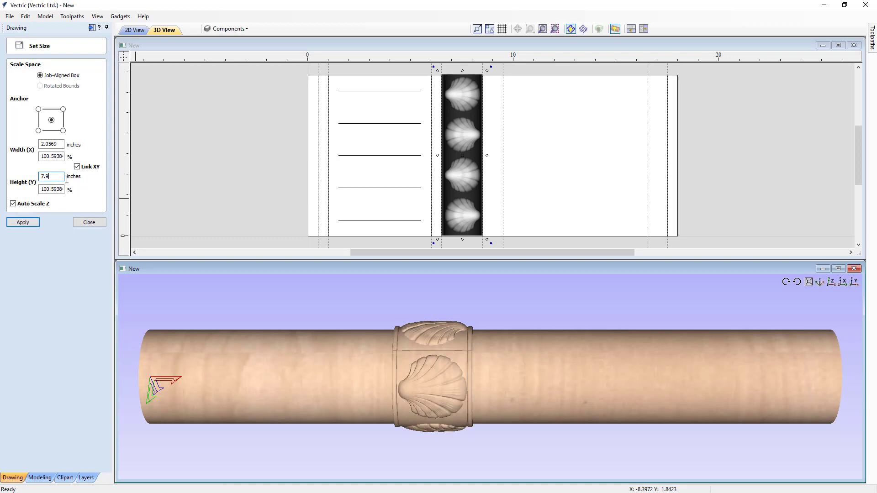
{"action": "left_click", "coordinate": [31, 222]}
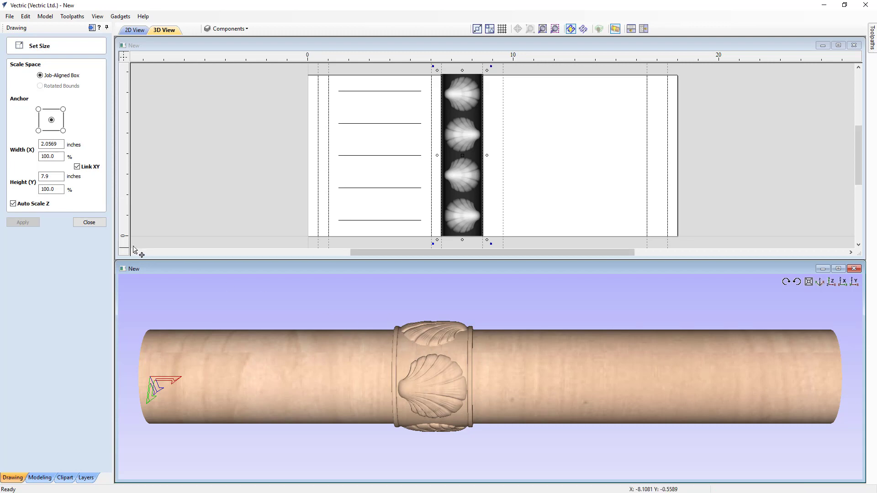
{"action": "left_click", "coordinate": [96, 222]}
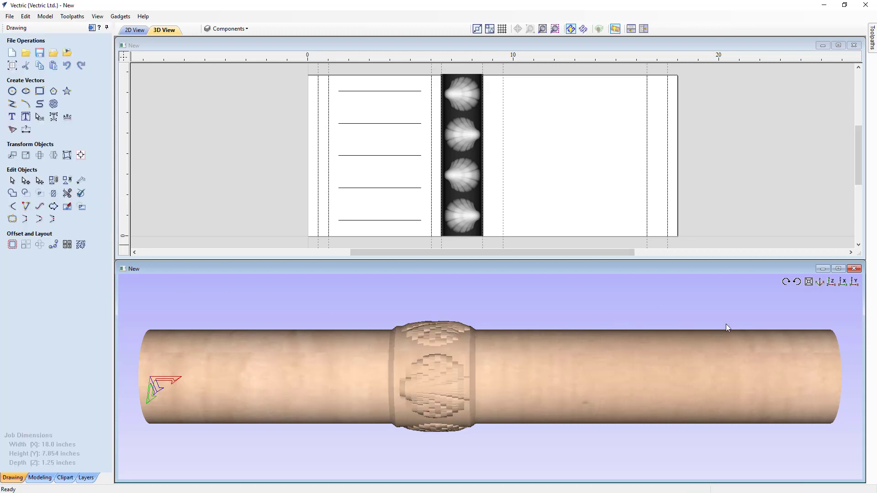
Turn the 3D model to check the seam, and return to a full 2D view fitted to the job
{"action": "left_click", "coordinate": [797, 284]}
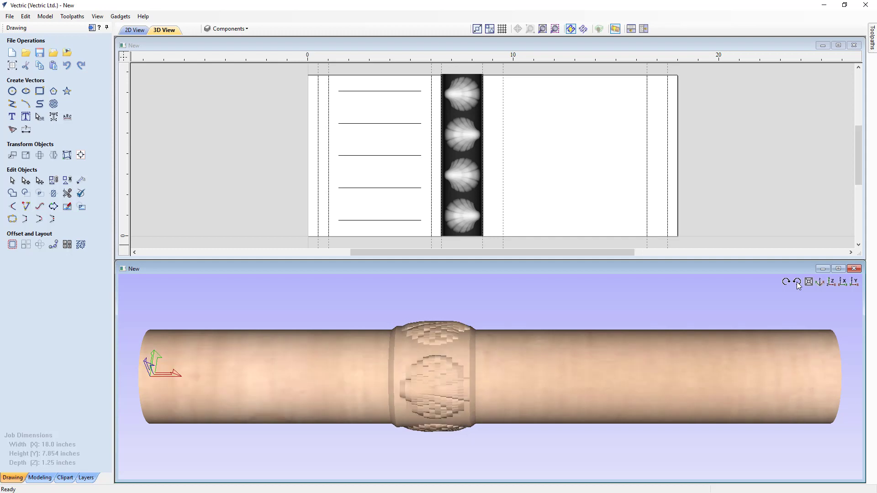
{"action": "left_click", "coordinate": [838, 45]}
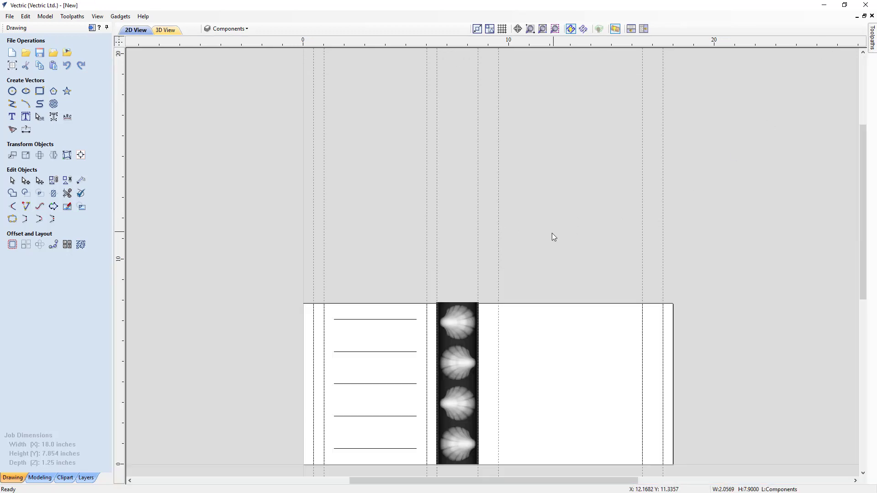
{"action": "key", "text": "F6"}
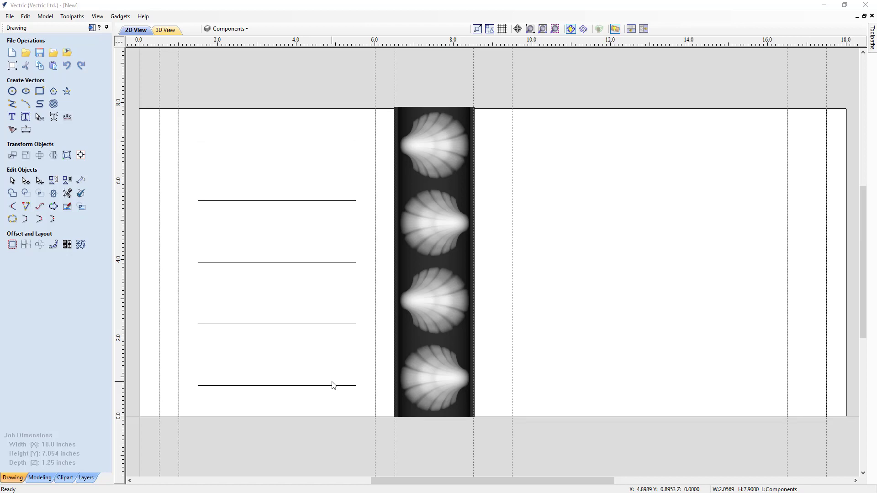
Insert a new level in the component tree and select it
{"action": "left_click", "coordinate": [49, 479]}
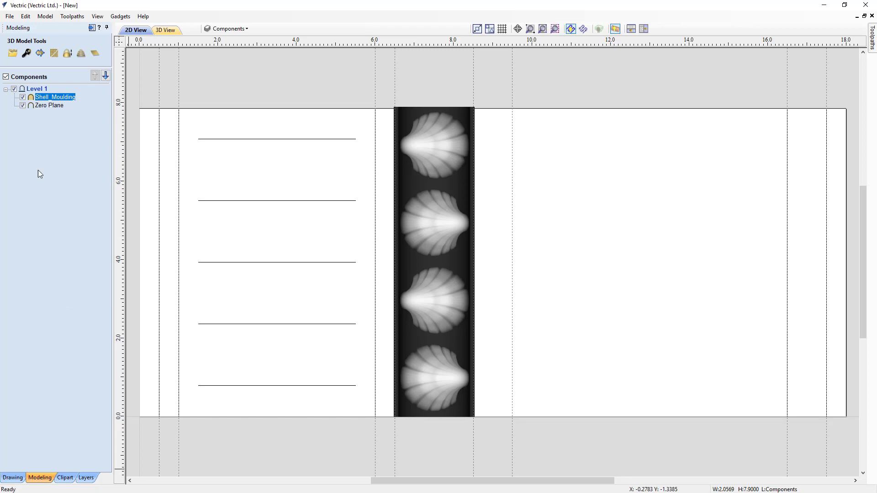
{"action": "right_click", "coordinate": [37, 91]}
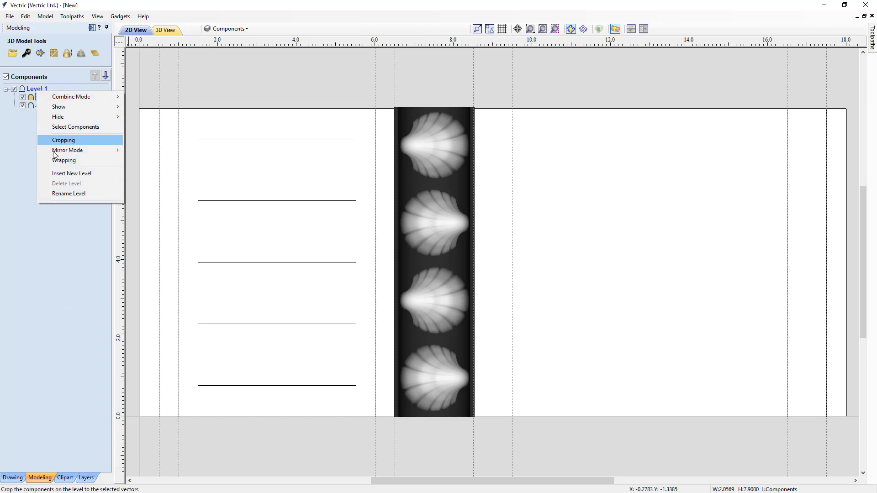
{"action": "left_click", "coordinate": [63, 172]}
{"action": "left_click", "coordinate": [38, 89]}
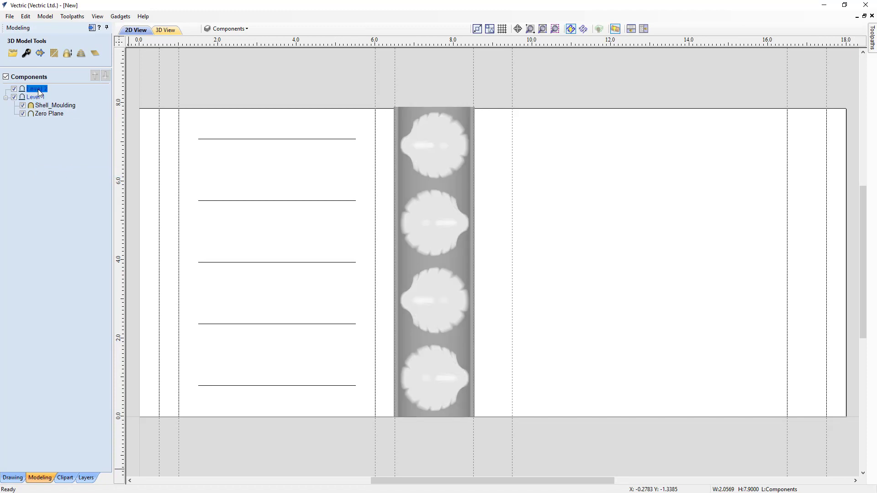
Rename the new level as Wrapped Components and move the Shell_Moulding component into it
{"action": "right_click", "coordinate": [39, 92]}
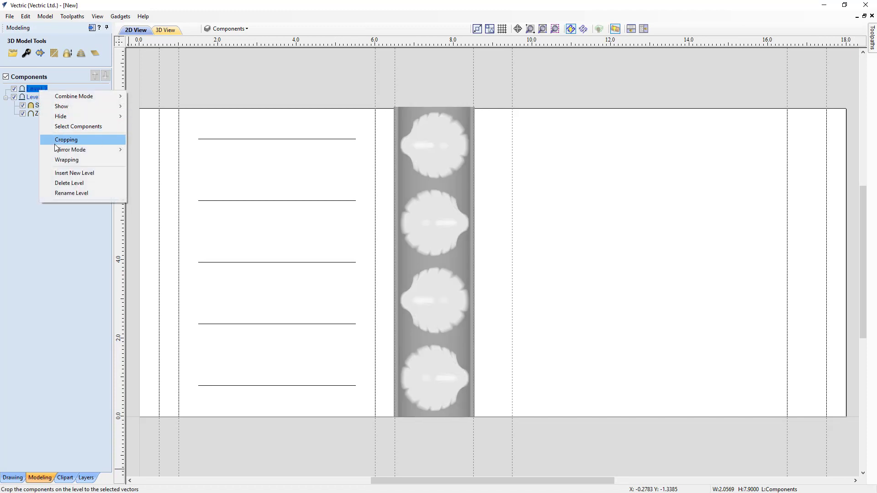
{"action": "left_click", "coordinate": [59, 194]}
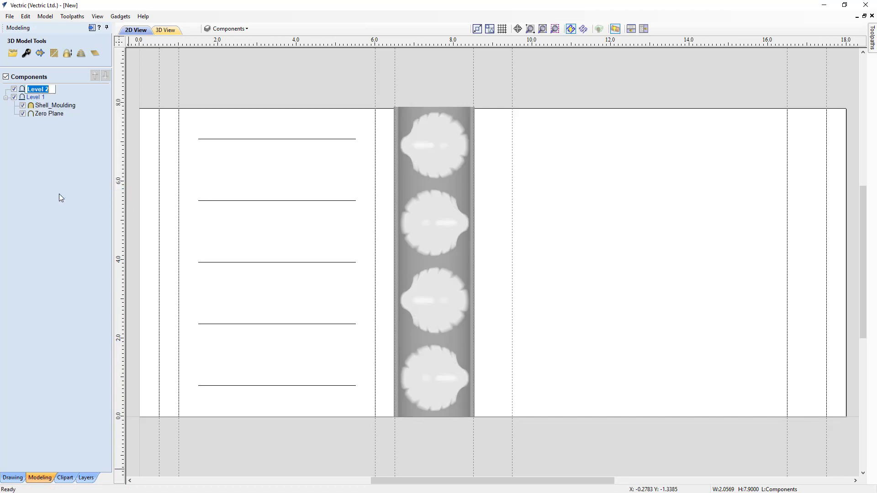
{"action": "type", "text": "Wrapped Compone"}
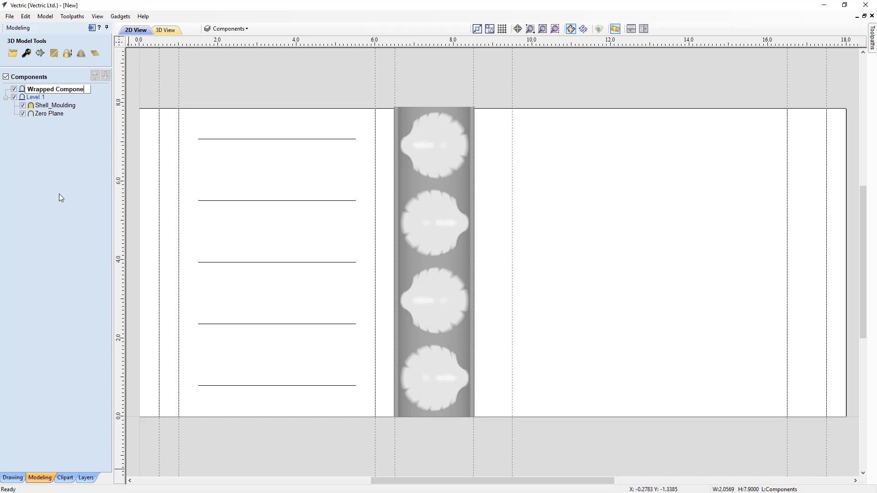
{"action": "type", "text": "nts"}
{"action": "key", "text": "Return"}
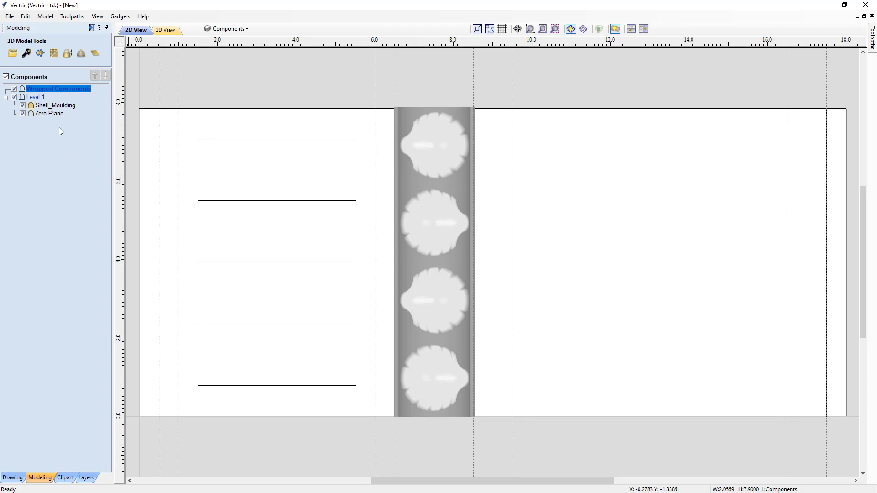
{"action": "left_click_drag", "start_coordinate": [47, 106], "coordinate": [43, 97]}
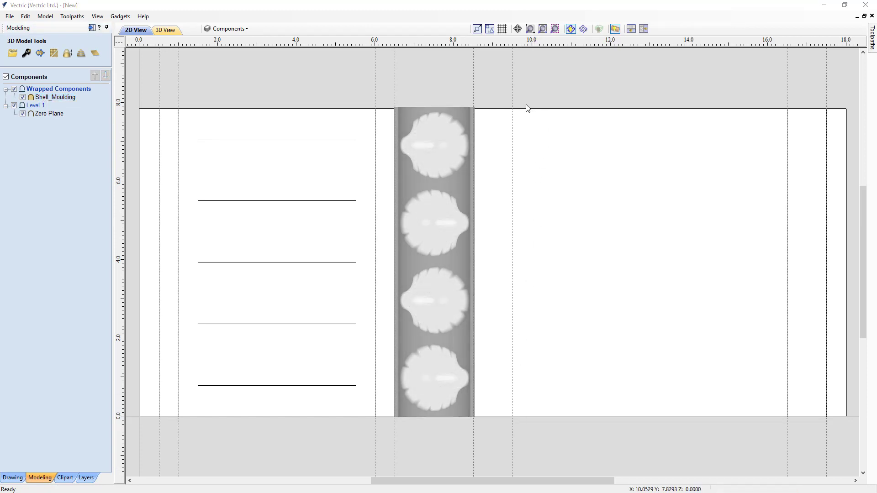
{"action": "left_click", "coordinate": [714, 85]}
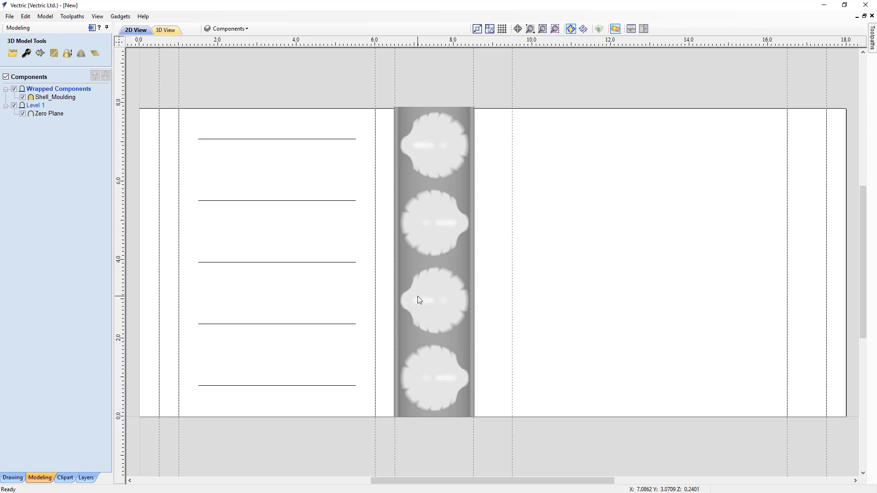
{"action": "left_click", "coordinate": [120, 18]}
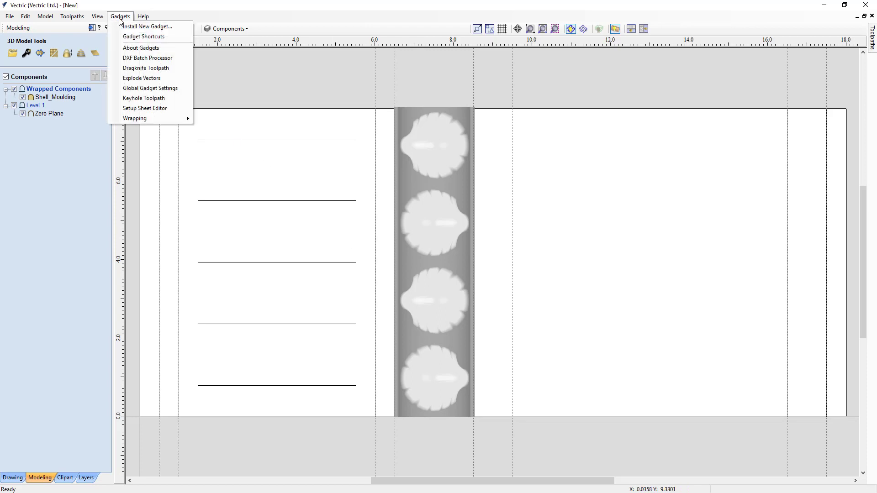
{"action": "mouse_move", "coordinate": [135, 119]}
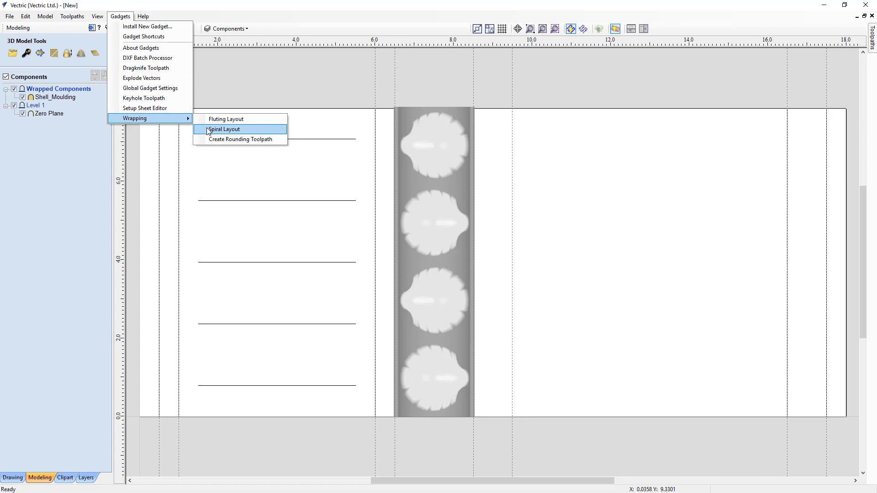
{"action": "left_click", "coordinate": [215, 104]}
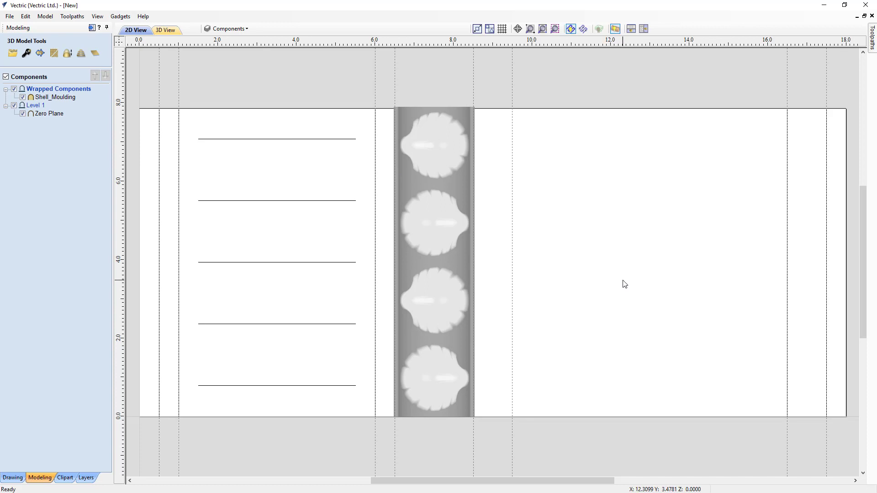
Start a polyline where the vertical guide at X 16.5 meets the job's bottom edge
{"action": "scroll", "coordinate": [678, 278], "scroll_direction": "down", "scroll_amount": 1}
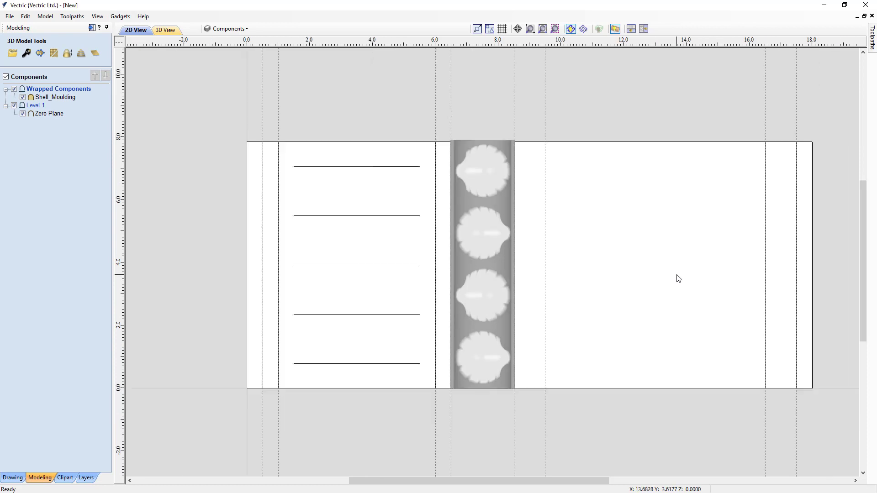
{"action": "left_click", "coordinate": [855, 481]}
{"action": "scroll", "coordinate": [704, 388], "scroll_direction": "down", "scroll_amount": 1}
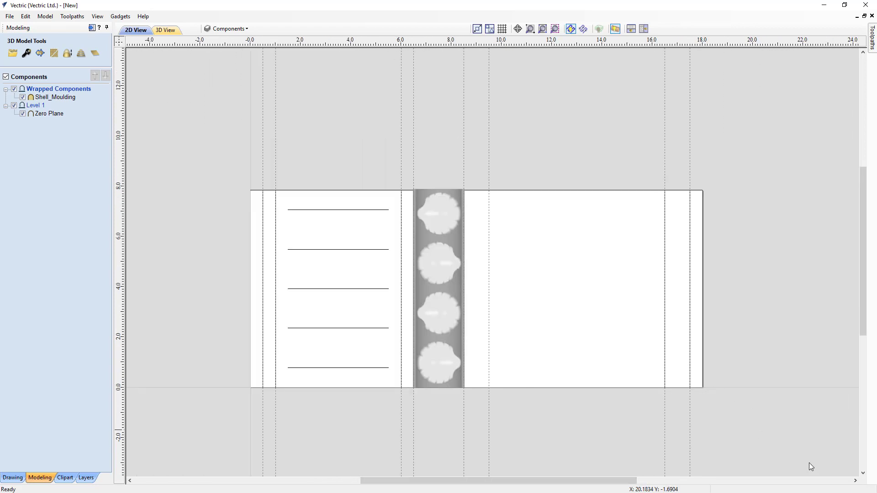
{"action": "left_click", "coordinate": [855, 480]}
{"action": "left_click", "coordinate": [855, 480]}
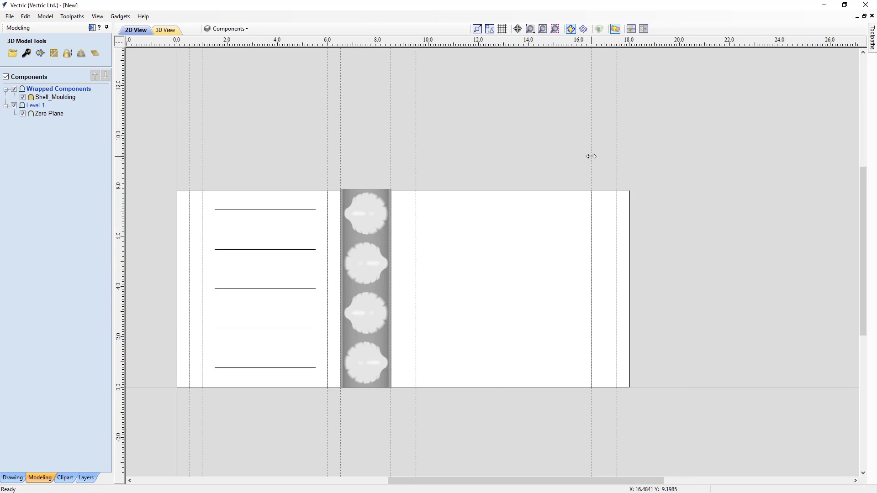
{"action": "left_click", "coordinate": [862, 52]}
{"action": "left_click", "coordinate": [863, 53]}
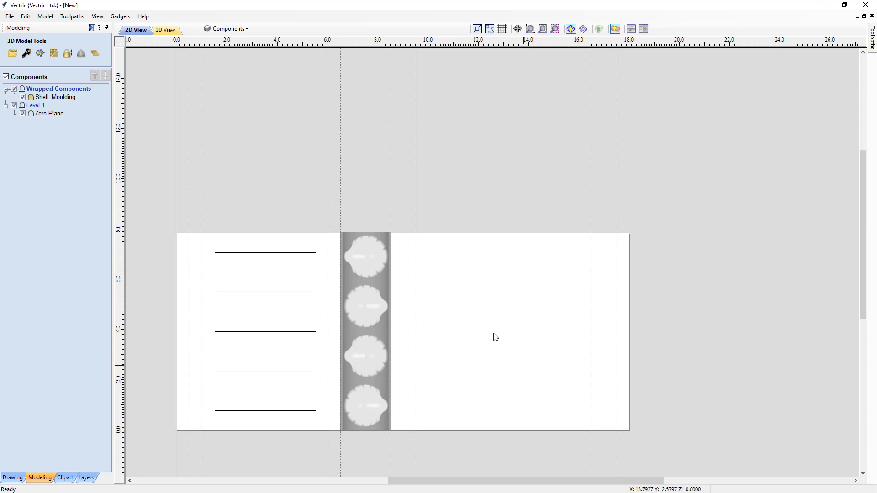
{"action": "left_click", "coordinate": [14, 478]}
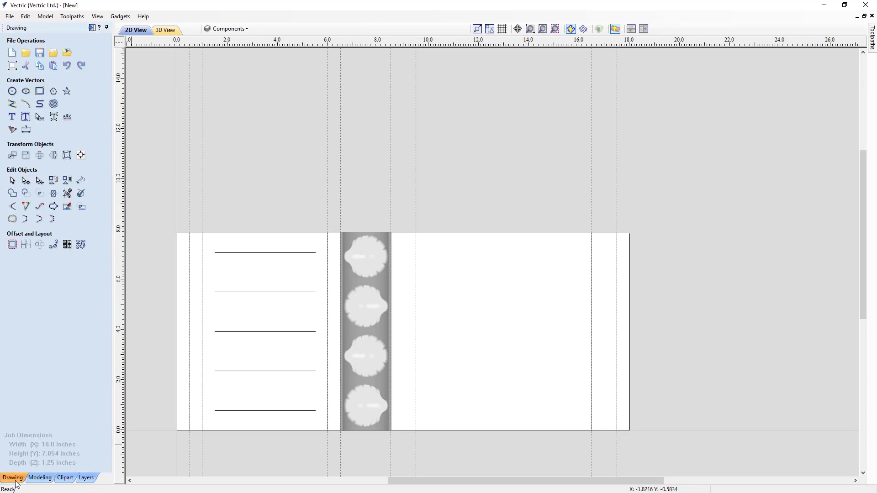
{"action": "left_click", "coordinate": [12, 104]}
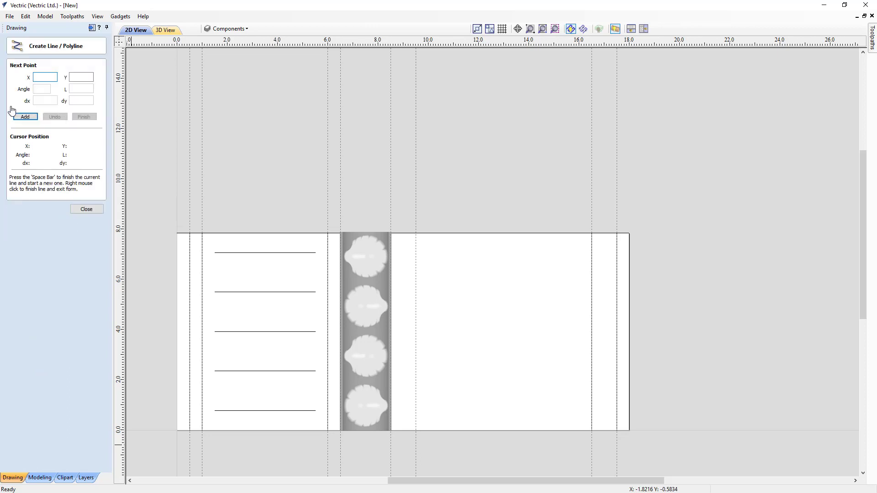
{"action": "left_click", "coordinate": [590, 430]}
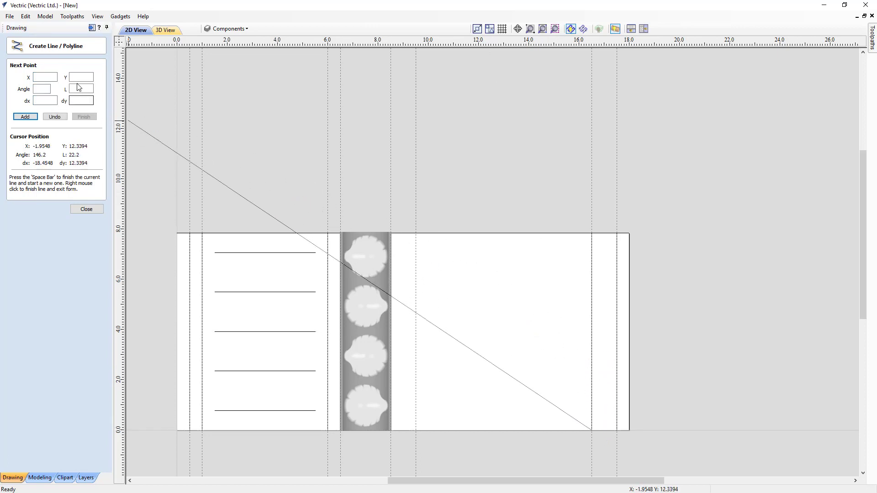
Finish the line from that start point at a 90-degree angle with its length set to y*2
{"action": "left_click", "coordinate": [43, 89]}
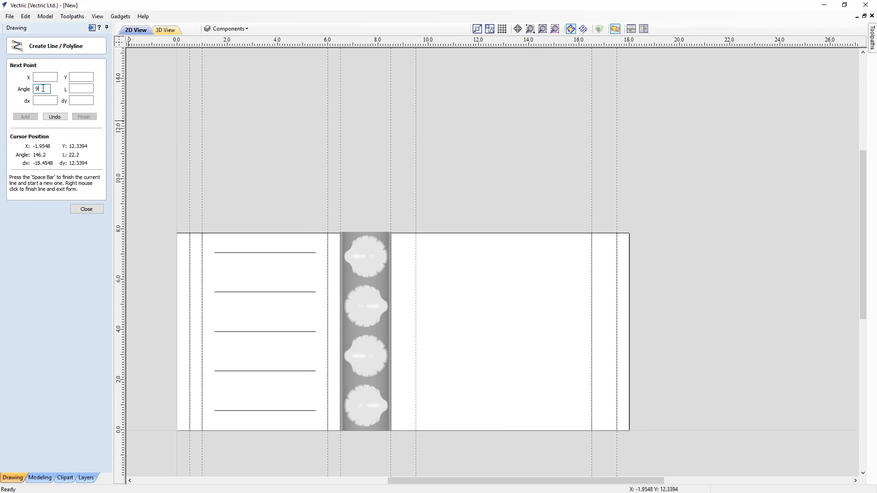
{"action": "left_click", "coordinate": [81, 89]}
{"action": "type", "text": "y*2"}
{"action": "key", "text": "Tab"}
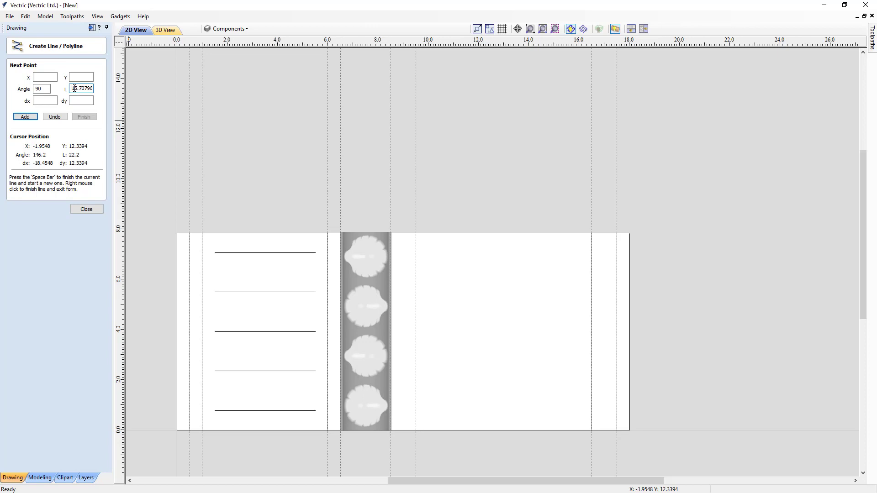
{"action": "left_click", "coordinate": [32, 118]}
{"action": "left_click", "coordinate": [86, 209]}
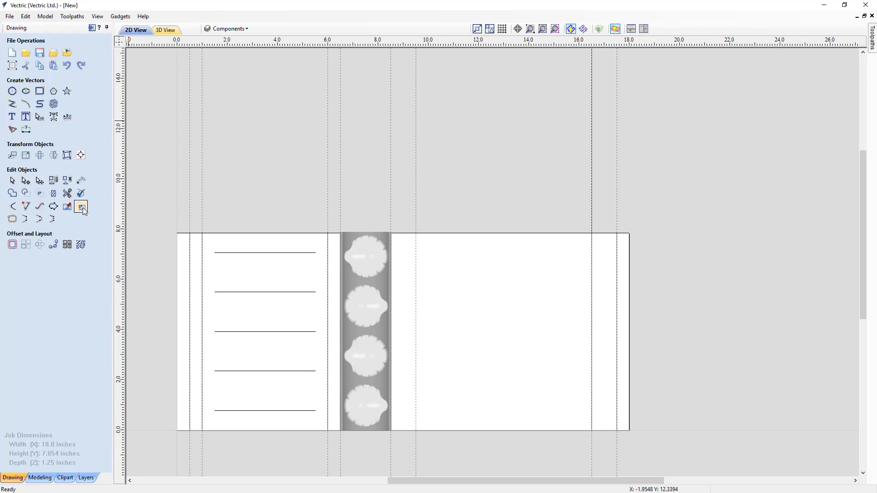
Hide the guides to inspect the full new vertical line, and show the guides again
{"action": "scroll", "coordinate": [587, 141], "scroll_direction": "down", "scroll_amount": 1}
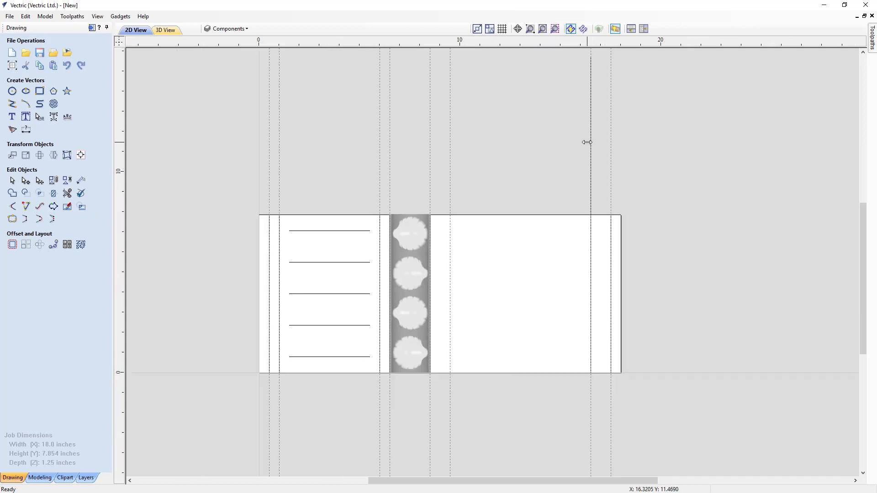
{"action": "left_click_drag", "start_coordinate": [864, 219], "coordinate": [864, 213]}
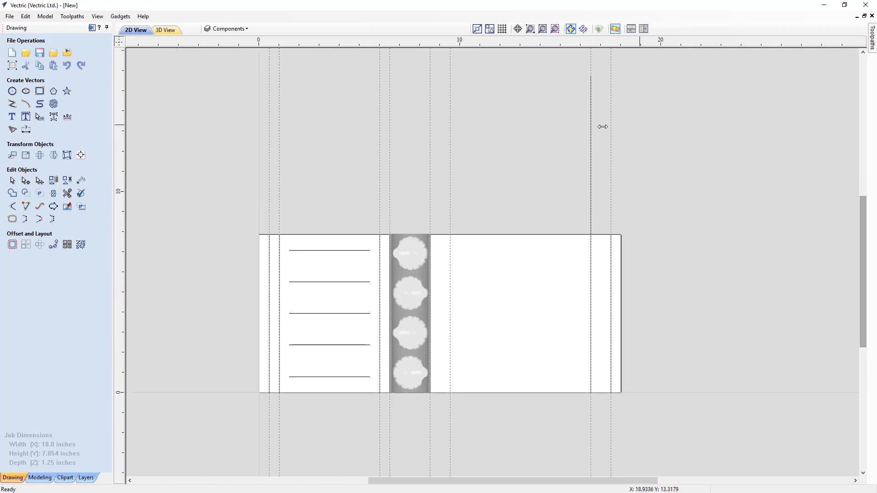
{"action": "left_click", "coordinate": [120, 42]}
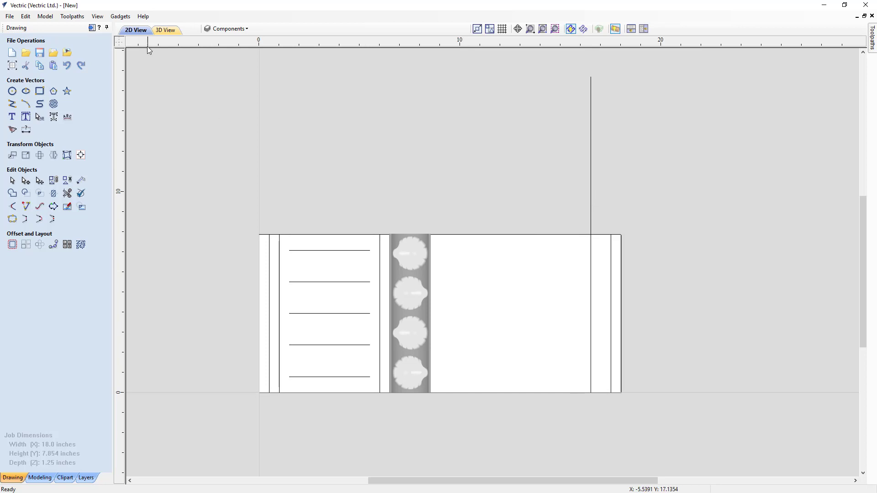
{"action": "left_click", "coordinate": [119, 43]}
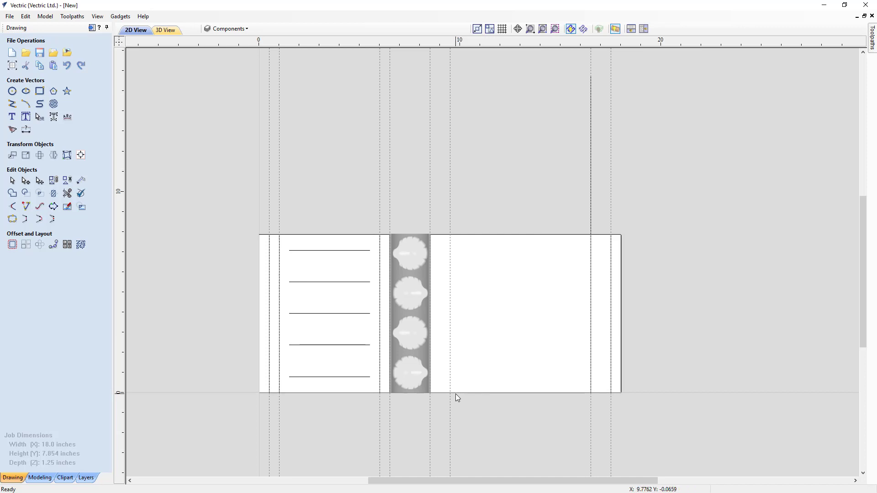
Draw a diagonal line from the job's bottom edge at the X 9.5 guide to the upper end of the vertical line, and deselect it
{"action": "left_click", "coordinate": [12, 104]}
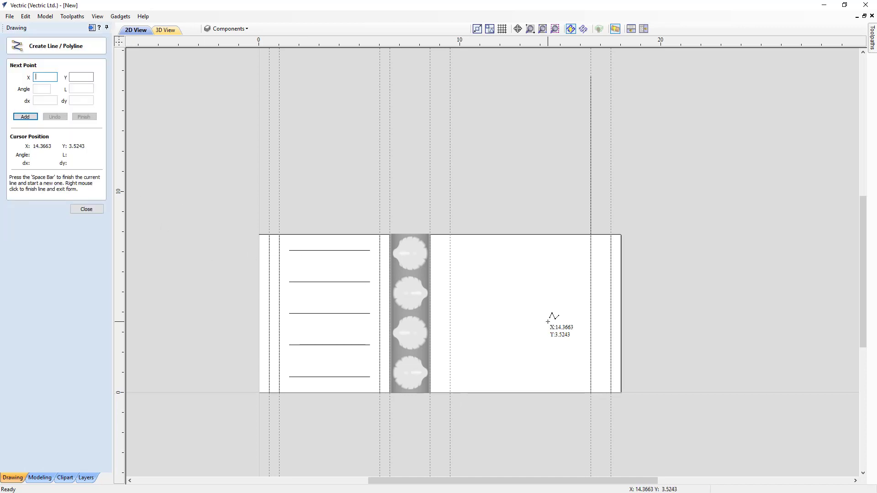
{"action": "left_click", "coordinate": [451, 392]}
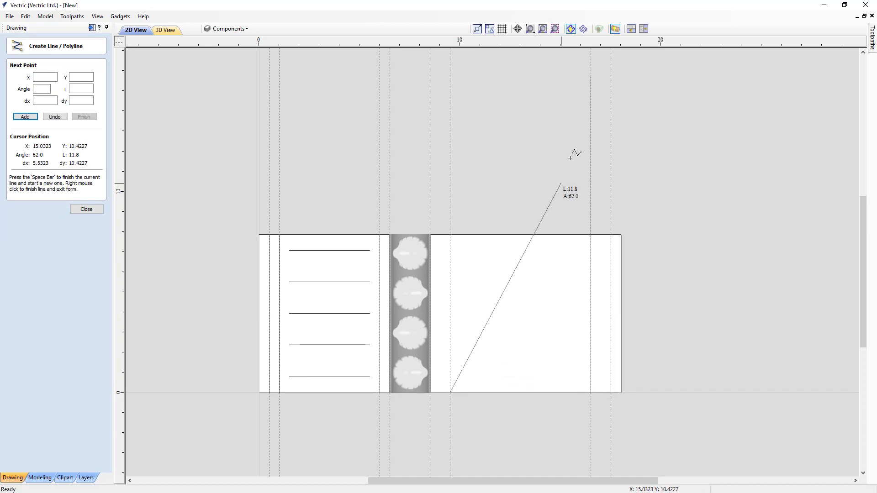
{"action": "left_click", "coordinate": [590, 77]}
{"action": "right_click", "coordinate": [588, 76]}
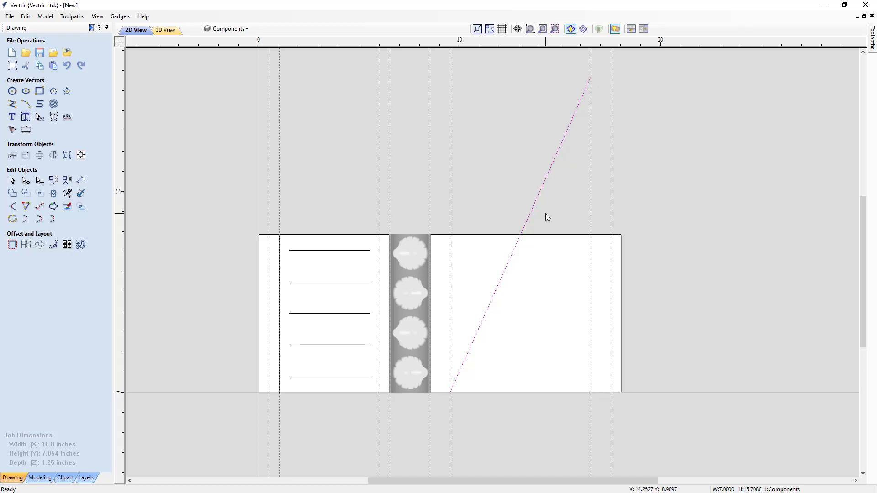
{"action": "key", "text": "Escape"}
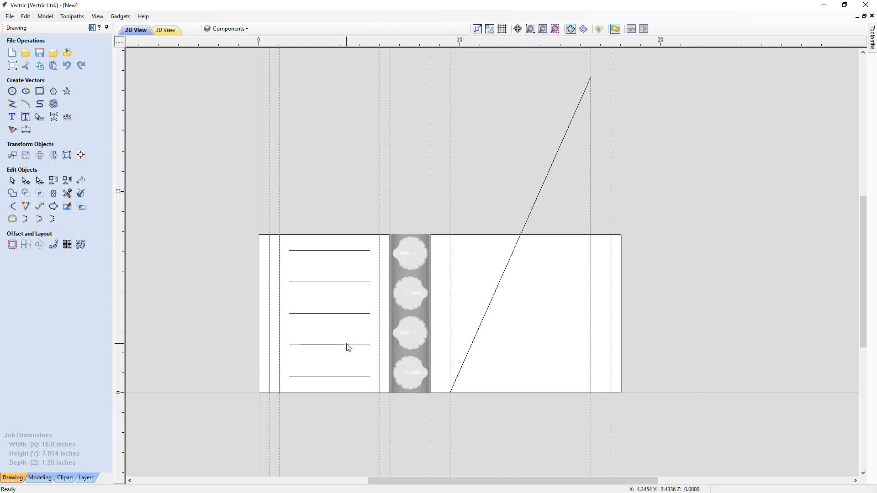
Insert the first leafy Flourish_22 clipart without a background from the Decorative library folder and centre it on the job's XY origin
{"action": "left_click", "coordinate": [64, 477]}
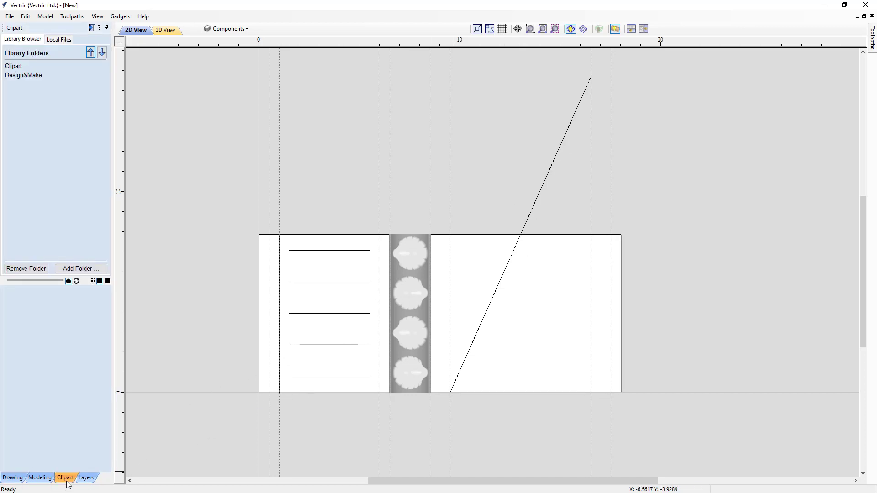
{"action": "left_click", "coordinate": [14, 66]}
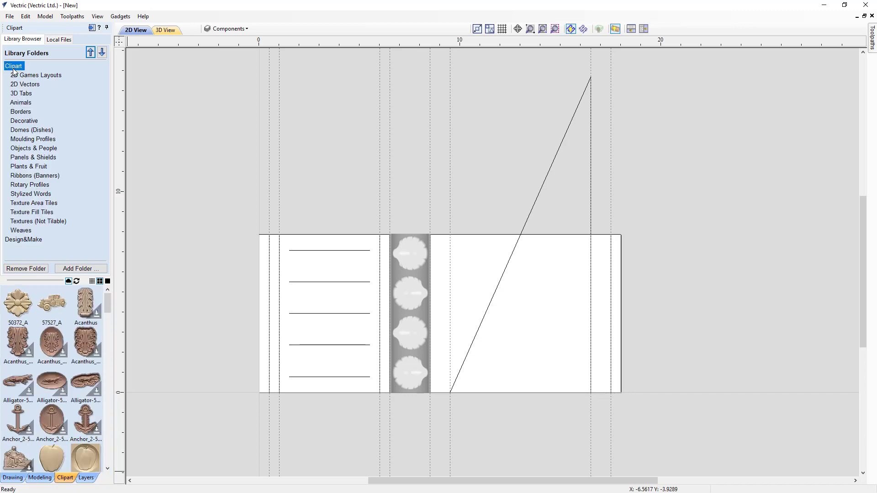
{"action": "left_click", "coordinate": [24, 121]}
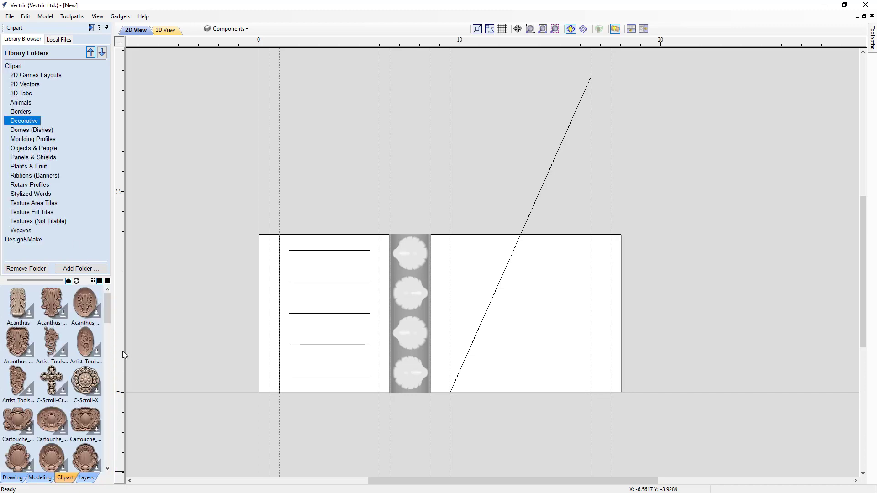
{"action": "scroll", "coordinate": [57, 367], "scroll_direction": "down", "scroll_amount": 2}
{"action": "scroll", "coordinate": [55, 367], "scroll_direction": "down", "scroll_amount": 10}
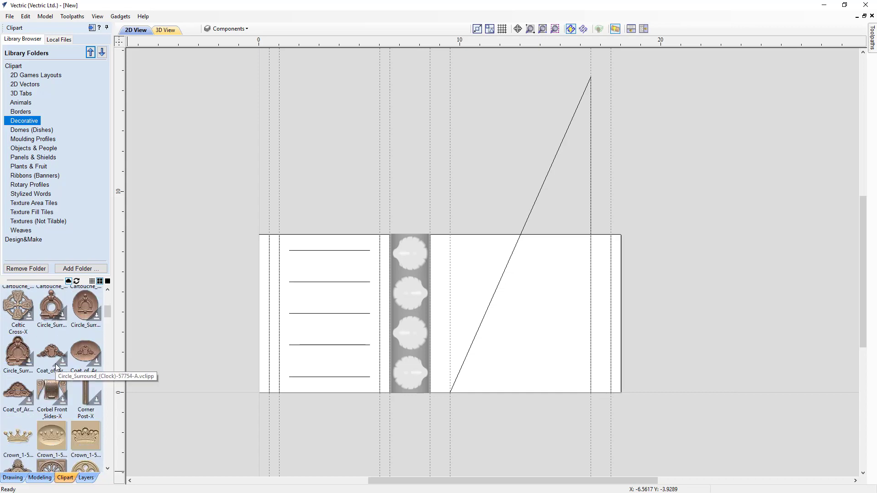
{"action": "scroll", "coordinate": [56, 367], "scroll_direction": "down", "scroll_amount": 10}
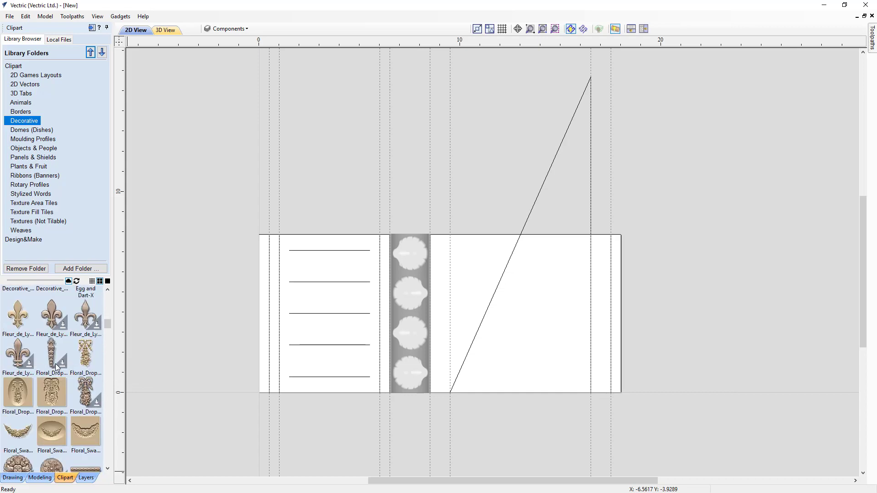
{"action": "scroll", "coordinate": [56, 365], "scroll_direction": "down", "scroll_amount": 5}
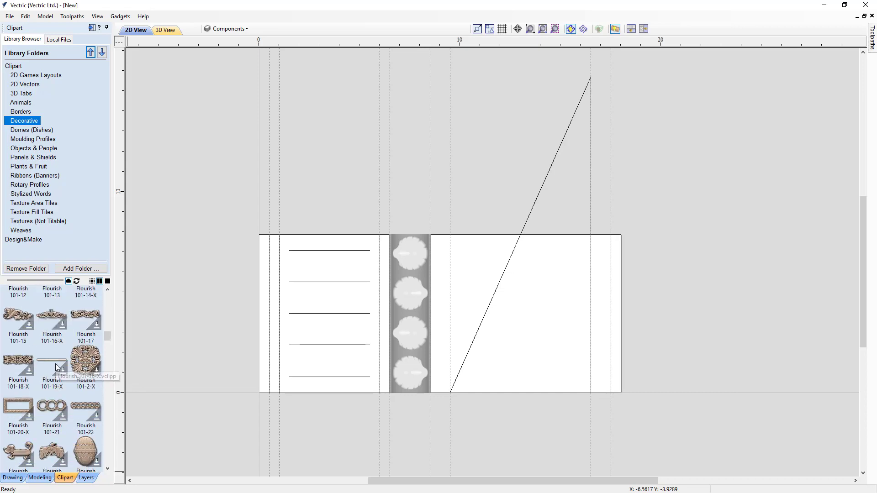
{"action": "scroll", "coordinate": [56, 366], "scroll_direction": "down", "scroll_amount": 5}
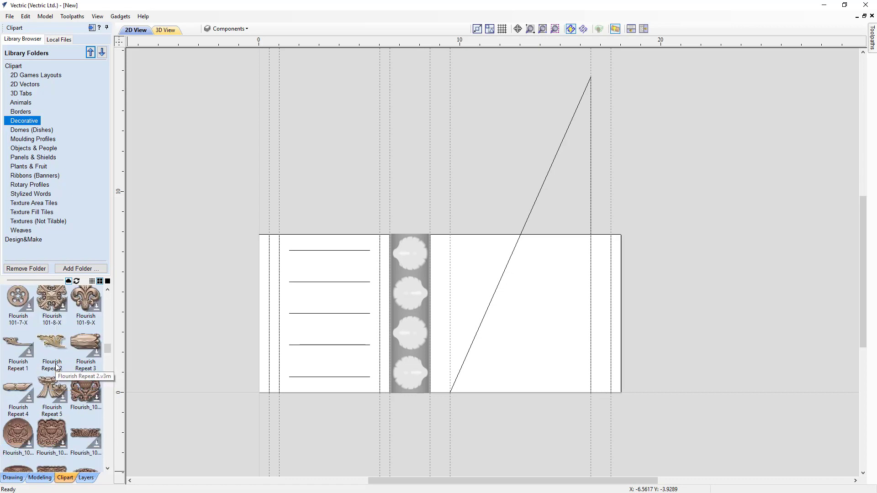
{"action": "scroll", "coordinate": [56, 367], "scroll_direction": "down", "scroll_amount": 5}
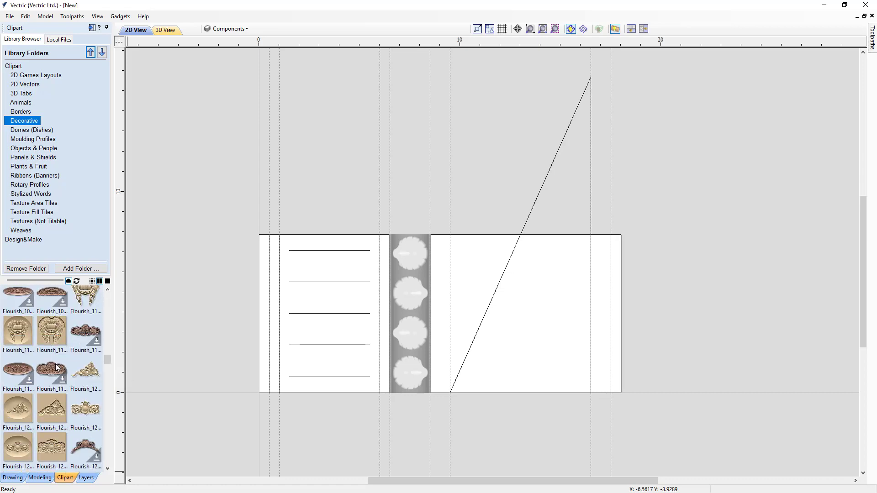
{"action": "scroll", "coordinate": [55, 367], "scroll_direction": "down", "scroll_amount": 5}
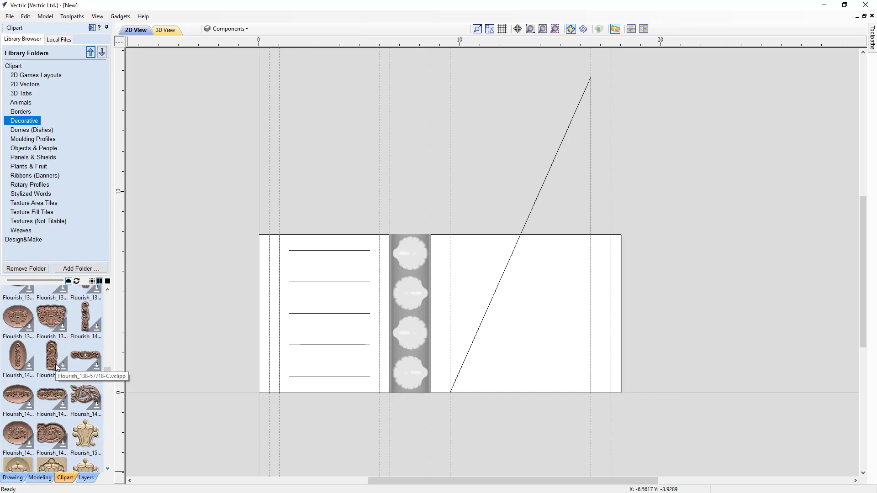
{"action": "scroll", "coordinate": [56, 366], "scroll_direction": "down", "scroll_amount": 3}
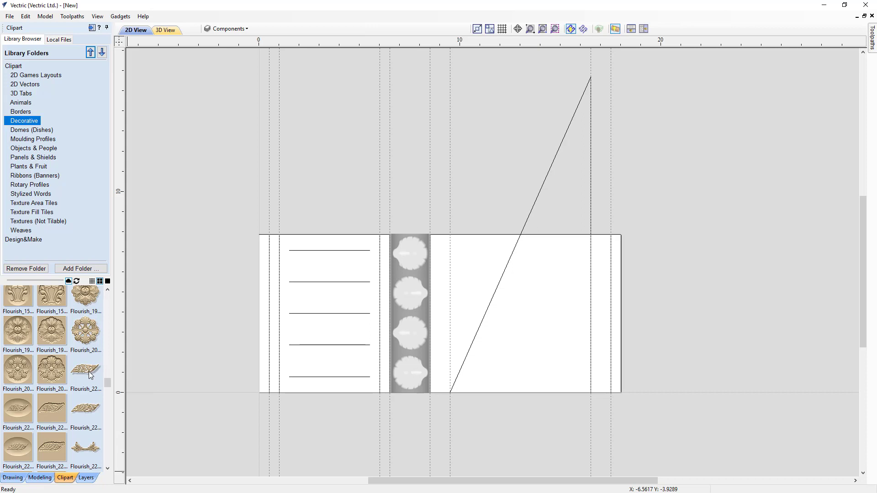
{"action": "double_click", "coordinate": [85, 370]}
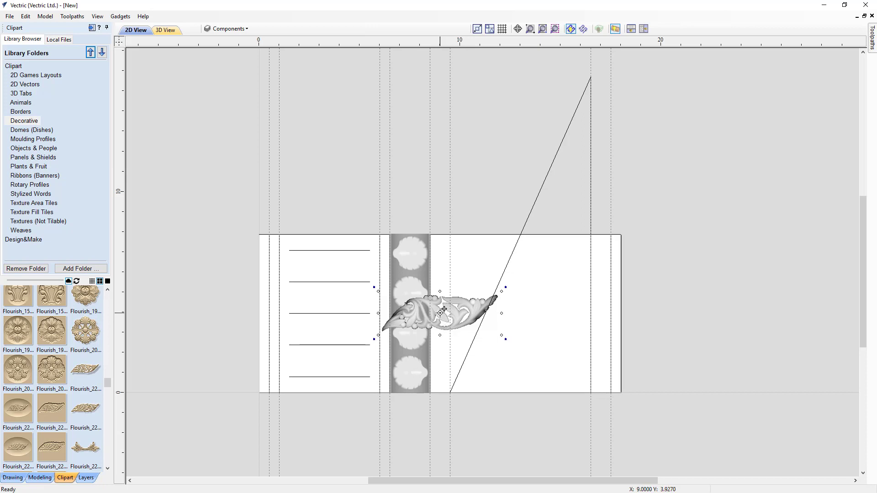
{"action": "left_click_drag", "start_coordinate": [440, 312], "coordinate": [258, 394]}
{"action": "scroll", "coordinate": [262, 413], "scroll_direction": "up", "scroll_amount": 2}
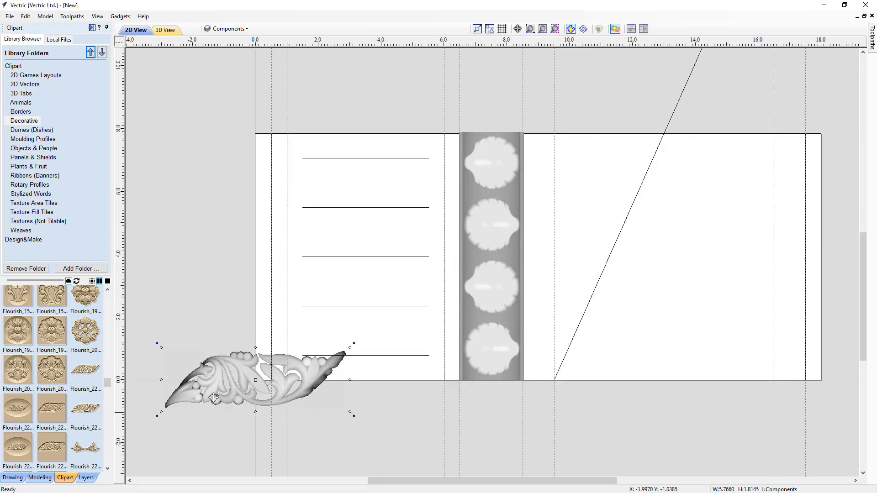
{"action": "left_click", "coordinate": [12, 477]}
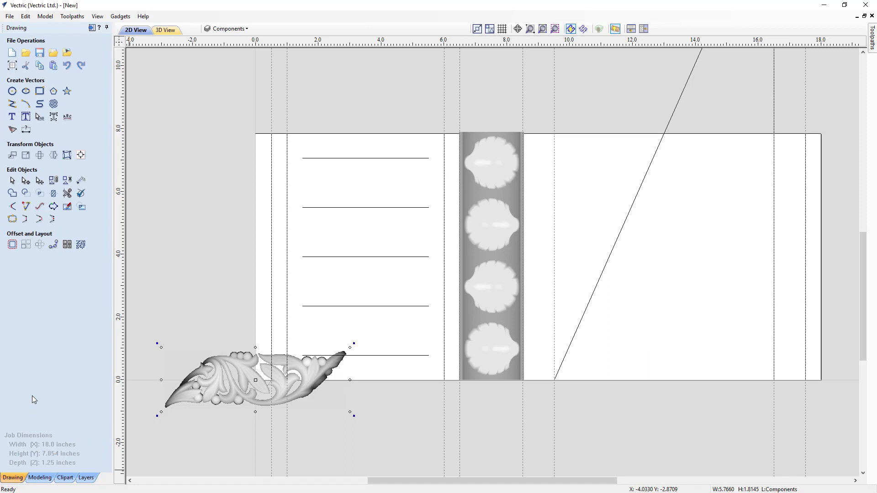
{"action": "left_click", "coordinate": [26, 245]}
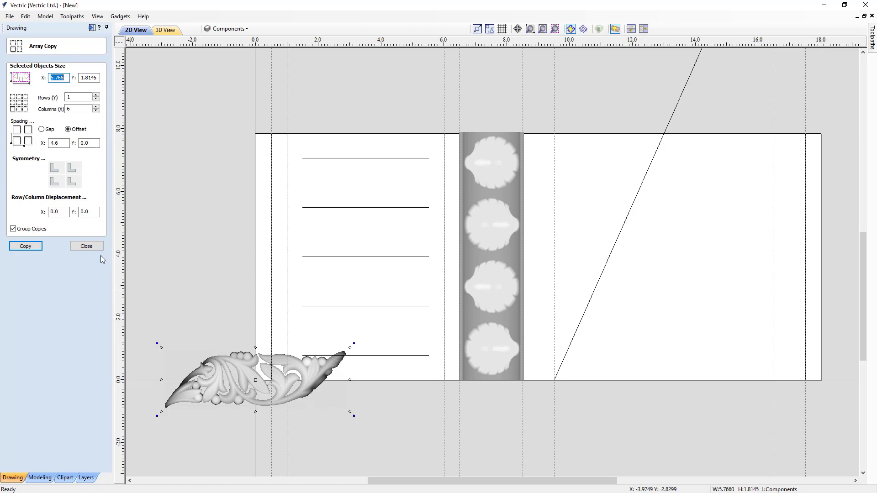
{"action": "left_click", "coordinate": [87, 246]}
Try a copy of the flourish about 4.6 inches along the X axis to judge the repeat spacing, and undo it
{"action": "left_click", "coordinate": [249, 381]}
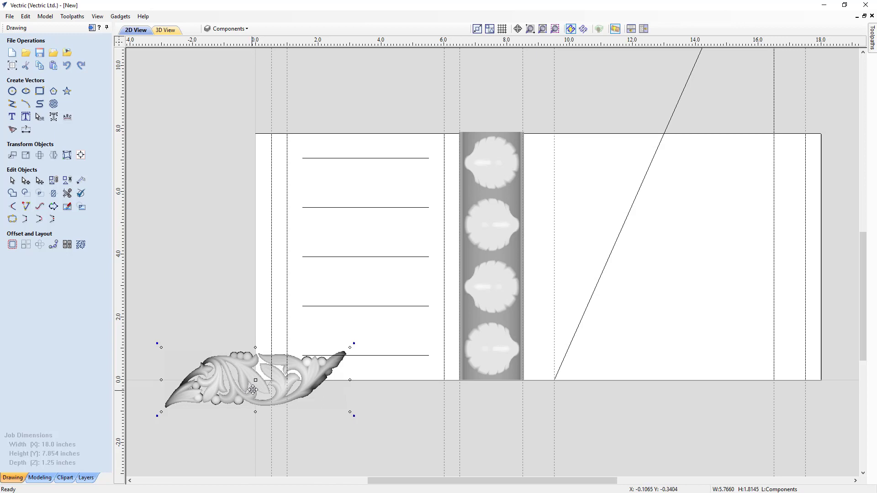
{"action": "key", "text": "Escape"}
{"action": "left_click_drag", "start_coordinate": [261, 378], "coordinate": [399, 380]}
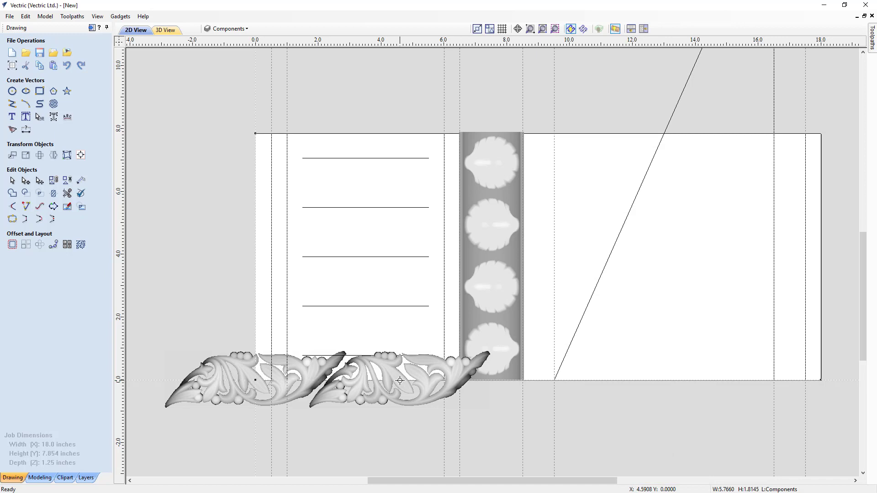
{"action": "left_click_drag", "start_coordinate": [399, 381], "coordinate": [399, 380]}
{"action": "key", "text": "ctrl+z"}
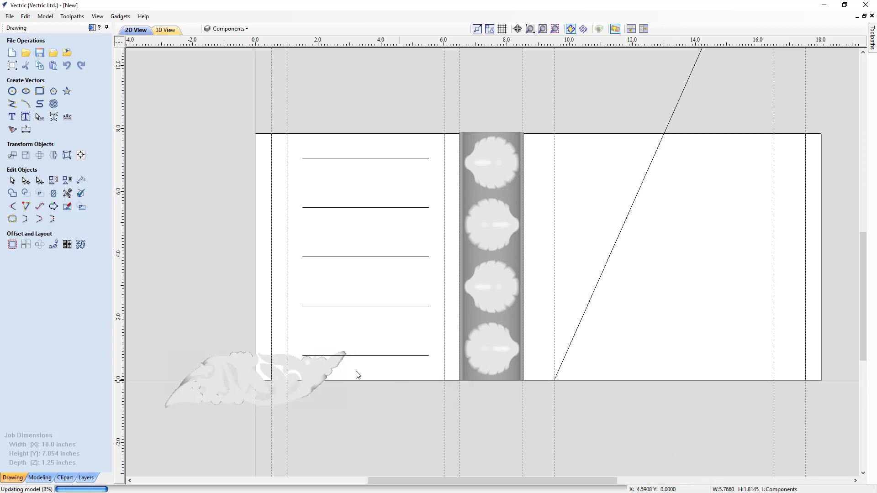
Array copy the flourish into one row of six columns with an X offset of 4.6 and a Y offset of 0.0, grouping the copies
{"action": "left_click", "coordinate": [26, 244]}
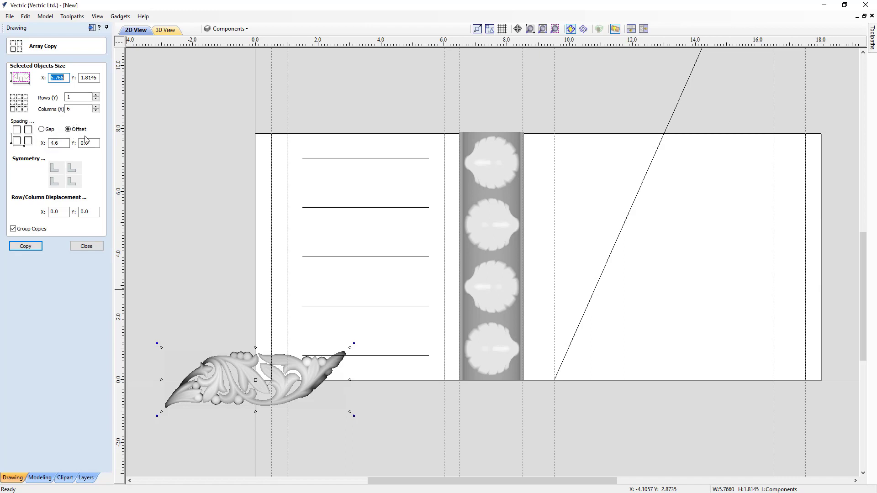
{"action": "double_click", "coordinate": [59, 143]}
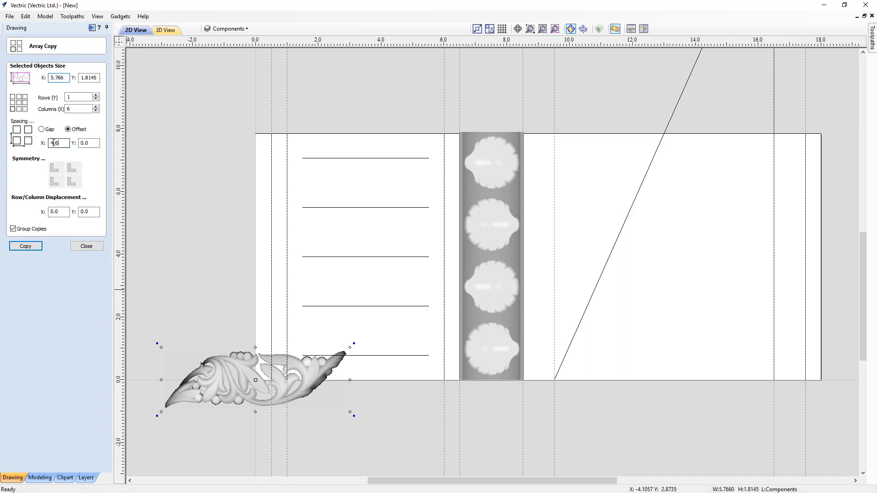
{"action": "left_click", "coordinate": [25, 247]}
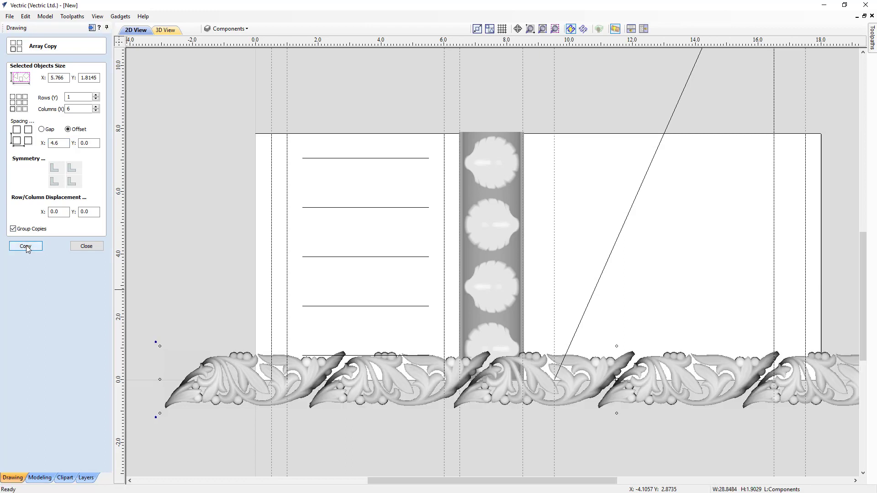
{"action": "scroll", "coordinate": [561, 419], "scroll_direction": "down", "scroll_amount": 3}
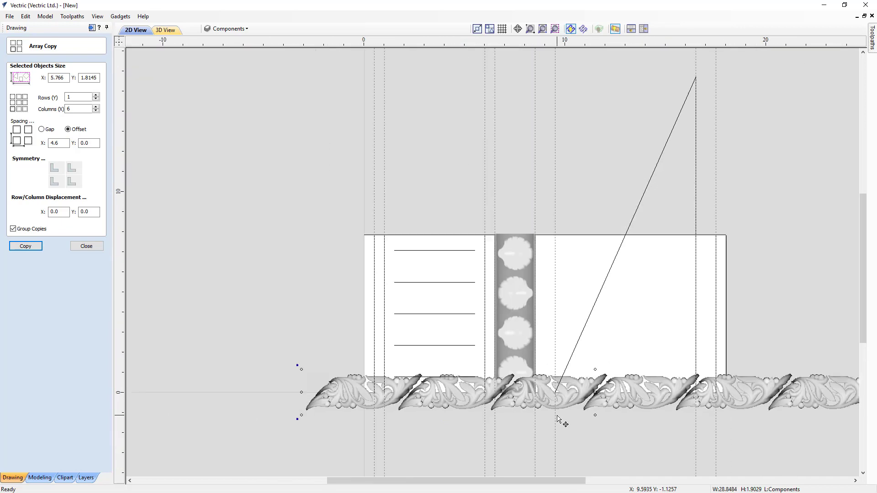
{"action": "left_click_drag", "start_coordinate": [528, 478], "coordinate": [569, 479]}
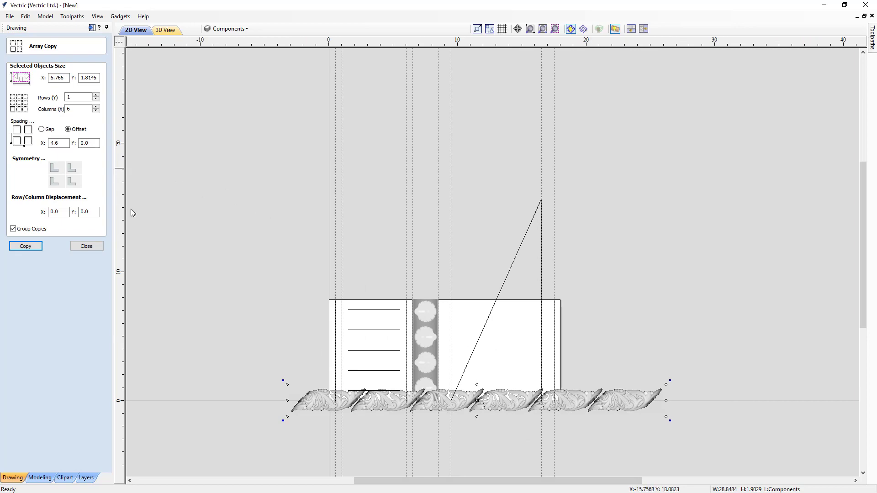
{"action": "scroll", "coordinate": [421, 407], "scroll_direction": "up", "scroll_amount": 3}
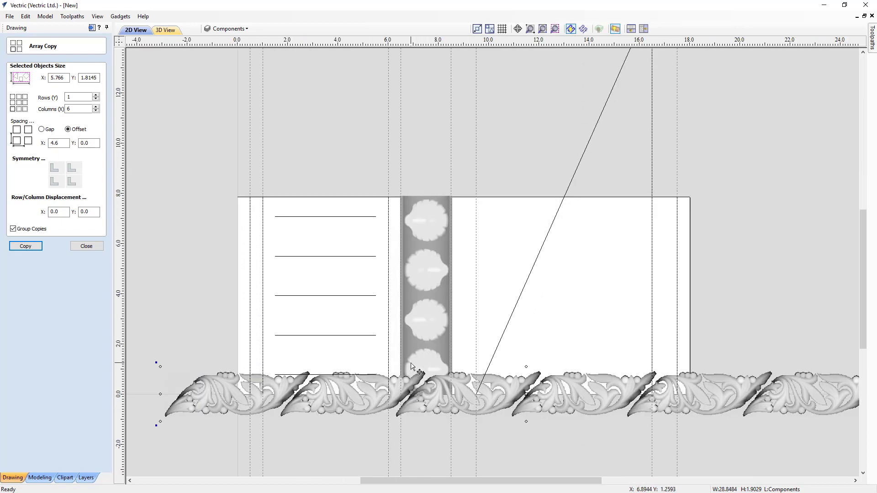
{"action": "left_click", "coordinate": [86, 246]}
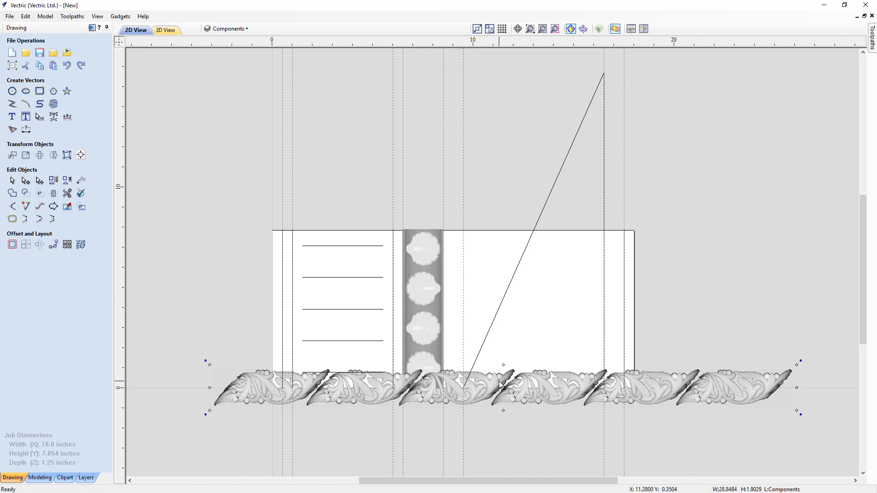
Rotate the grouped flourish strip 90 degrees to vertical and move it clear of the job, to about X 21.8
{"action": "key", "text": "9"}
{"action": "key", "text": "9"}
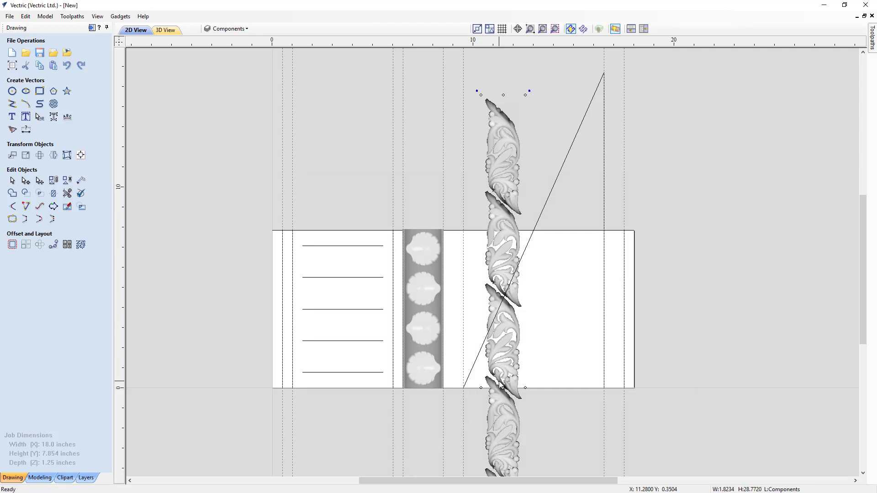
{"action": "left_click_drag", "start_coordinate": [500, 358], "coordinate": [703, 292]}
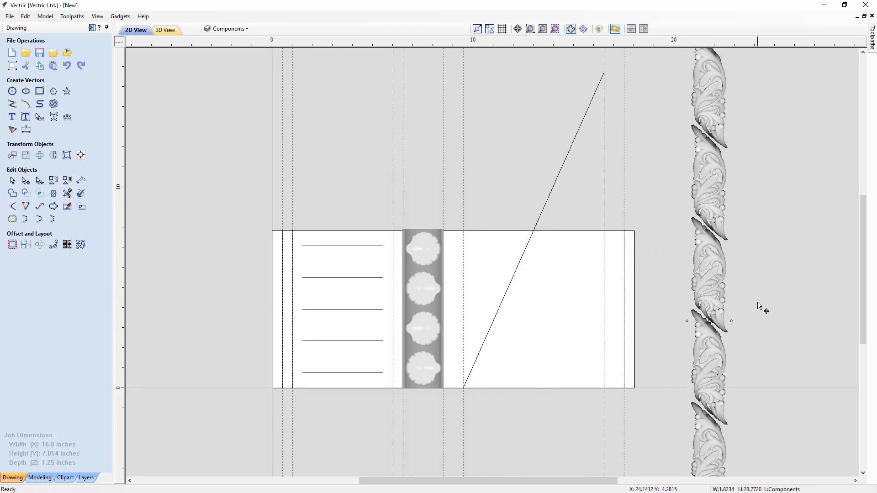
{"action": "scroll", "coordinate": [758, 307], "scroll_direction": "down", "scroll_amount": 1}
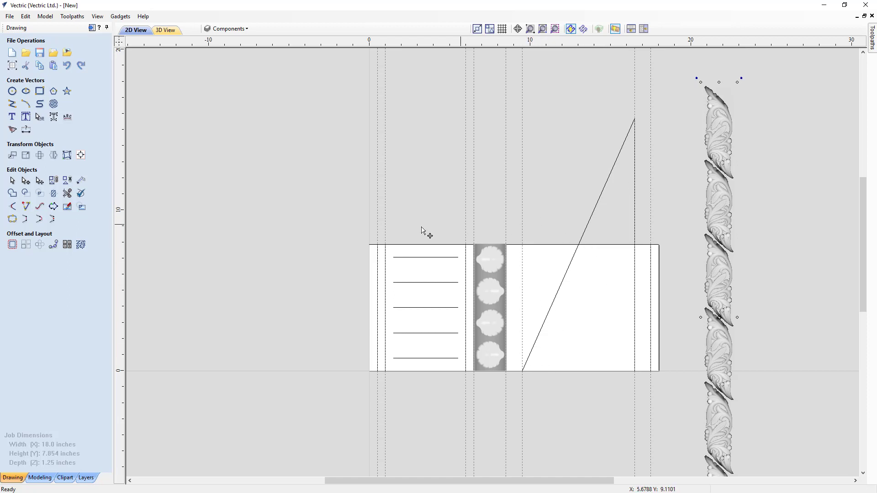
Add a length dimension to the diagonal line from its lower end to its upper end, with the text placed beyond the job's upper edge
{"action": "left_click", "coordinate": [26, 130]}
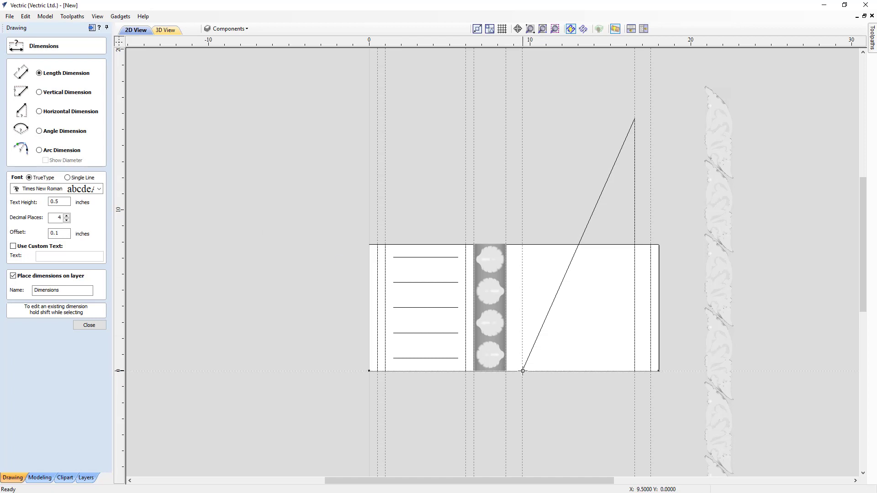
{"action": "left_click", "coordinate": [523, 371]}
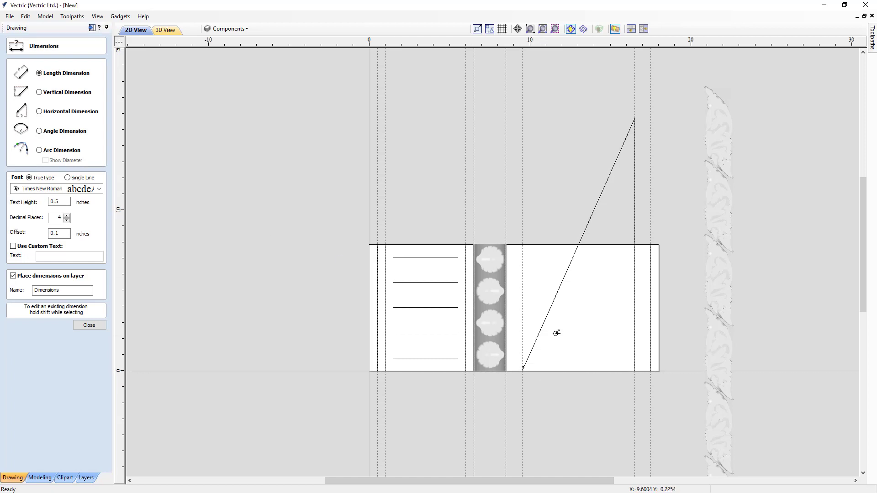
{"action": "left_click", "coordinate": [634, 118]}
{"action": "left_click", "coordinate": [429, 178]}
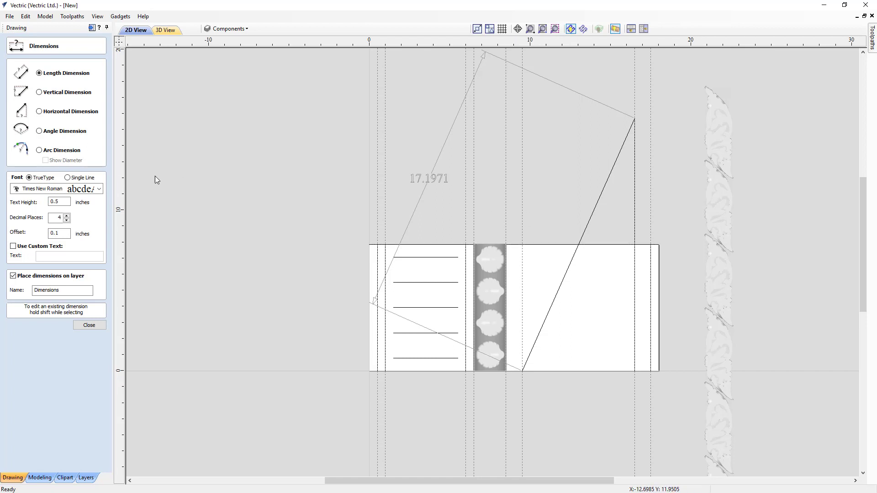
Add an angle dimension between the diagonal line and the vertical guide at X 9.5, placing its text above the job
{"action": "left_click", "coordinate": [40, 132]}
{"action": "left_click", "coordinate": [577, 246]}
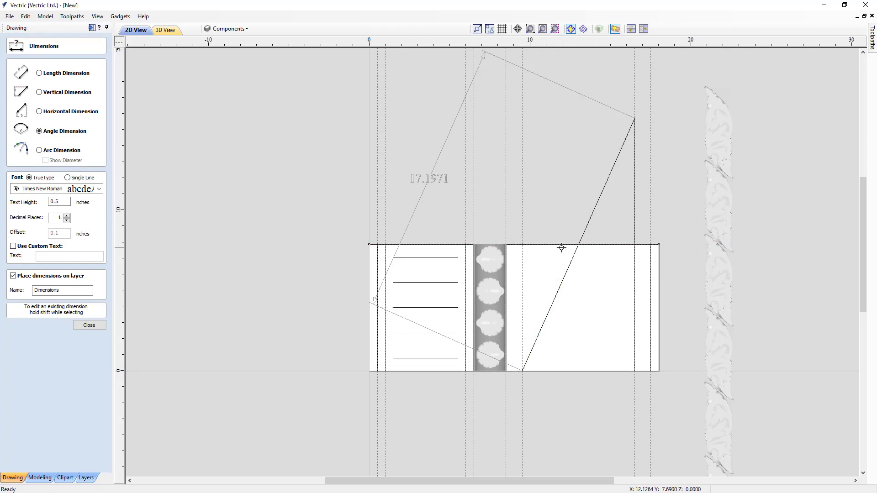
{"action": "left_click", "coordinate": [522, 245]}
{"action": "left_click", "coordinate": [566, 169]}
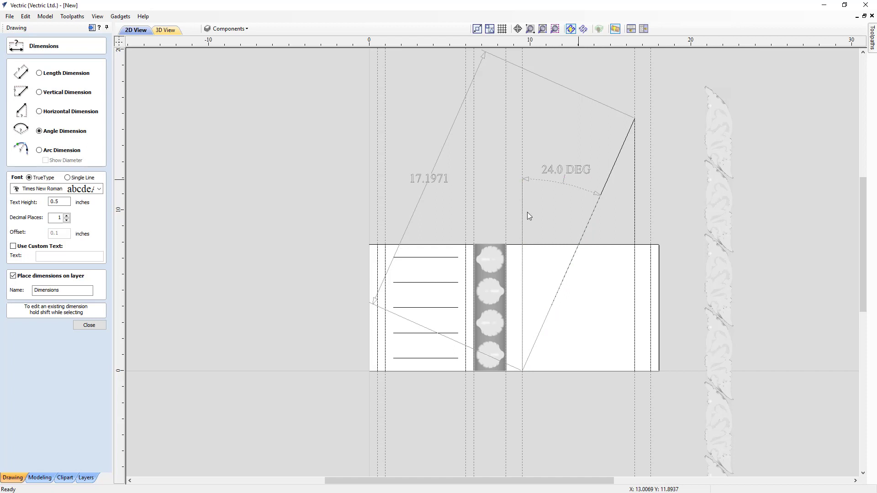
{"action": "left_click", "coordinate": [91, 326]}
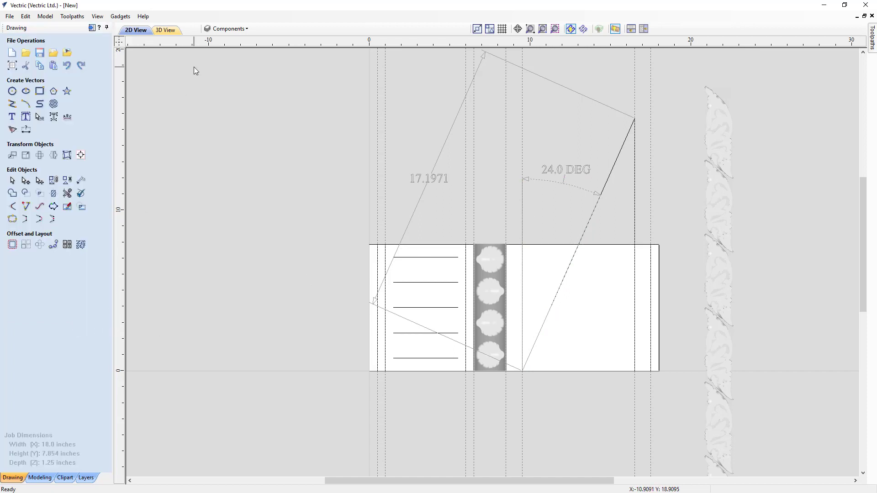
Hide the Dimensions layer to check what it controls, and show it again
{"action": "left_click", "coordinate": [245, 29]}
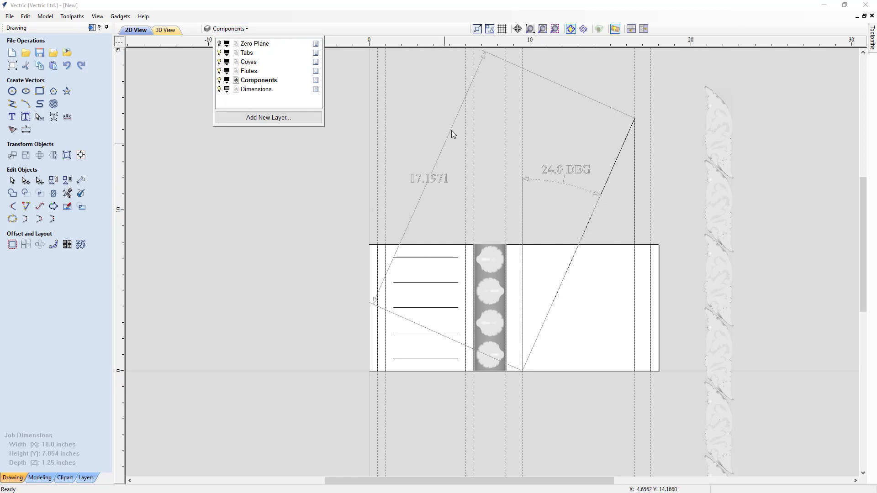
{"action": "left_click", "coordinate": [220, 90]}
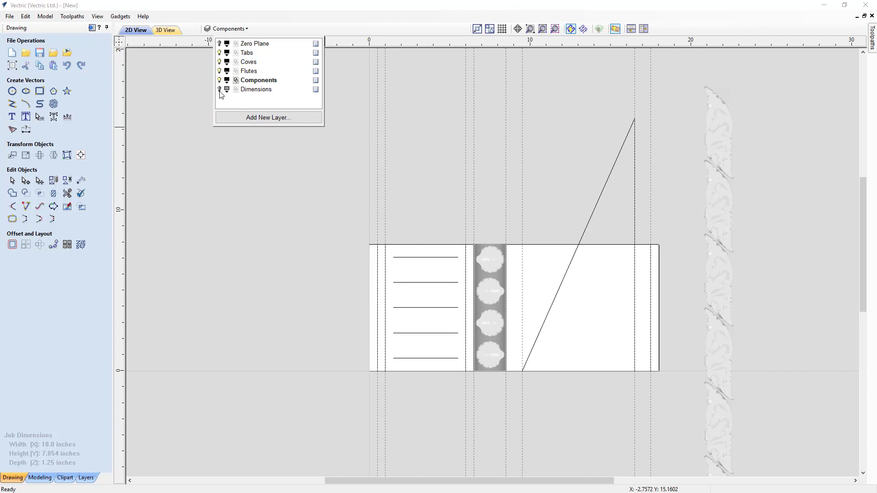
{"action": "left_click", "coordinate": [220, 90]}
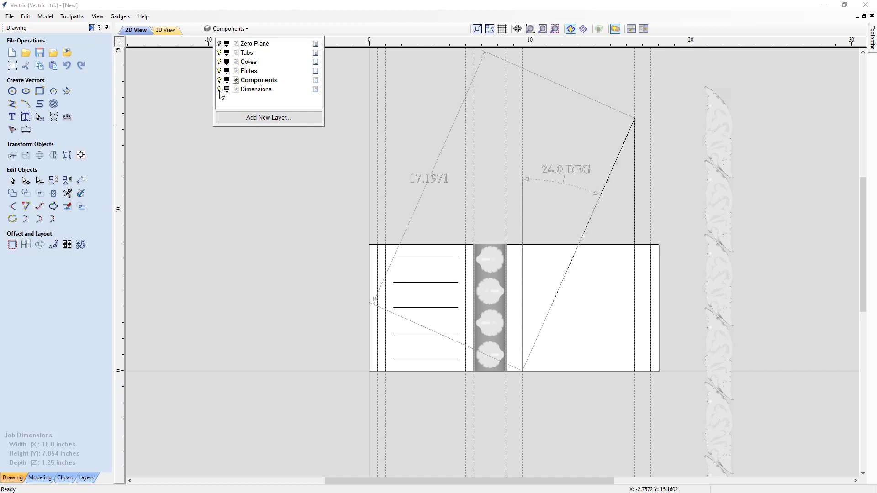
{"action": "left_click", "coordinate": [221, 178]}
Resize the vertical flourish strip to a height of 17.1971 inches with X and Y linked and Auto Scale Z on
{"action": "left_click", "coordinate": [718, 230]}
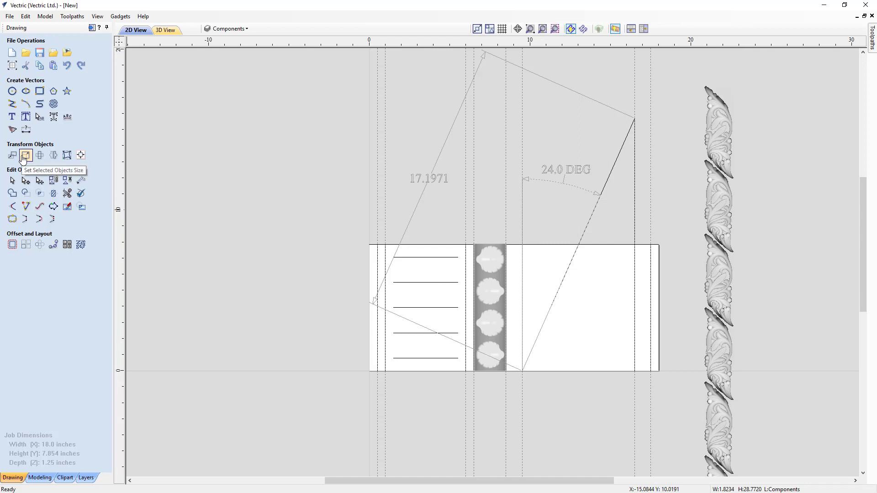
{"action": "left_click", "coordinate": [23, 158]}
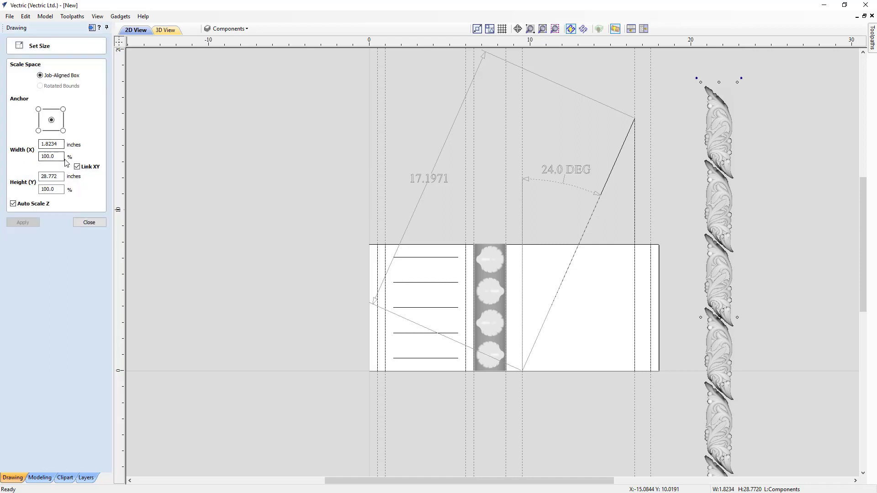
{"action": "left_click_drag", "start_coordinate": [60, 174], "coordinate": [32, 175]}
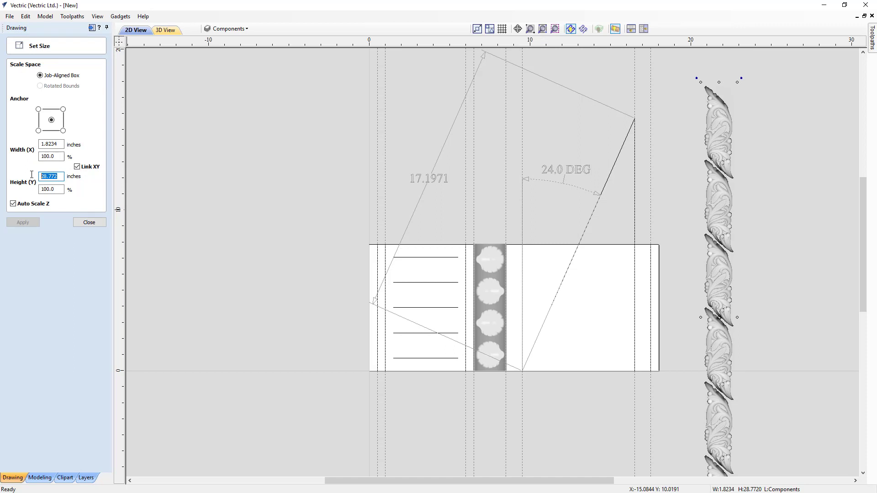
{"action": "type", "text": "17."}
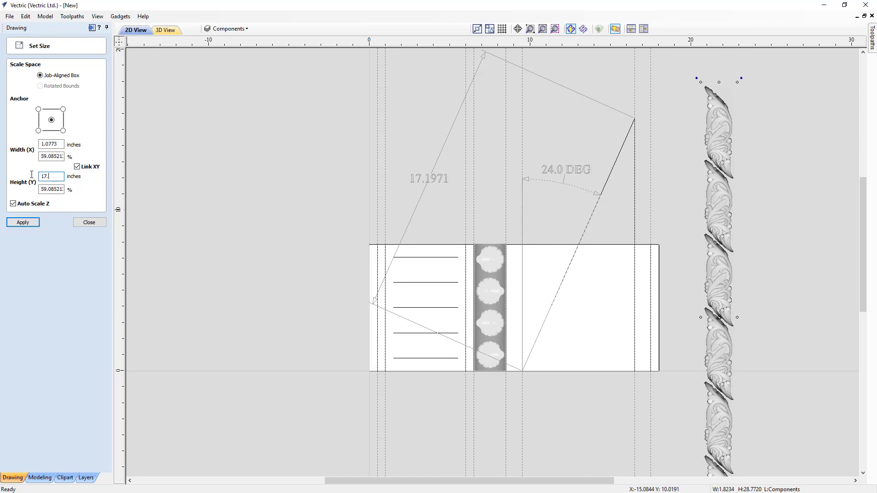
{"action": "type", "text": "1971"}
{"action": "left_click", "coordinate": [24, 224]}
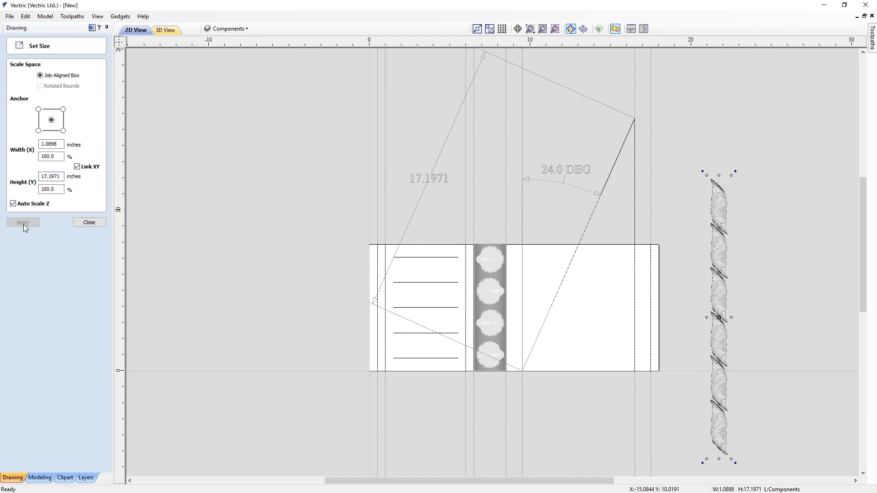
{"action": "left_click", "coordinate": [89, 224]}
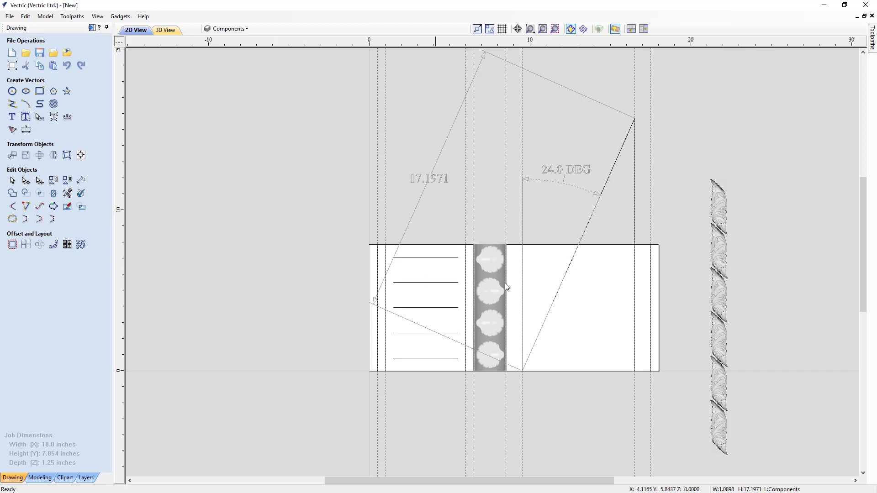
Rotate the flourish strip 24 degrees clockwise about its own centre, using relative rotation
{"action": "left_click", "coordinate": [40, 156]}
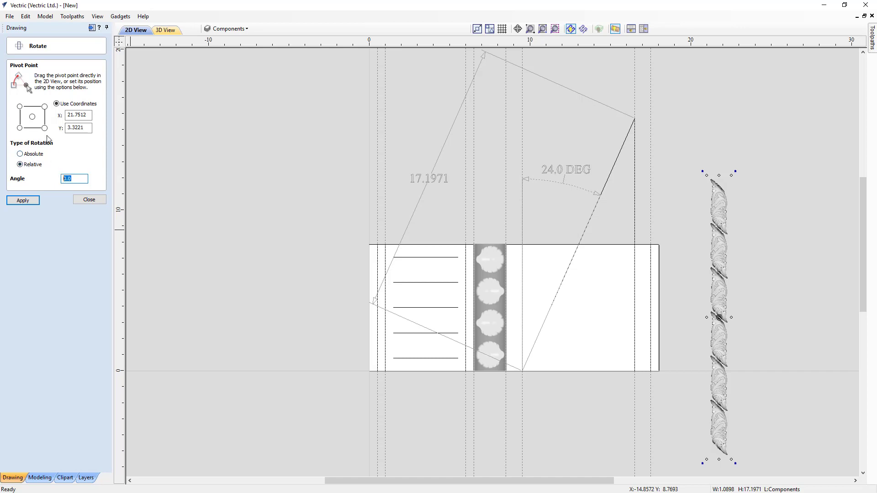
{"action": "left_click", "coordinate": [33, 117]}
{"action": "left_click", "coordinate": [30, 201]}
{"action": "left_click", "coordinate": [89, 200]}
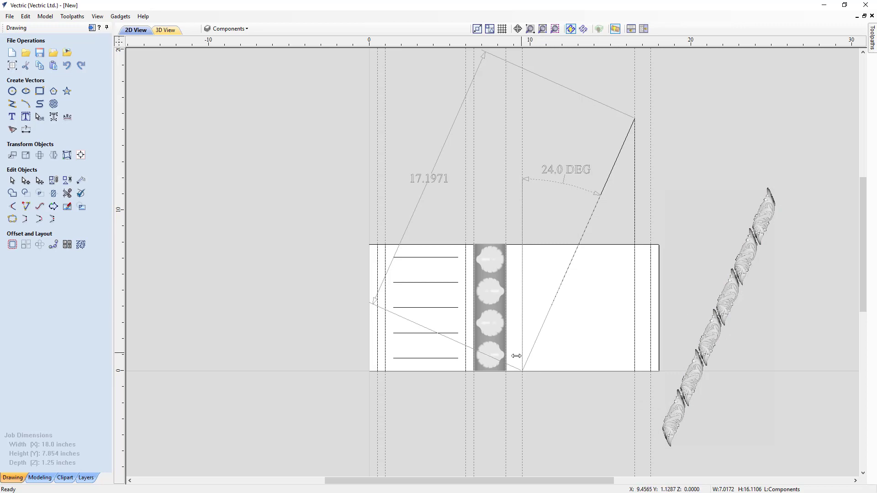
Move the angled strip's centre onto the diagonal line at X 13.0, Y 7.854, and show the 2D and 3D views together
{"action": "left_click", "coordinate": [720, 323]}
{"action": "left_click_drag", "start_coordinate": [721, 322], "coordinate": [578, 247]}
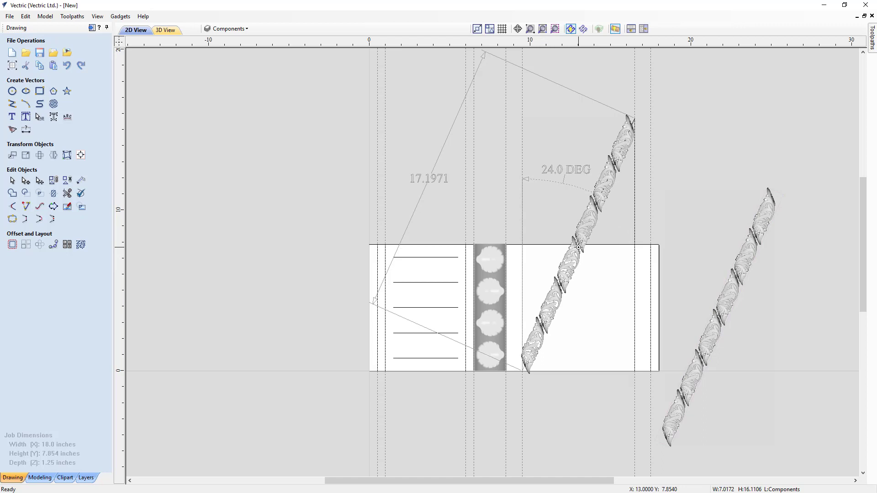
{"action": "left_click_drag", "start_coordinate": [578, 247], "coordinate": [578, 247]}
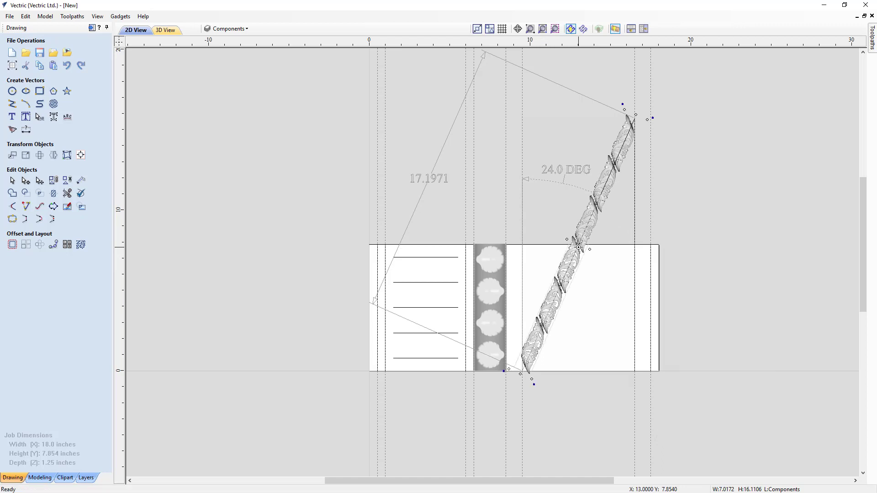
{"action": "left_click", "coordinate": [631, 29]}
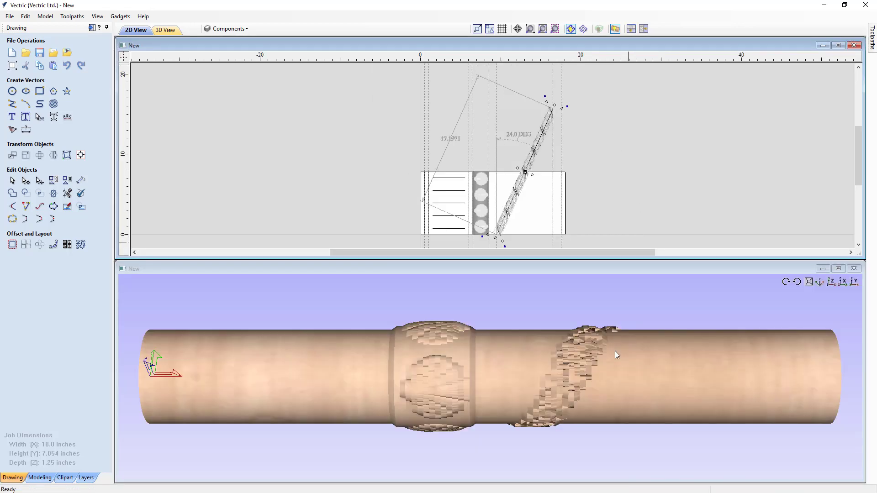
Insert a new component level above Wrapped Components and name it "Sprial Component"
{"action": "left_click_drag", "start_coordinate": [599, 357], "coordinate": [497, 377]}
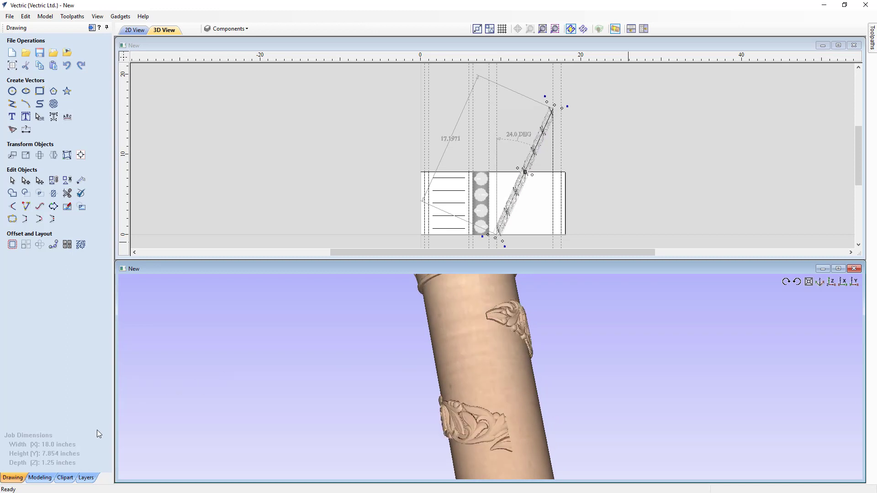
{"action": "left_click", "coordinate": [40, 477]}
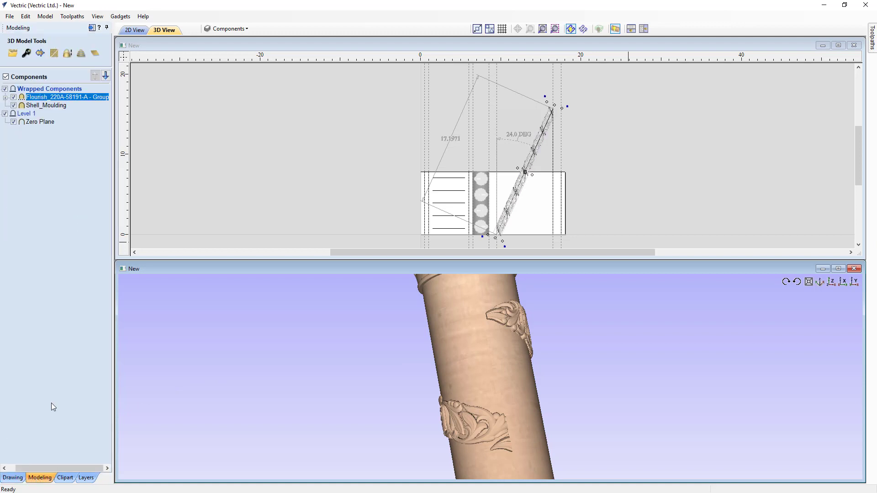
{"action": "right_click", "coordinate": [48, 88]}
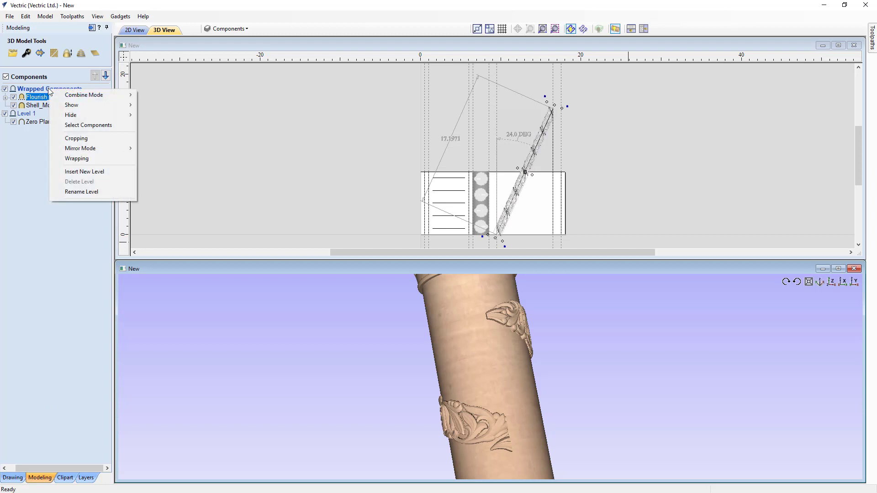
{"action": "left_click", "coordinate": [75, 174]}
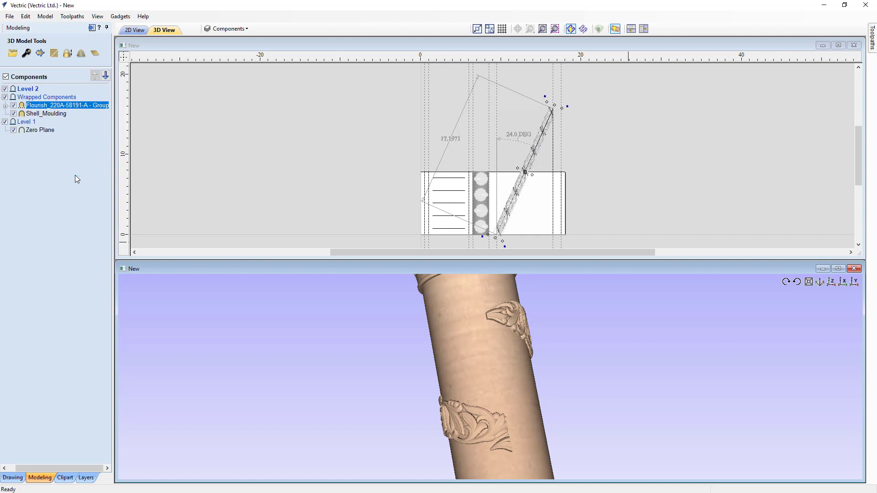
{"action": "double_click", "coordinate": [28, 89]}
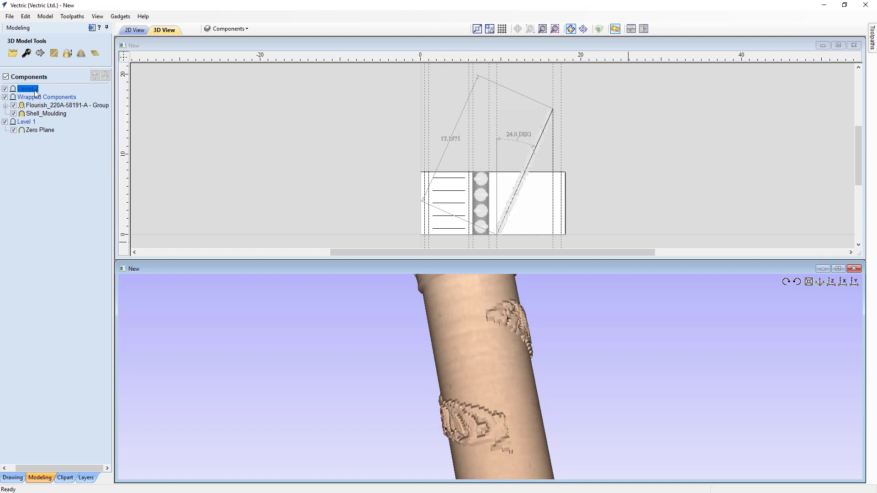
{"action": "right_click", "coordinate": [36, 92]}
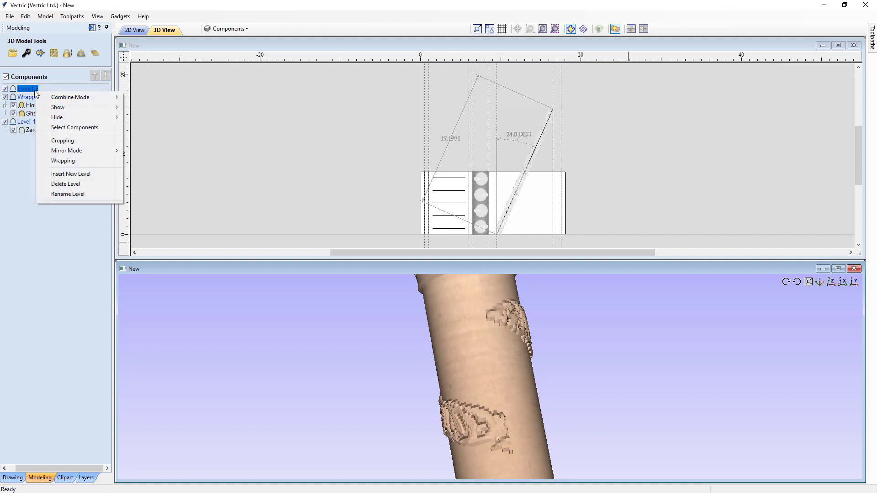
{"action": "left_click", "coordinate": [67, 194]}
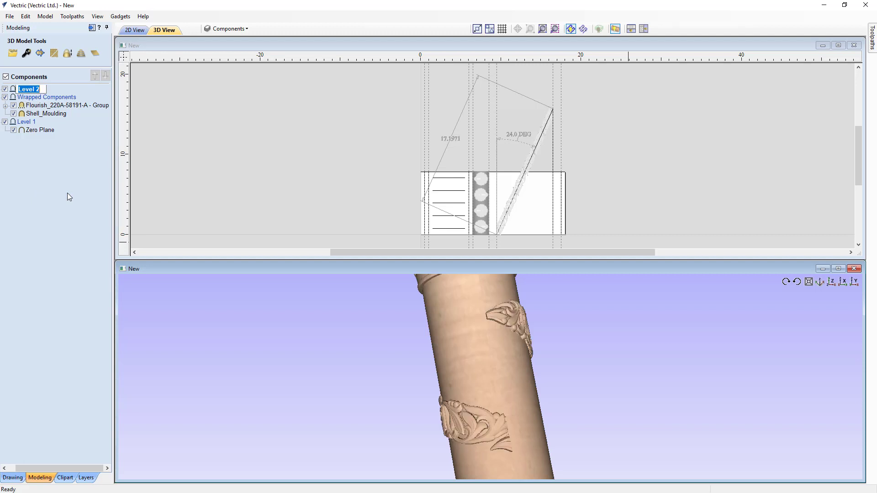
{"action": "type", "text": "Sprial Component"}
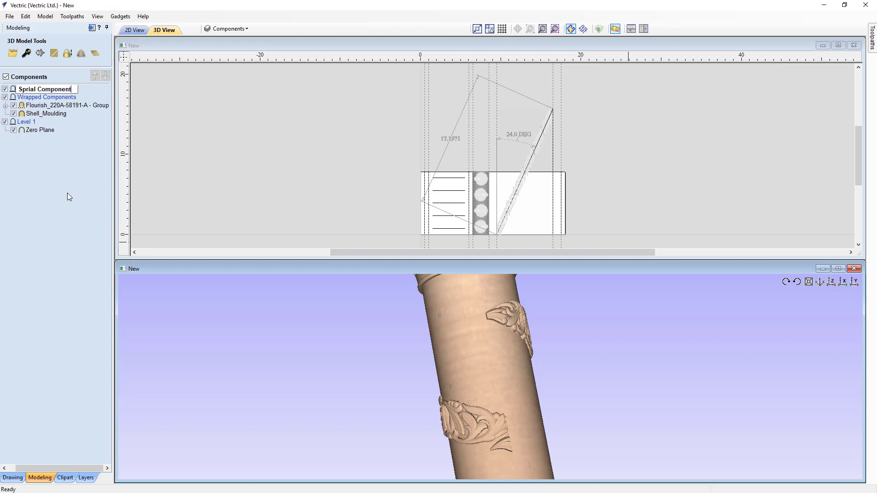
{"action": "key", "text": "Return"}
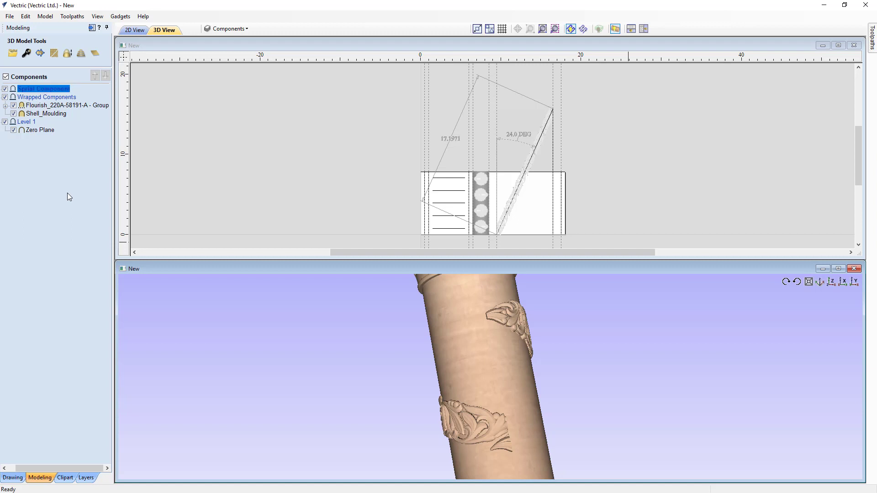
Move the flourish group into the Sprial Component level, turn on that level's wrapping, and inspect the spiral around the column
{"action": "left_click", "coordinate": [44, 106]}
{"action": "left_click_drag", "start_coordinate": [41, 110], "coordinate": [38, 93]}
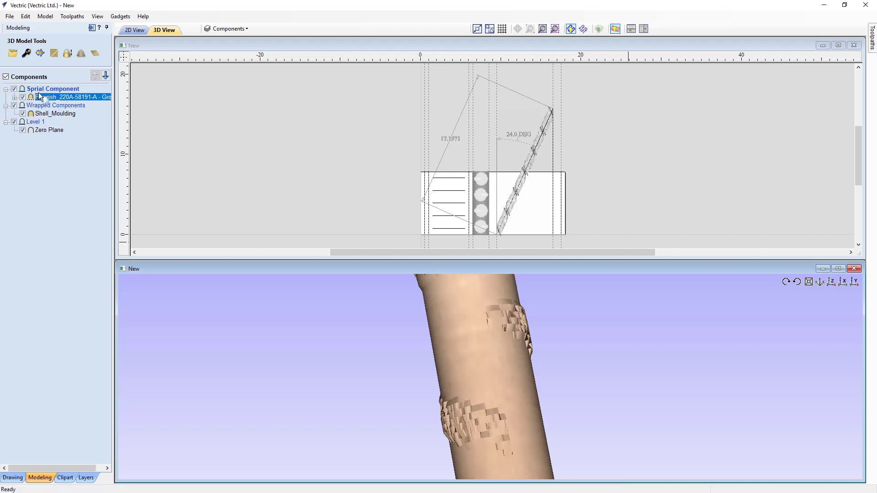
{"action": "right_click", "coordinate": [42, 87]}
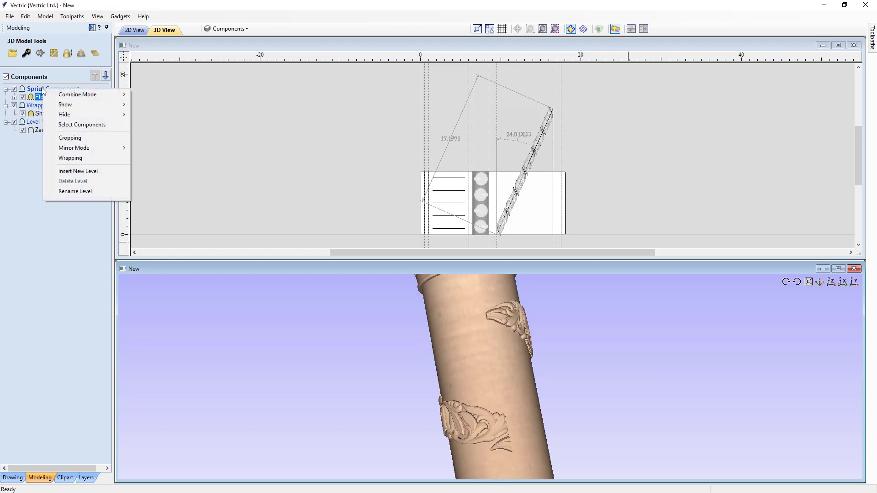
{"action": "left_click", "coordinate": [62, 158]}
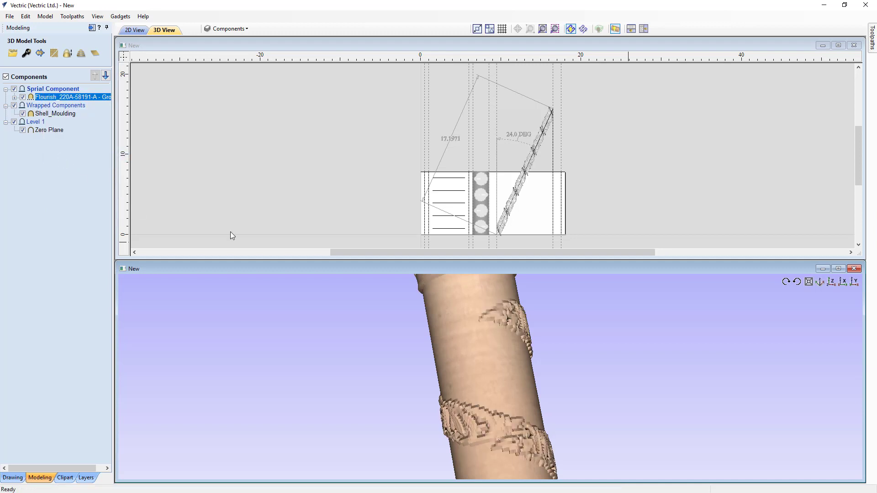
{"action": "left_click_drag", "start_coordinate": [502, 363], "coordinate": [377, 385]}
{"action": "scroll", "coordinate": [482, 376], "scroll_direction": "down", "scroll_amount": 3}
{"action": "left_click_drag", "start_coordinate": [484, 380], "coordinate": [551, 382]}
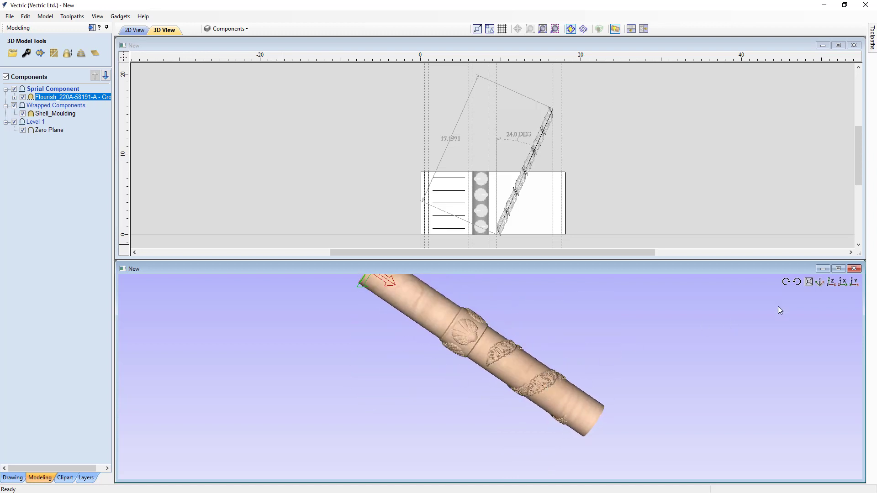
{"action": "left_click", "coordinate": [831, 282]}
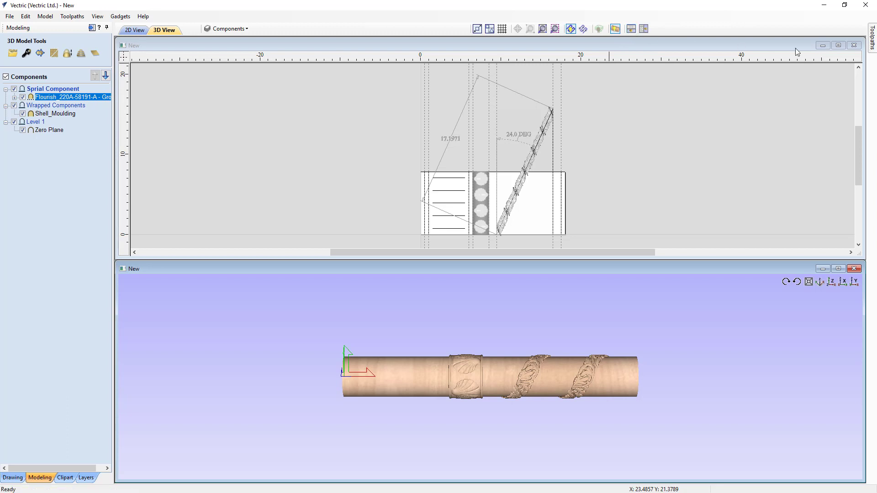
Compare the maximised 2D layout of the flourish strip with the wrapped and flat 3D views of the model
{"action": "left_click", "coordinate": [838, 45]}
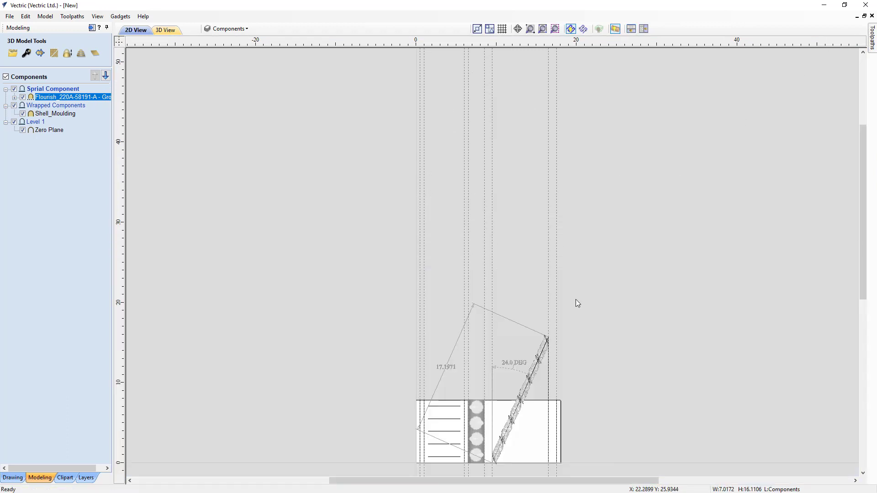
{"action": "key", "text": "F6"}
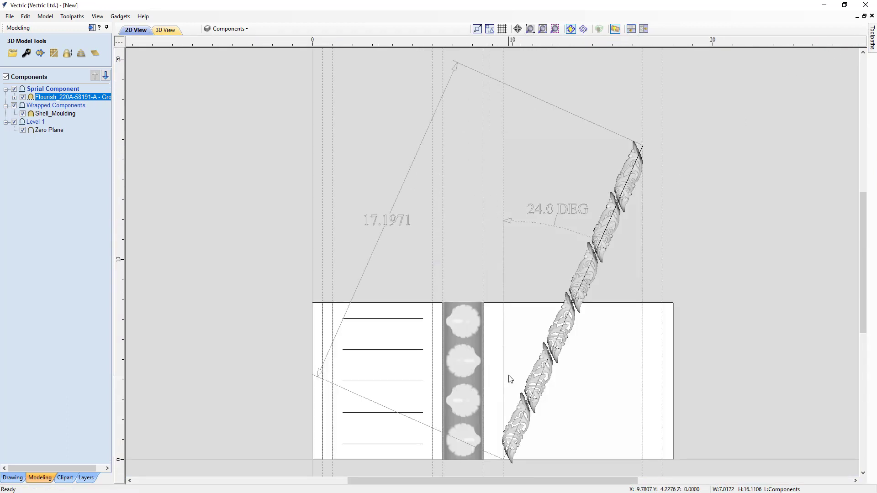
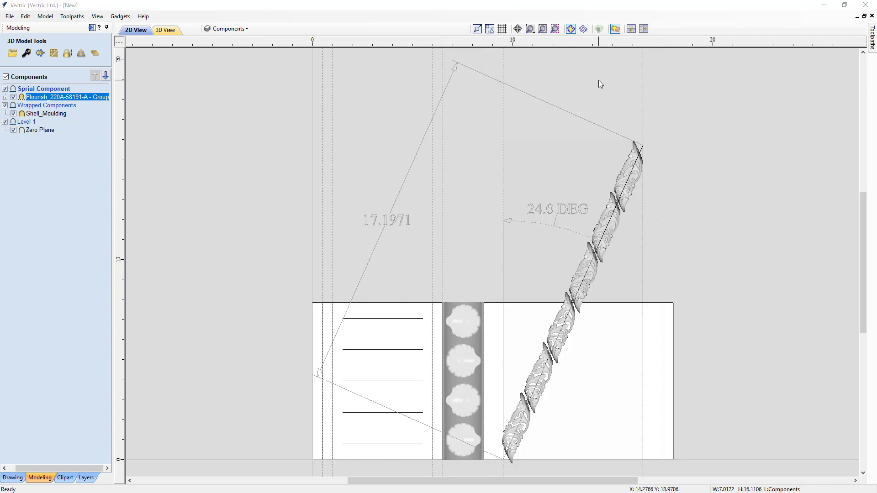
{"action": "left_click", "coordinate": [167, 32]}
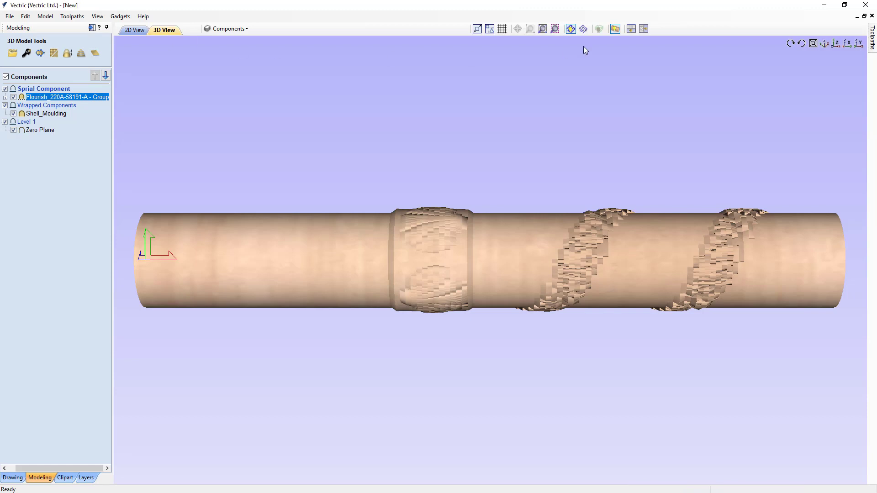
{"action": "left_click", "coordinate": [615, 29]}
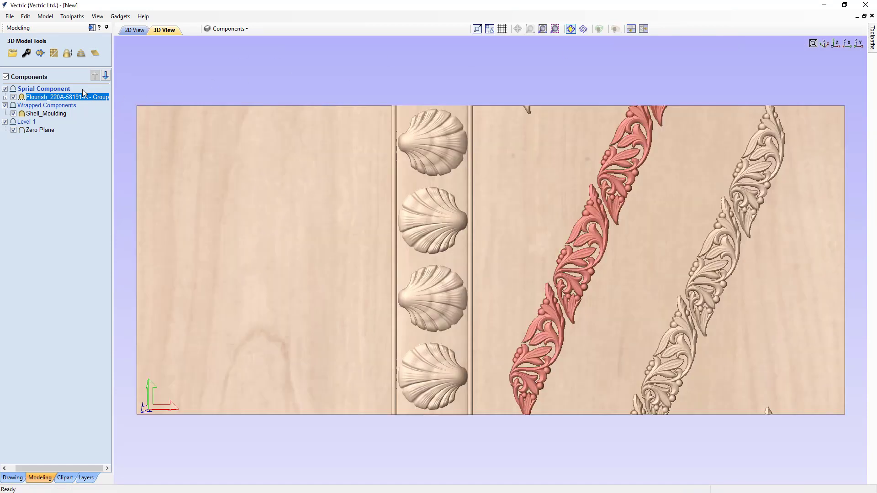
Turn off the Sprial Component level's wrapping to compare the flat and cylindrical 3D views, and turn it on again
{"action": "right_click", "coordinate": [65, 90]}
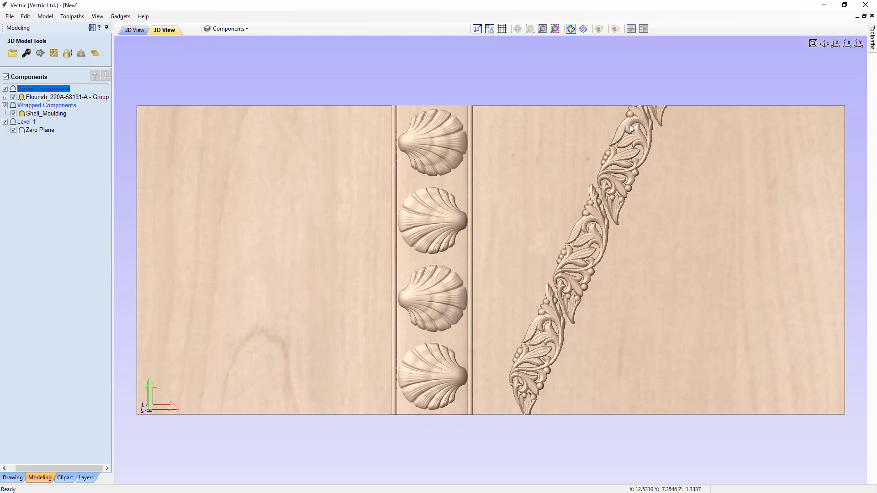
{"action": "left_click", "coordinate": [619, 32]}
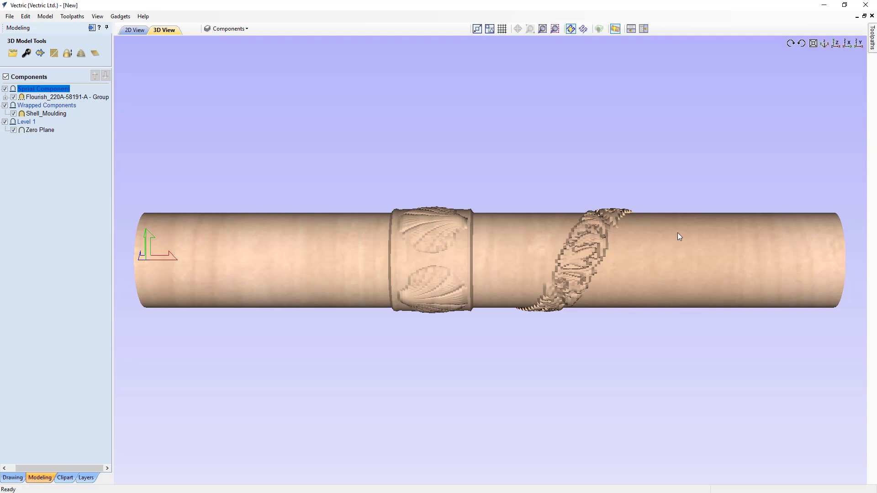
{"action": "left_click_drag", "start_coordinate": [678, 236], "coordinate": [429, 281]}
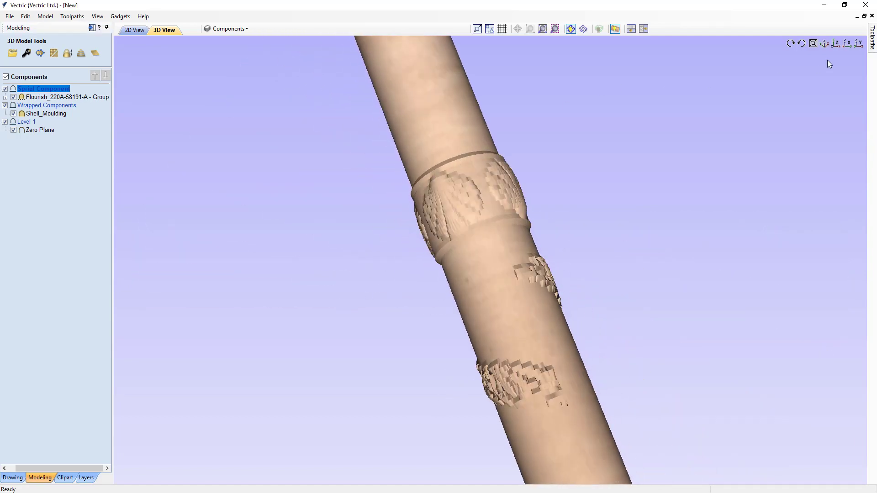
{"action": "left_click", "coordinate": [833, 42]}
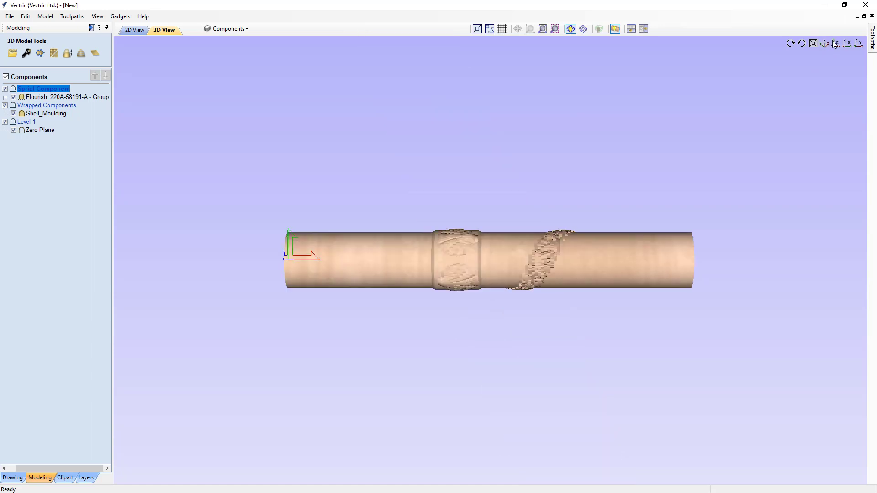
{"action": "left_click", "coordinate": [614, 29]}
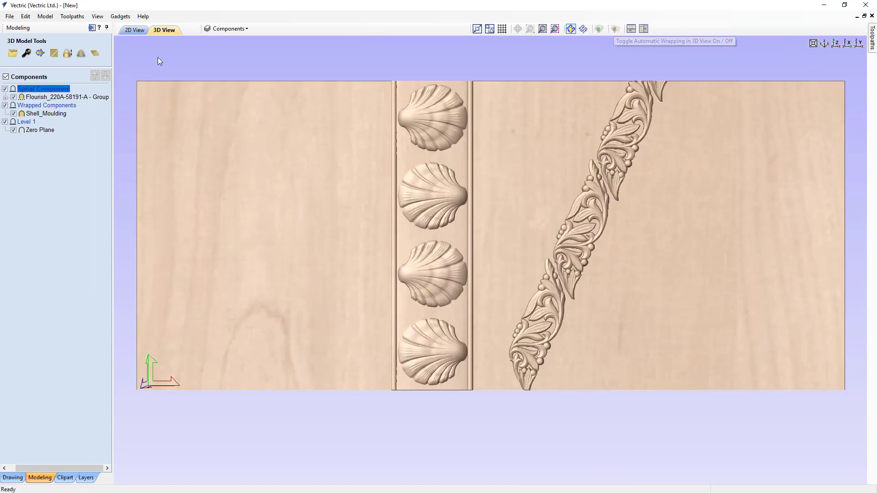
{"action": "right_click", "coordinate": [47, 93]}
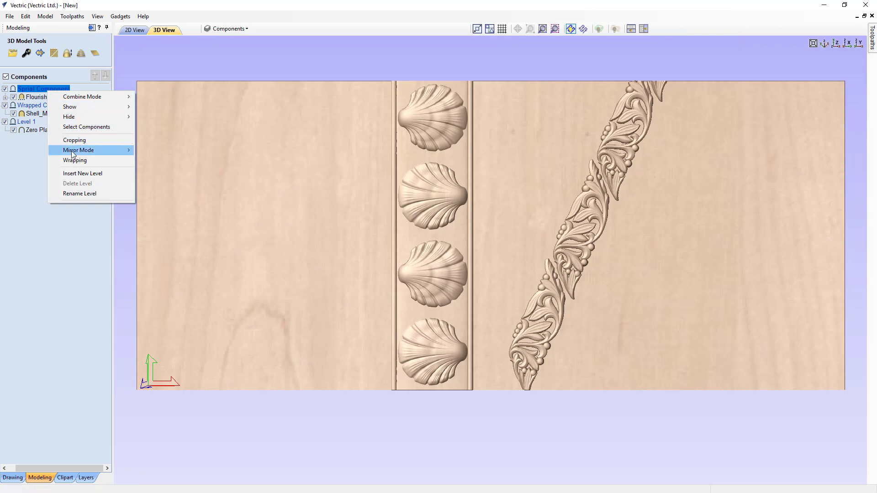
{"action": "left_click", "coordinate": [72, 159]}
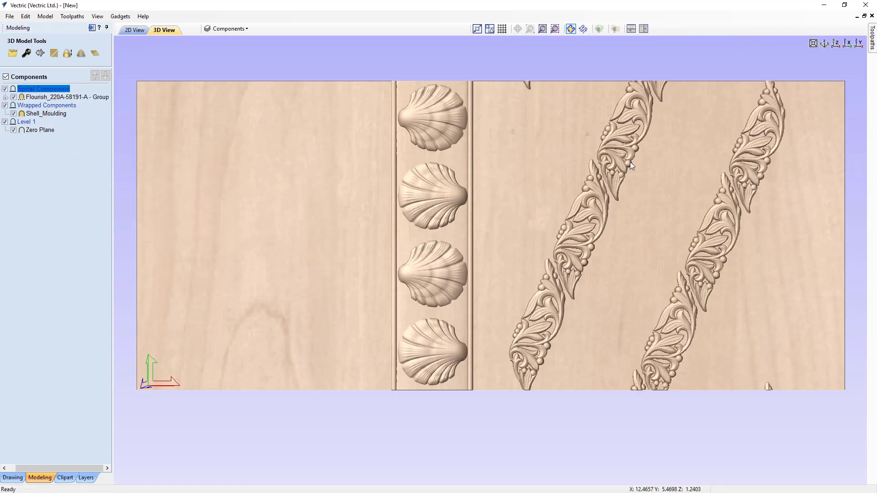
{"action": "left_click", "coordinate": [614, 29]}
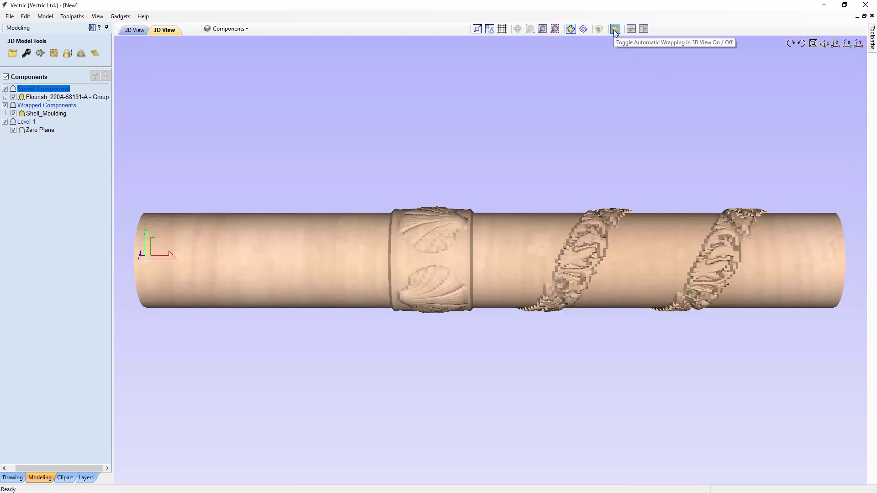
Add the Circular_0.5 tab from the 3D Tabs clipart to the 2D layout, just above the lowest flute line
{"action": "left_click", "coordinate": [133, 31]}
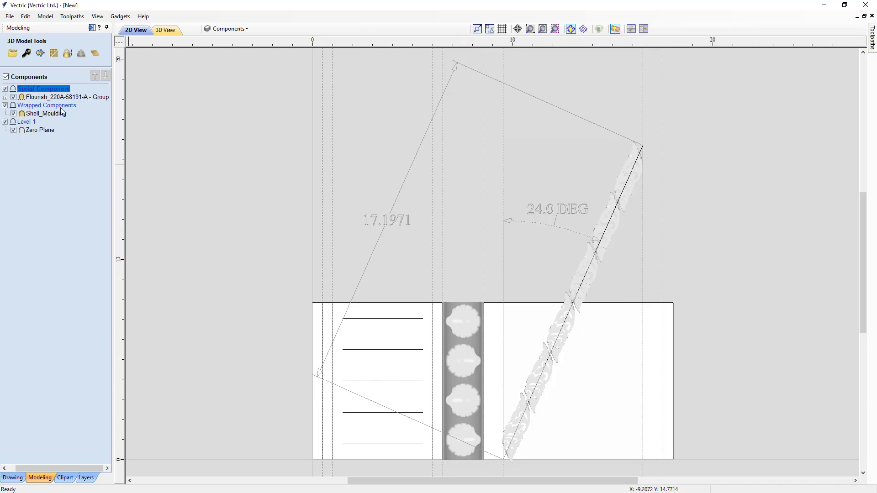
{"action": "left_click", "coordinate": [60, 185]}
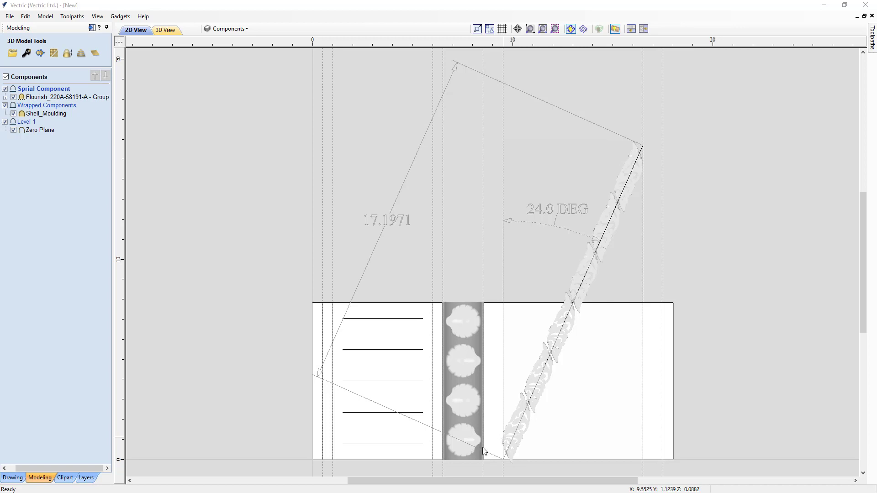
{"action": "left_click", "coordinate": [65, 478]}
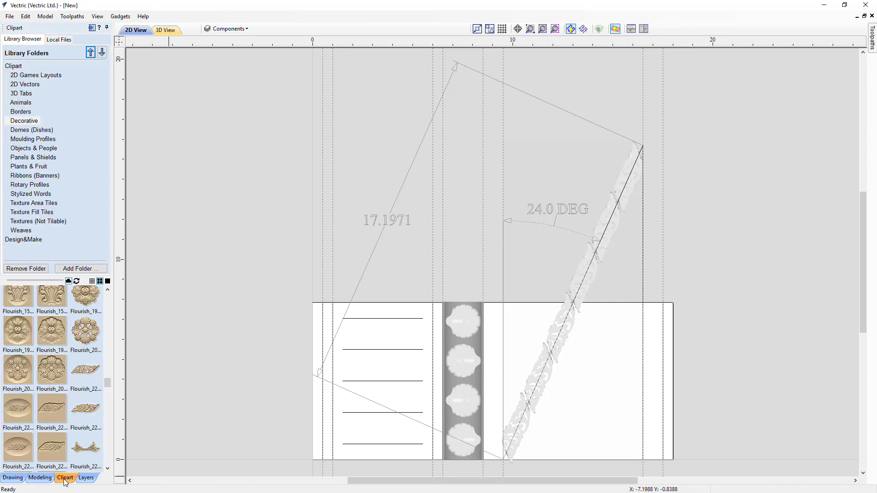
{"action": "left_click", "coordinate": [23, 94]}
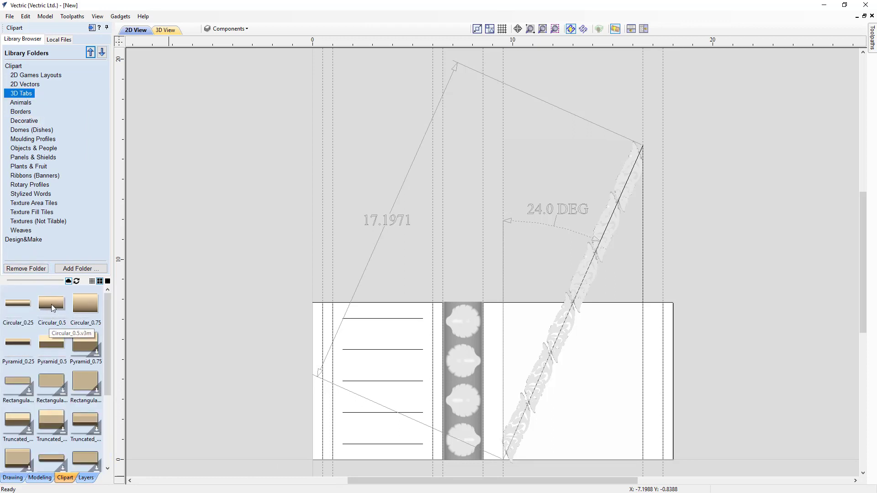
{"action": "left_click_drag", "start_coordinate": [52, 309], "coordinate": [387, 433]}
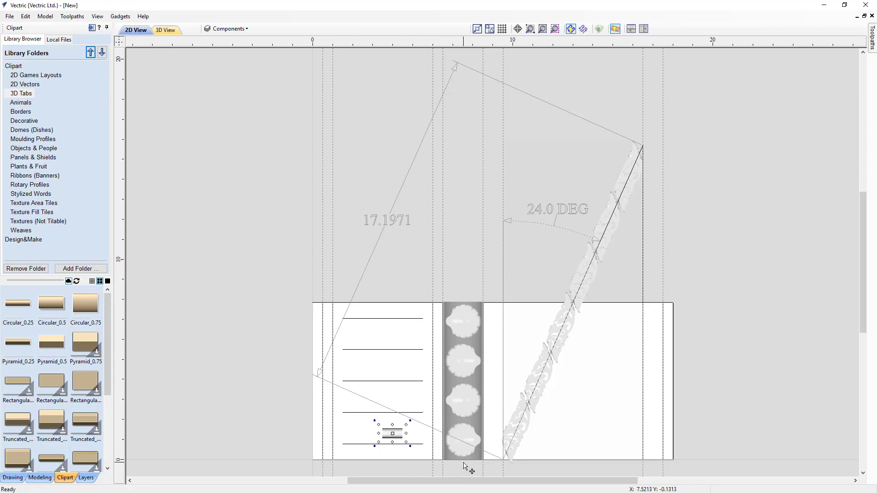
Move the circular tab to the flourish strip's lower end, centred at about X 9.5, Y 0.9, and rotate it 45 degrees
{"action": "scroll", "coordinate": [464, 466], "scroll_direction": "up", "scroll_amount": 1}
{"action": "scroll", "coordinate": [442, 467], "scroll_direction": "up", "scroll_amount": 1}
{"action": "scroll", "coordinate": [411, 456], "scroll_direction": "up", "scroll_amount": 1}
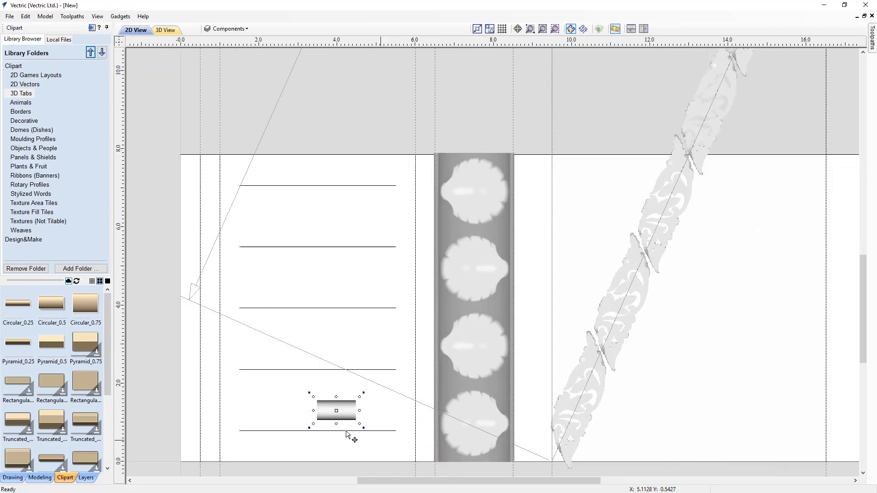
{"action": "left_click_drag", "start_coordinate": [336, 411], "coordinate": [555, 425]}
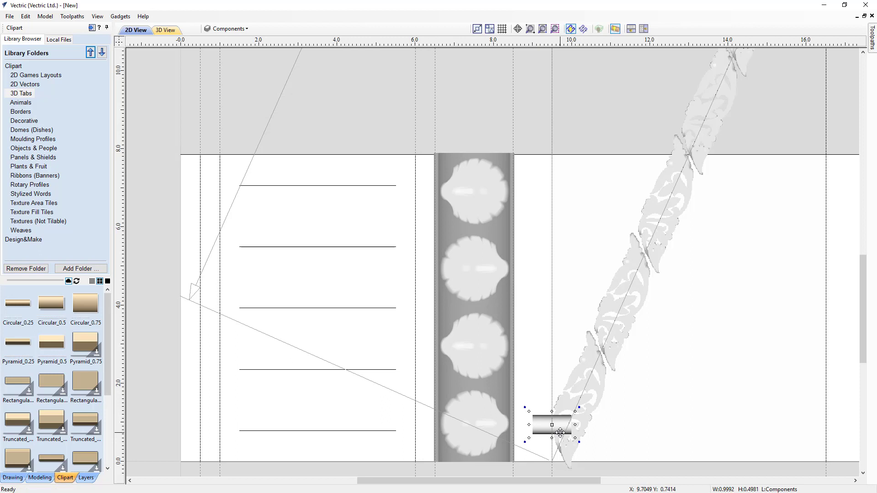
{"action": "key", "text": "4"}
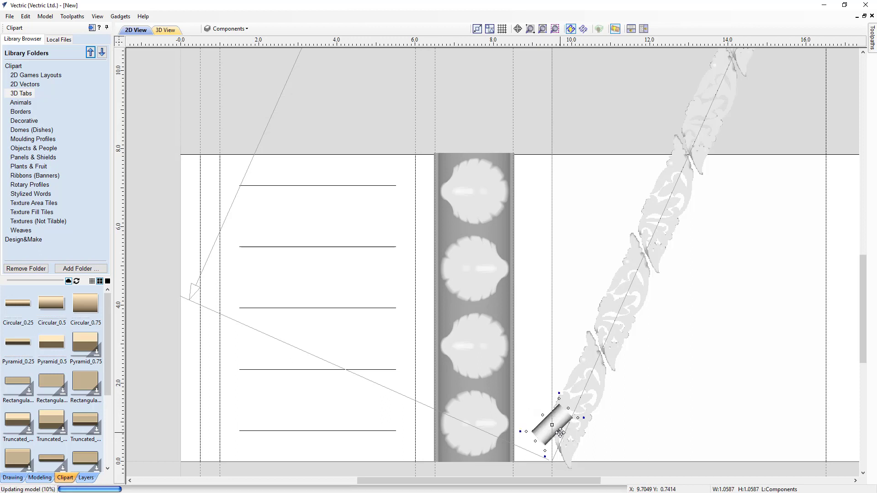
Rotate the circular tab another 45 degrees to stand vertical and move its lower-edge midpoint to X 9.5, Y 0
{"action": "key", "text": "4"}
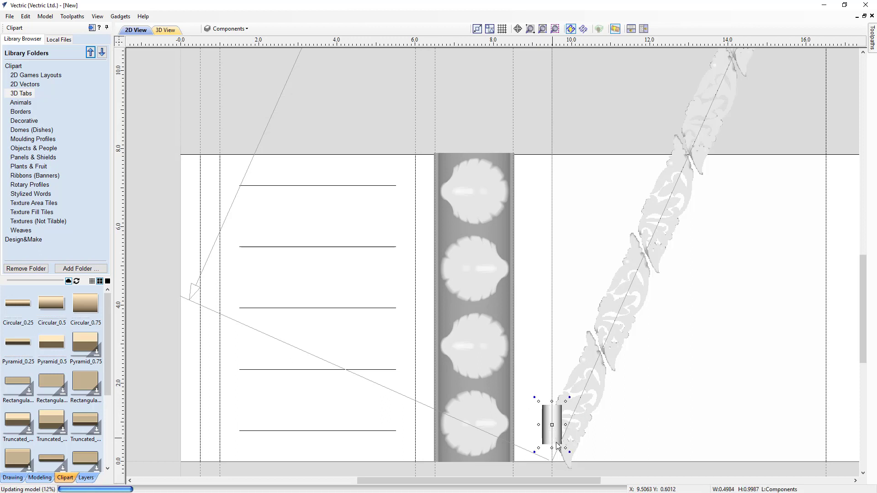
{"action": "scroll", "coordinate": [562, 463], "scroll_direction": "up", "scroll_amount": 3}
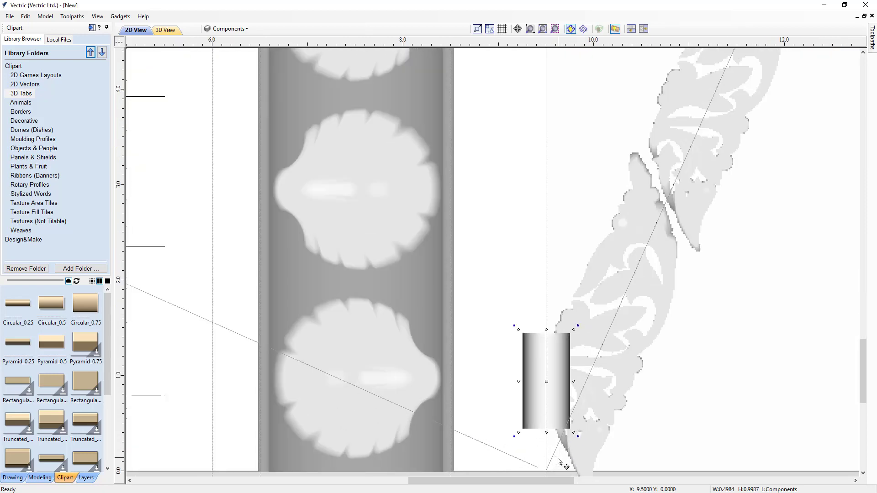
{"action": "left_click_drag", "start_coordinate": [863, 371], "coordinate": [863, 381]}
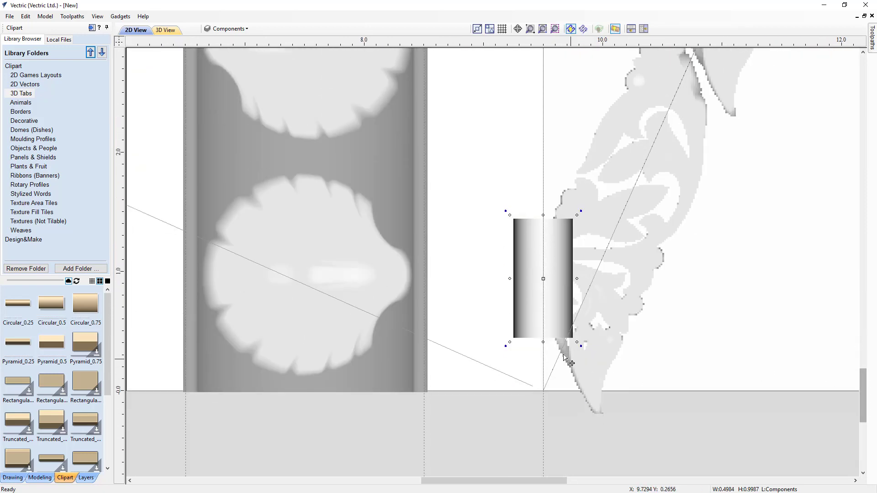
{"action": "left_click_drag", "start_coordinate": [543, 338], "coordinate": [540, 388]}
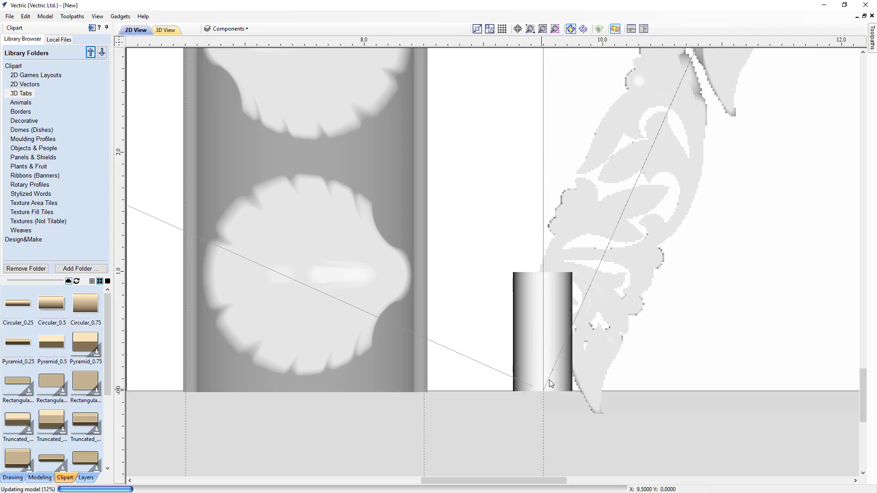
Stretch the circular tab up to the job's upper edge, about 7.83 inches high, and inspect it in tiled 2D and 3D views
{"action": "scroll", "coordinate": [551, 354], "scroll_direction": "down", "scroll_amount": 5}
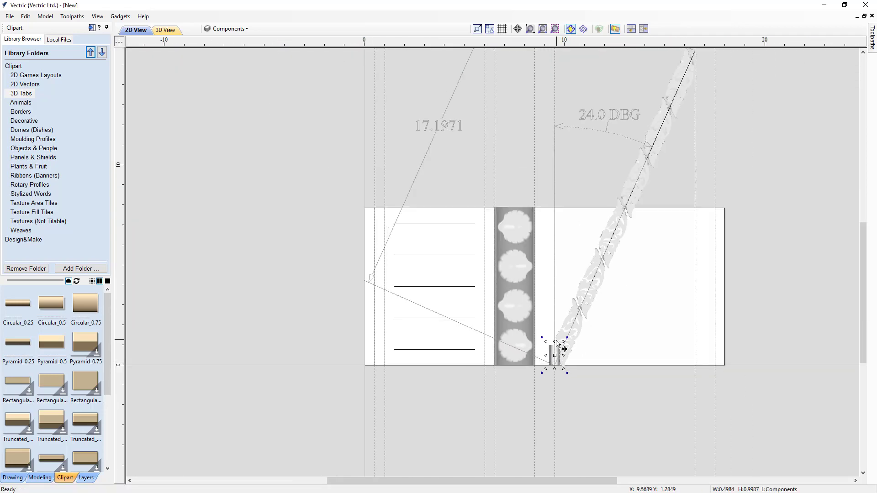
{"action": "left_click_drag", "start_coordinate": [554, 341], "coordinate": [551, 210]}
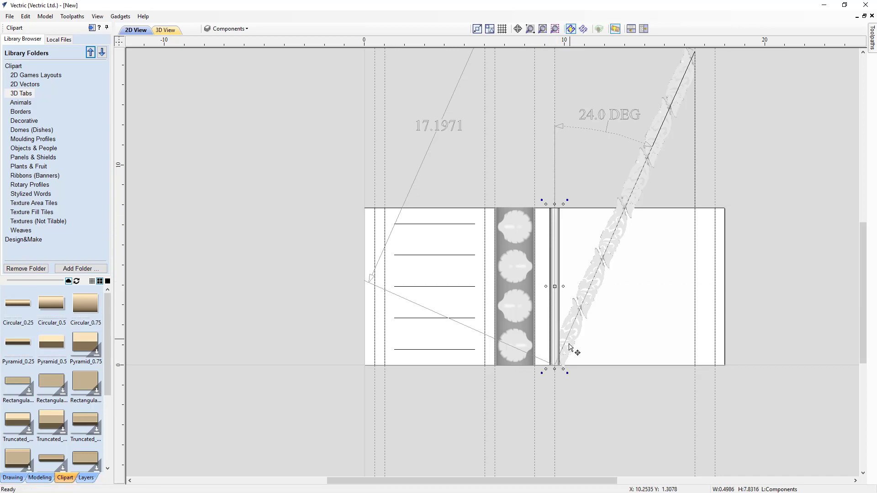
{"action": "scroll", "coordinate": [568, 350], "scroll_direction": "up", "scroll_amount": 3}
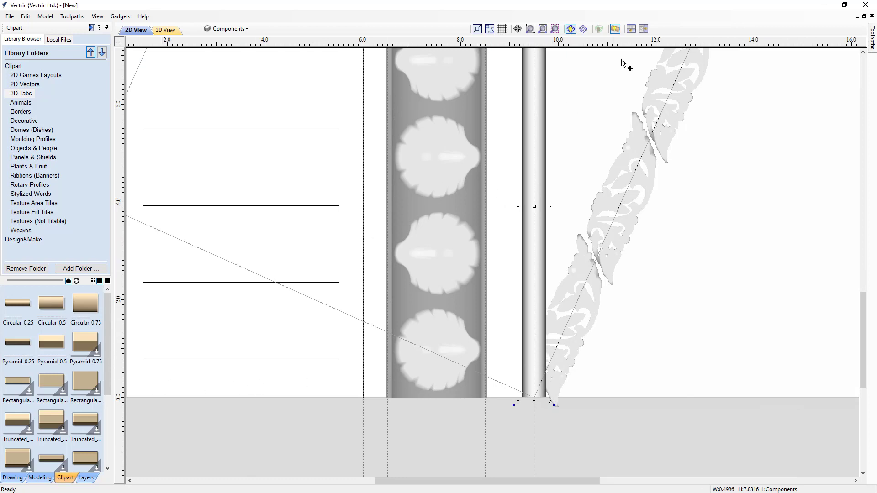
{"action": "left_click", "coordinate": [632, 29]}
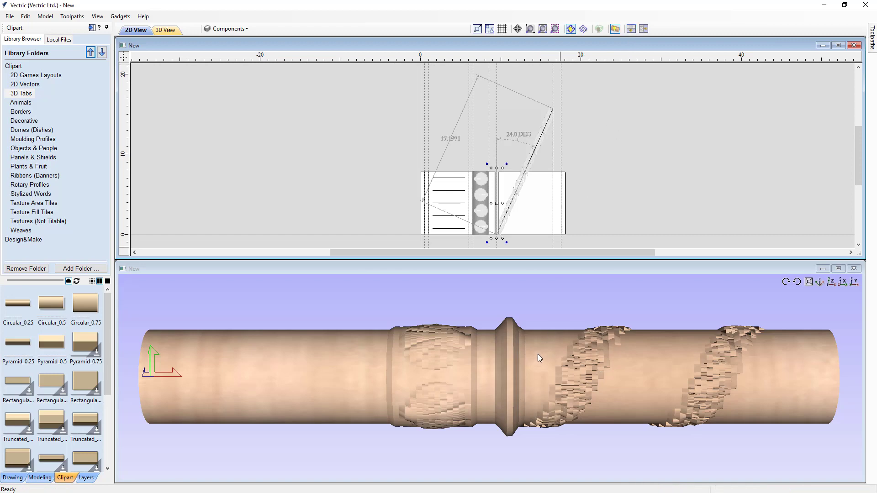
{"action": "mouse_move", "coordinate": [486, 459]}
{"action": "left_mouse_down"}
{"action": "mouse_move", "coordinate": [514, 391]}
{"action": "mouse_move", "coordinate": [618, 346]}
{"action": "mouse_move", "coordinate": [723, 359]}
{"action": "mouse_move", "coordinate": [783, 333]}
{"action": "mouse_move", "coordinate": [498, 389]}
{"action": "left_mouse_up"}
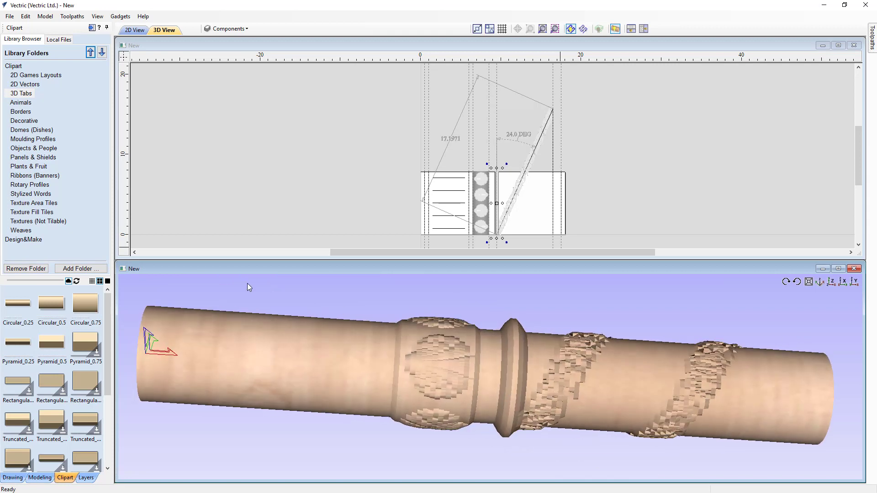
Compare the component heights of Circular_0.5 and Shell_Moulding, and set Circular_0.5's shape height to 0.15 inches
{"action": "left_click", "coordinate": [40, 478]}
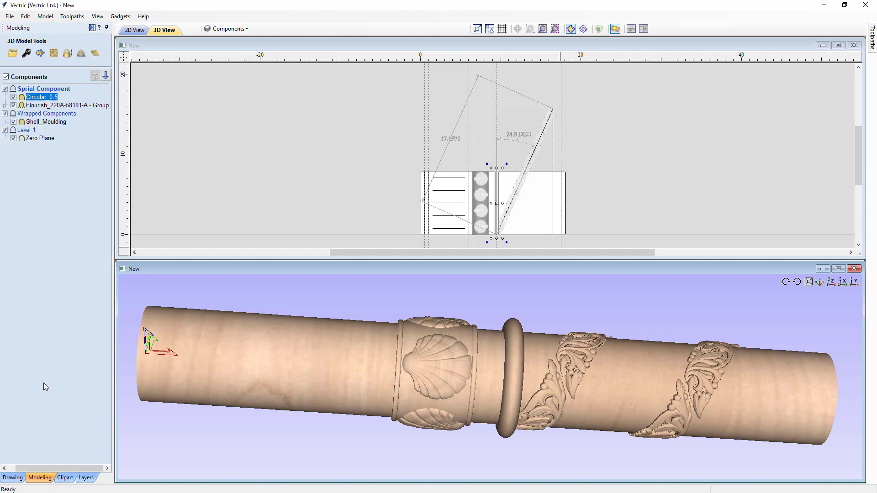
{"action": "left_click", "coordinate": [26, 54]}
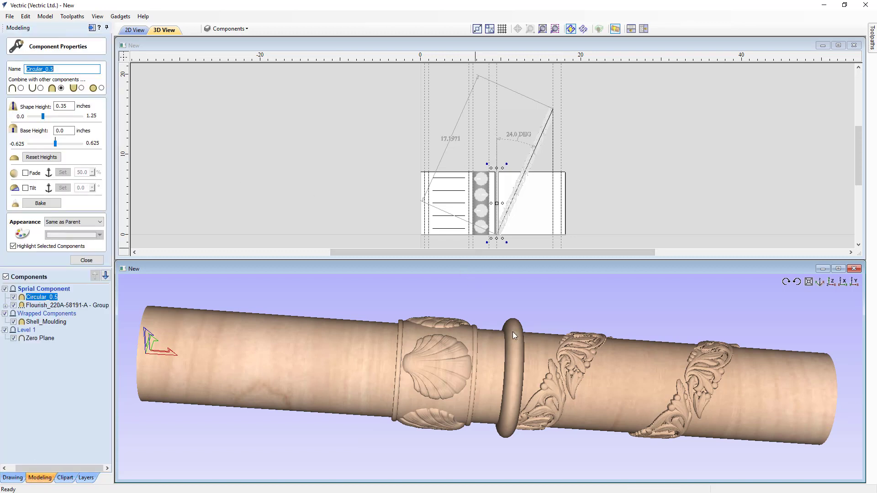
{"action": "left_click", "coordinate": [46, 322]}
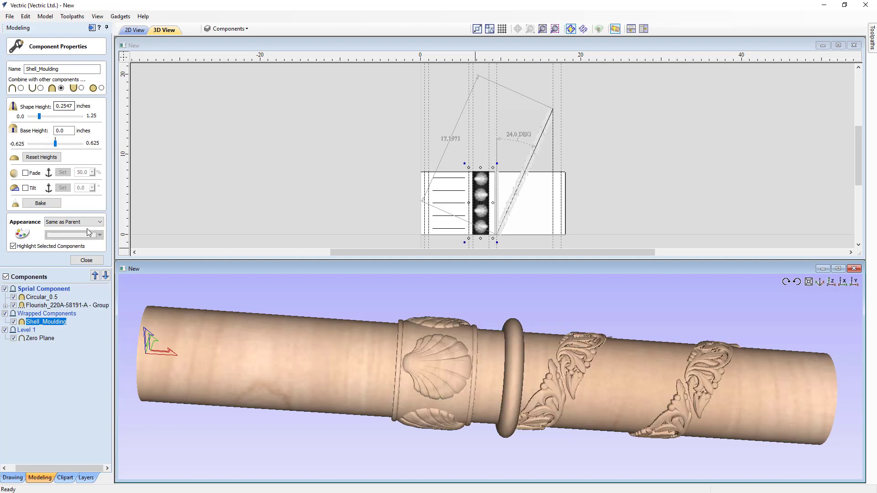
{"action": "left_click", "coordinate": [42, 297]}
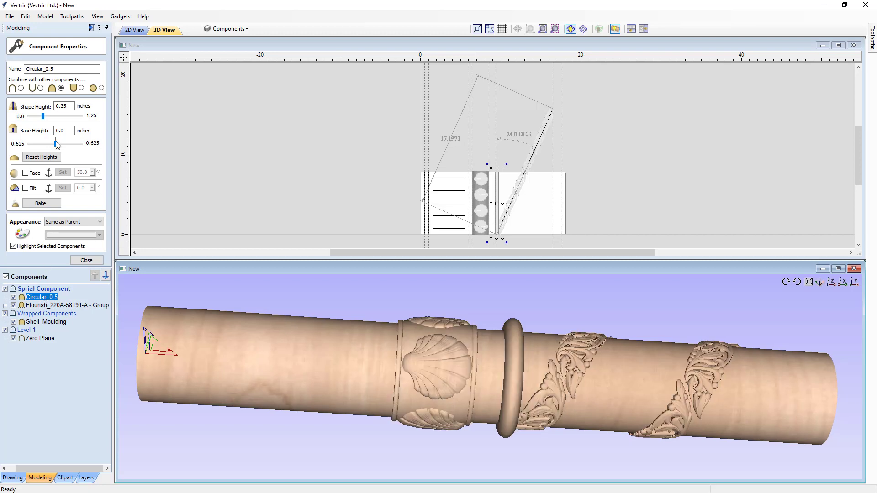
{"action": "left_click", "coordinate": [64, 106]}
{"action": "key", "text": "Return"}
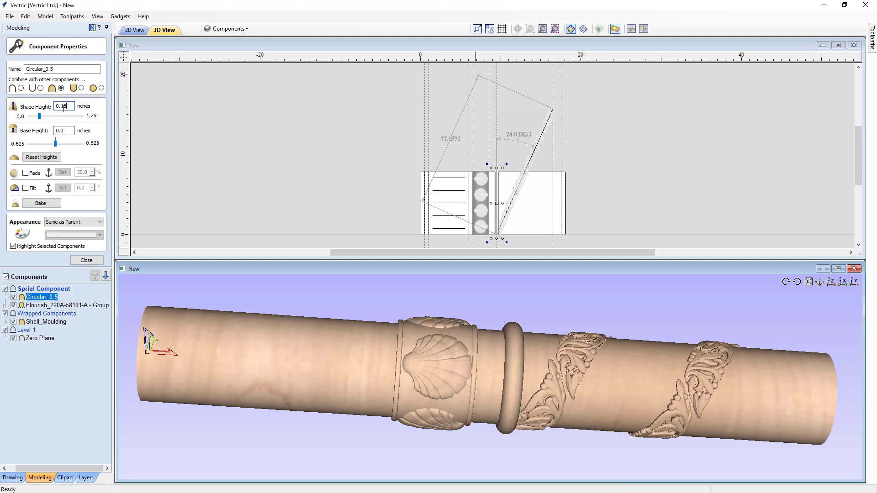
{"action": "key", "text": "Return"}
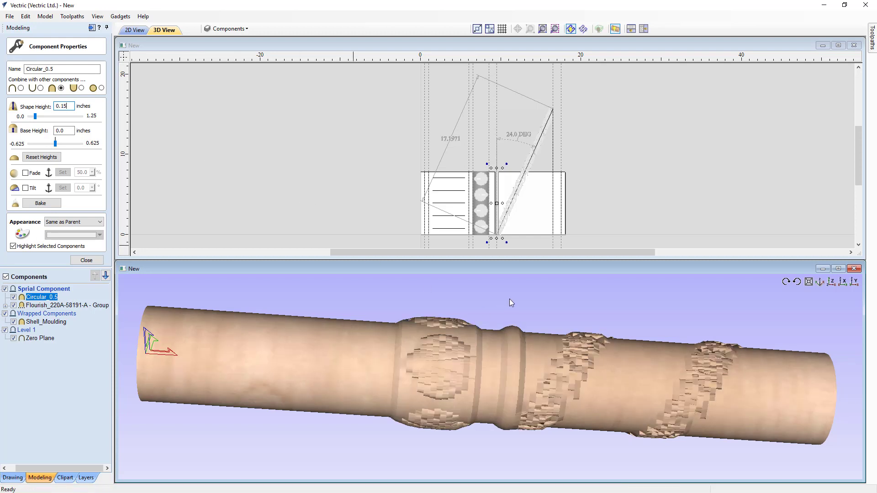
{"action": "left_click_drag", "start_coordinate": [477, 402], "coordinate": [285, 359]}
{"action": "left_click", "coordinate": [83, 261]}
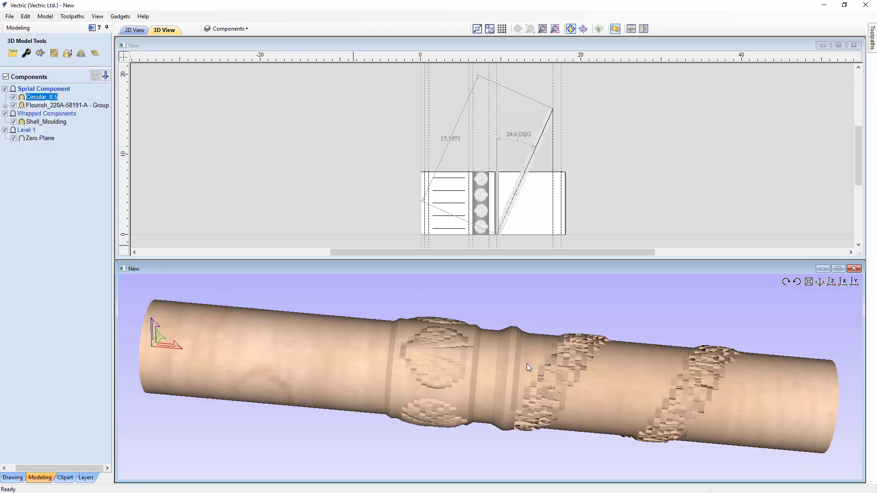
Resize the circular tab to 0.75 inches wide with Link XY and Auto Scale Z off, and check the ring around the column
{"action": "scroll", "coordinate": [499, 203], "scroll_direction": "up", "scroll_amount": 5}
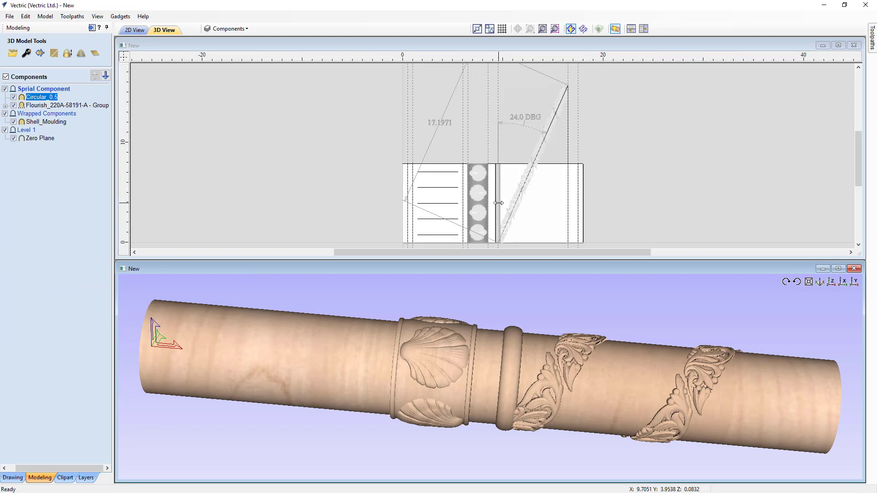
{"action": "scroll", "coordinate": [498, 203], "scroll_direction": "up", "scroll_amount": 2}
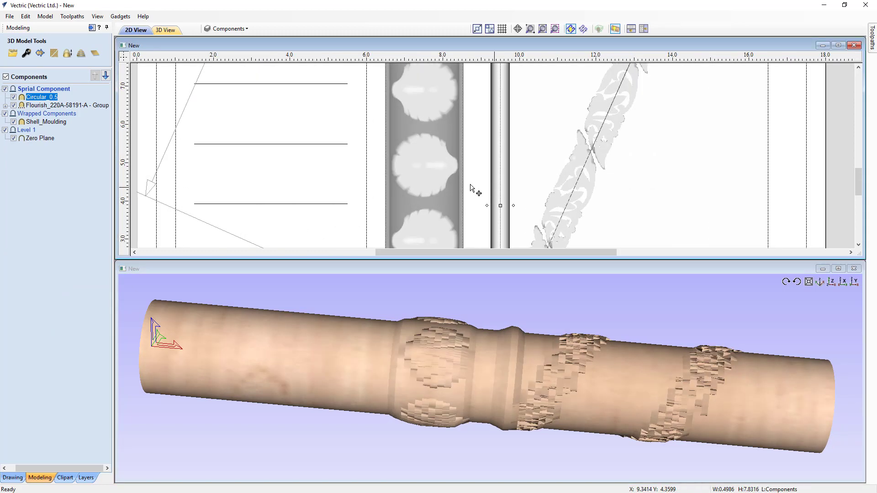
{"action": "left_click", "coordinate": [8, 479]}
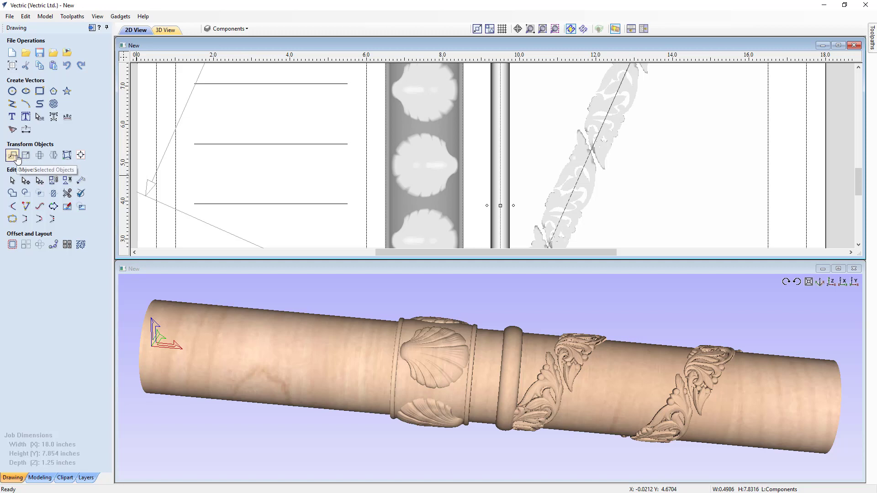
{"action": "left_click", "coordinate": [25, 156]}
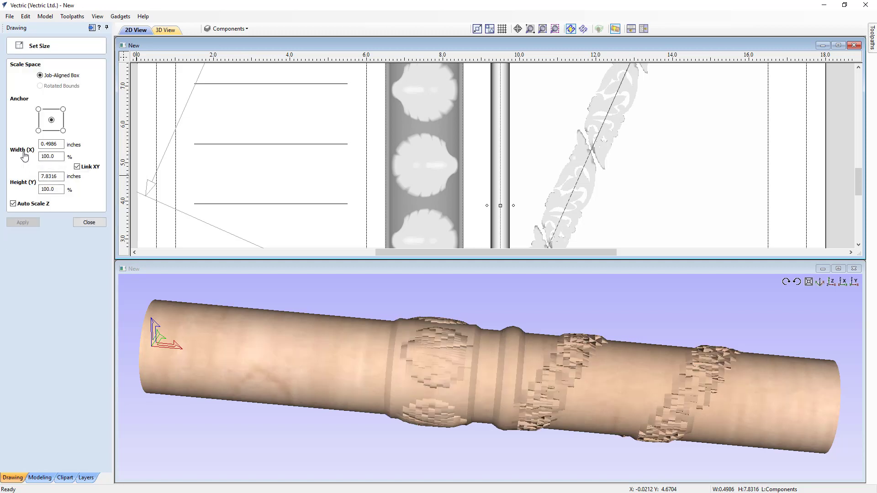
{"action": "left_click", "coordinate": [13, 204]}
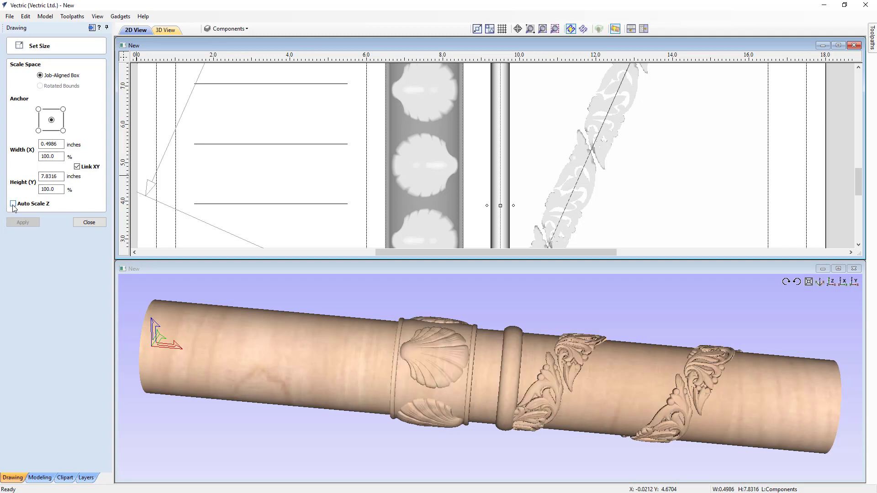
{"action": "left_click", "coordinate": [76, 166]}
{"action": "double_click", "coordinate": [40, 145]}
{"action": "type", "text": ".75"}
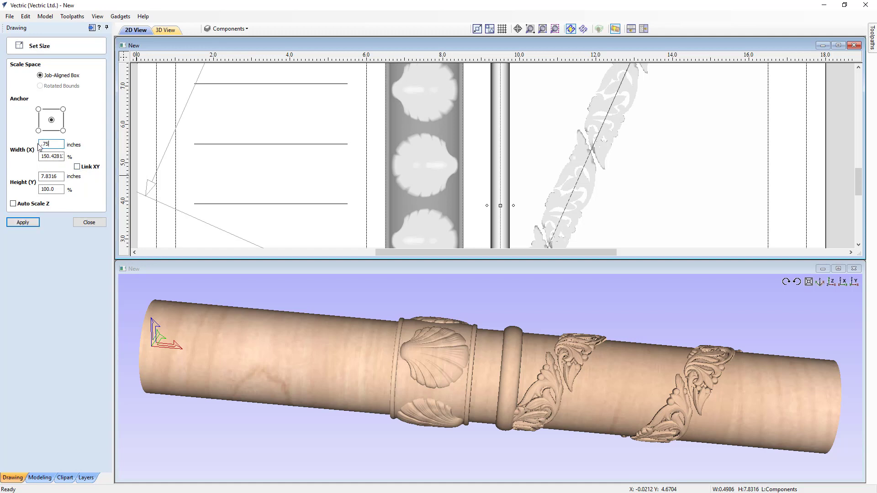
{"action": "left_click", "coordinate": [26, 224]}
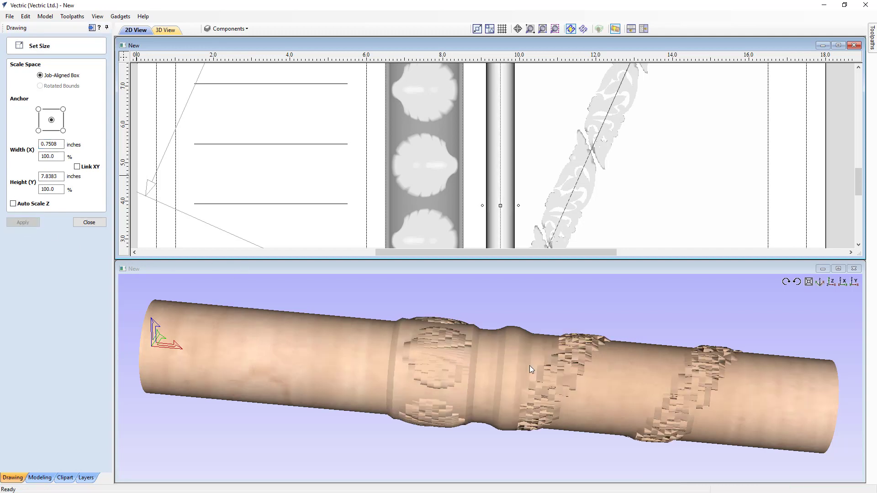
{"action": "left_click_drag", "start_coordinate": [508, 417], "coordinate": [499, 393]}
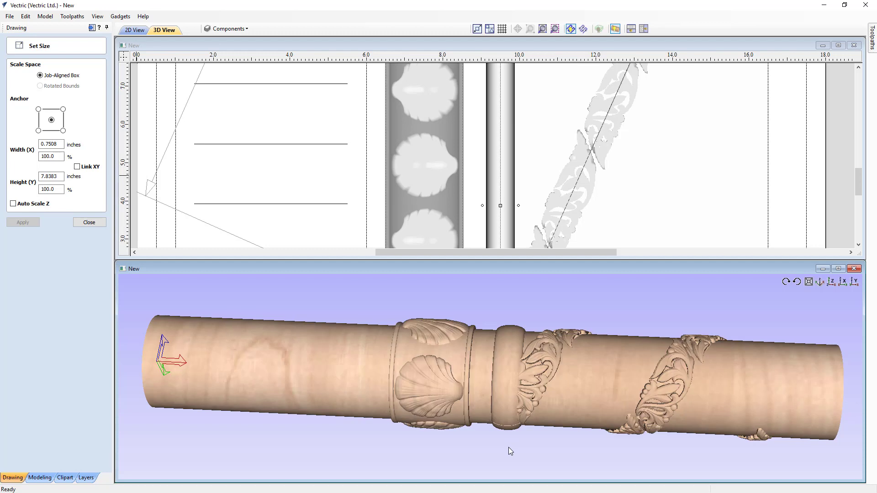
{"action": "left_click_drag", "start_coordinate": [494, 459], "coordinate": [496, 476]}
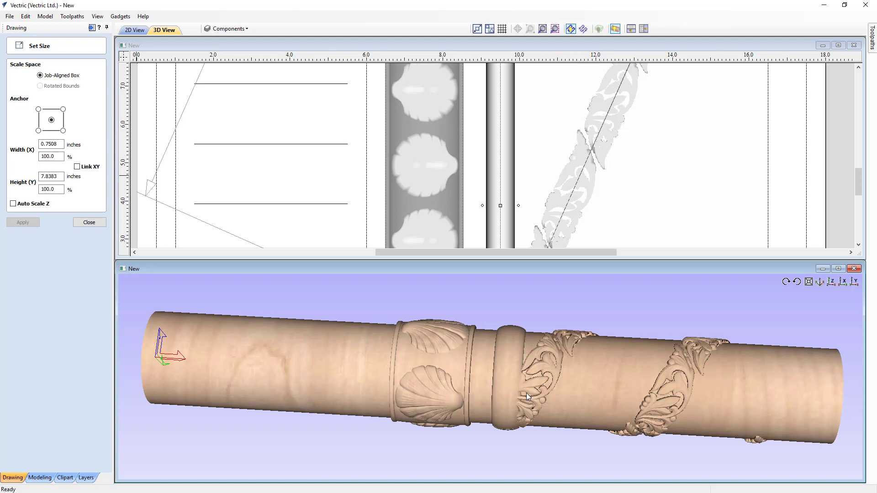
{"action": "left_click_drag", "start_coordinate": [483, 462], "coordinate": [505, 388]}
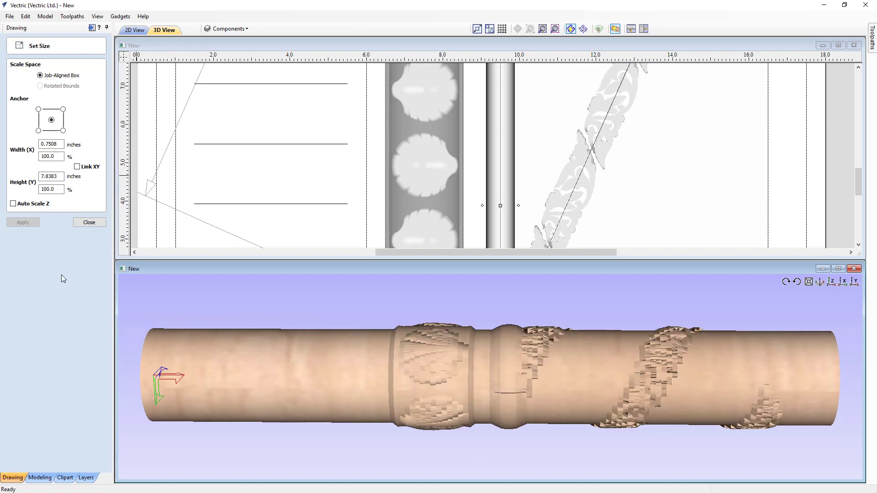
{"action": "left_click", "coordinate": [88, 223]}
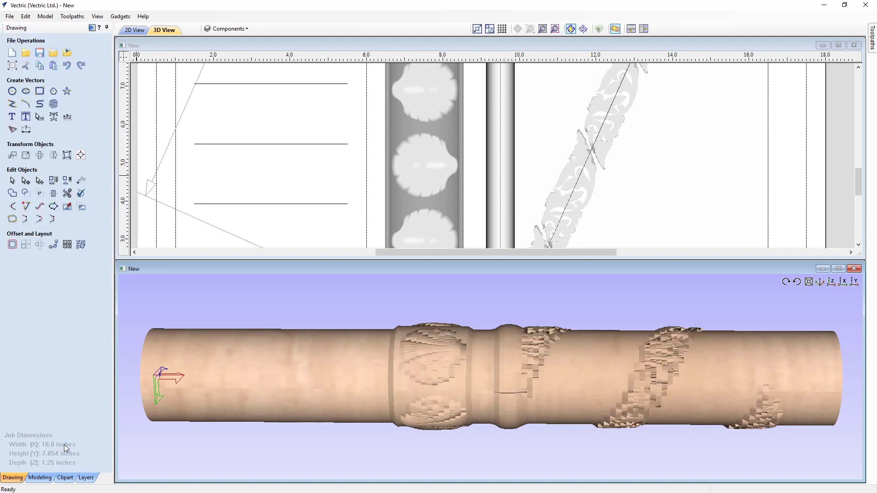
Insert a new component level named Wrapped Component 2 above the Sprial Component level and move Circular_0.5 into it
{"action": "left_click", "coordinate": [39, 477]}
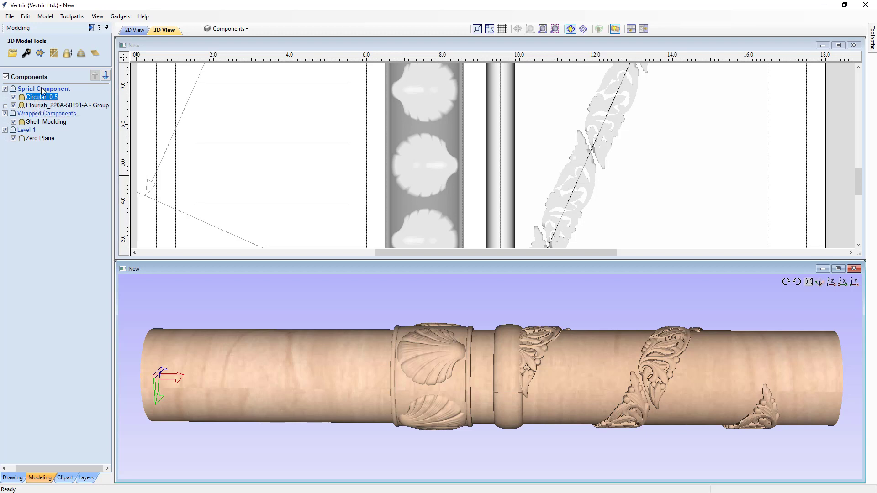
{"action": "right_click", "coordinate": [42, 90]}
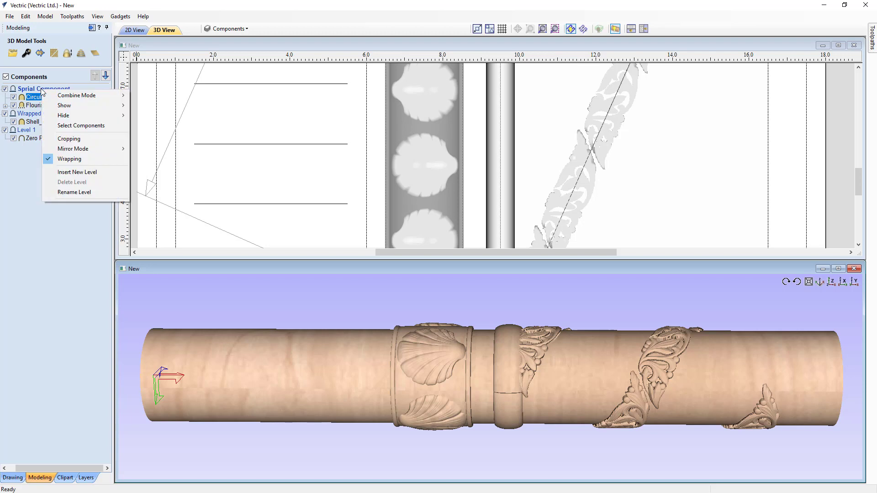
{"action": "left_click", "coordinate": [71, 172]}
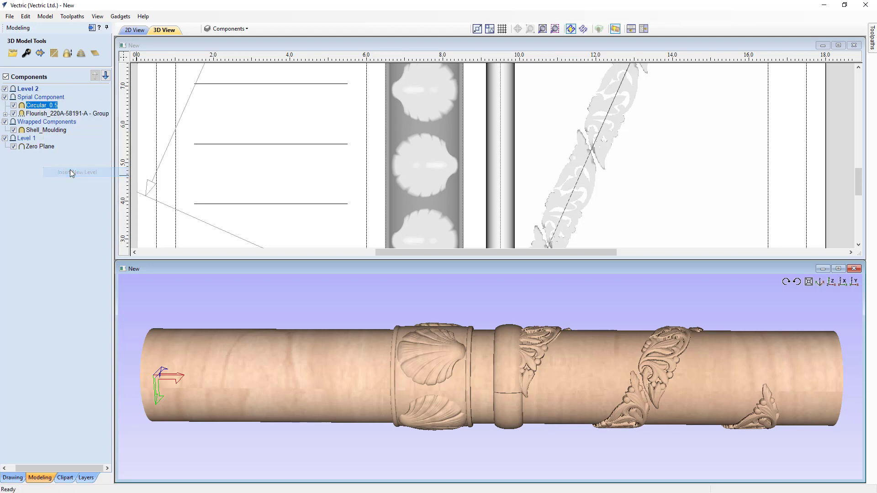
{"action": "right_click", "coordinate": [38, 91]}
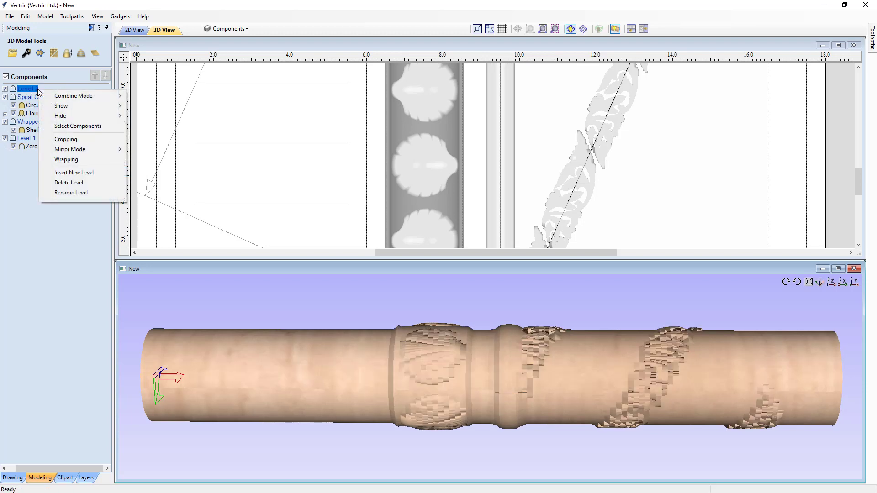
{"action": "left_click", "coordinate": [63, 193]}
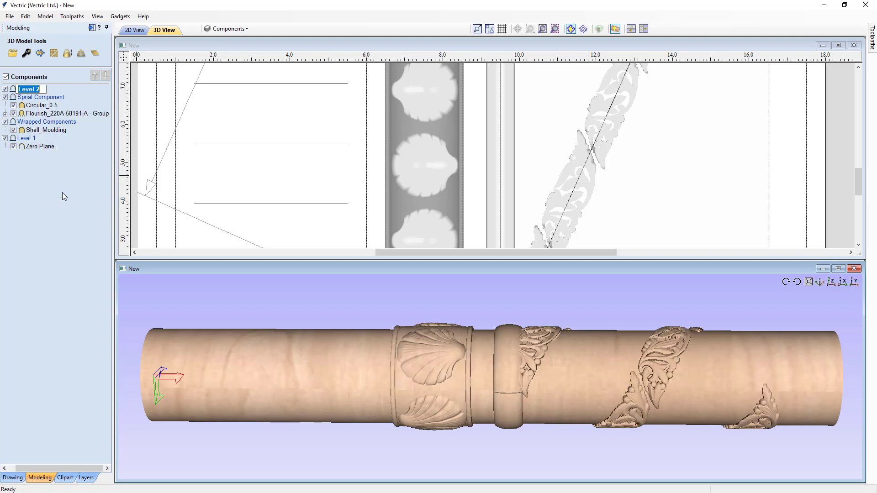
{"action": "type", "text": "Wrapped Compo"}
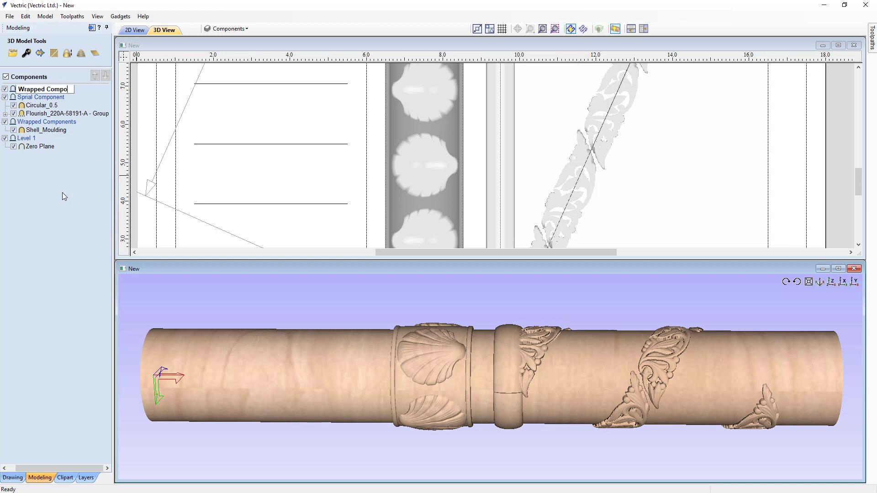
{"action": "type", "text": "nent 2"}
{"action": "key", "text": "Return"}
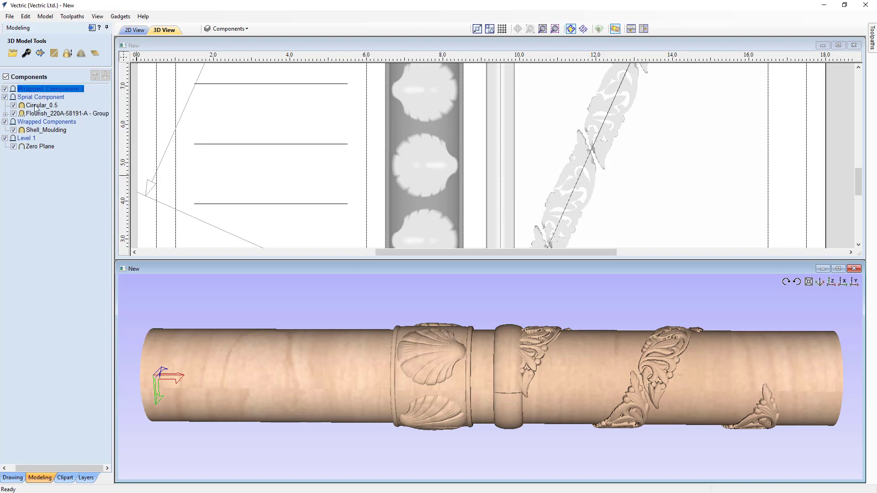
{"action": "left_click_drag", "start_coordinate": [36, 106], "coordinate": [36, 89]}
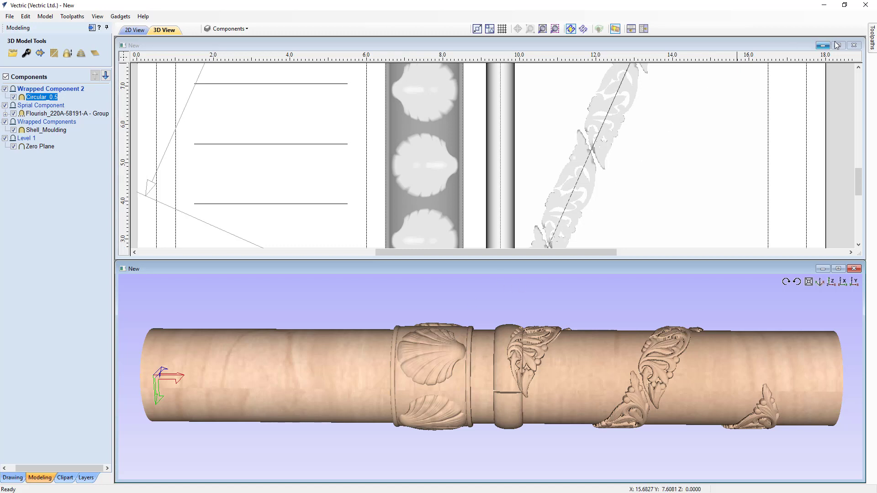
Increase the circular tab's height to 7.9 inches and finally to 7.95 inches, keeping Link XY and Auto Scale Z off
{"action": "left_click", "coordinate": [509, 215]}
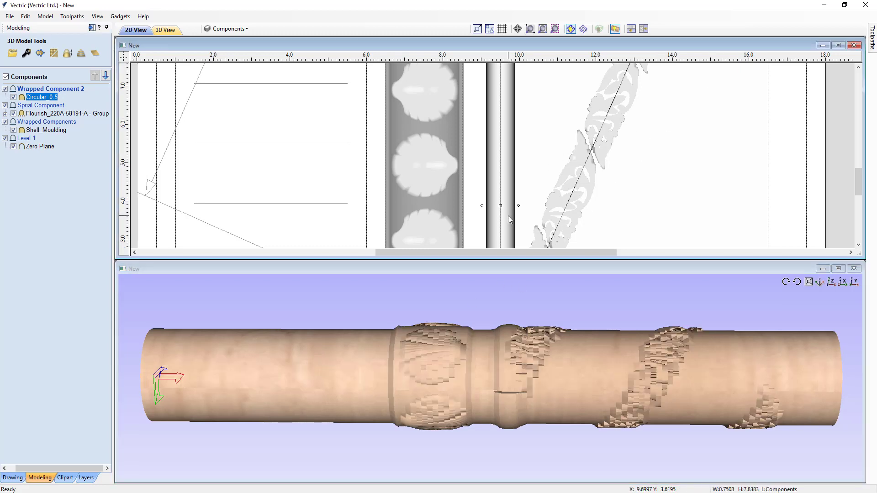
{"action": "left_click", "coordinate": [12, 477]}
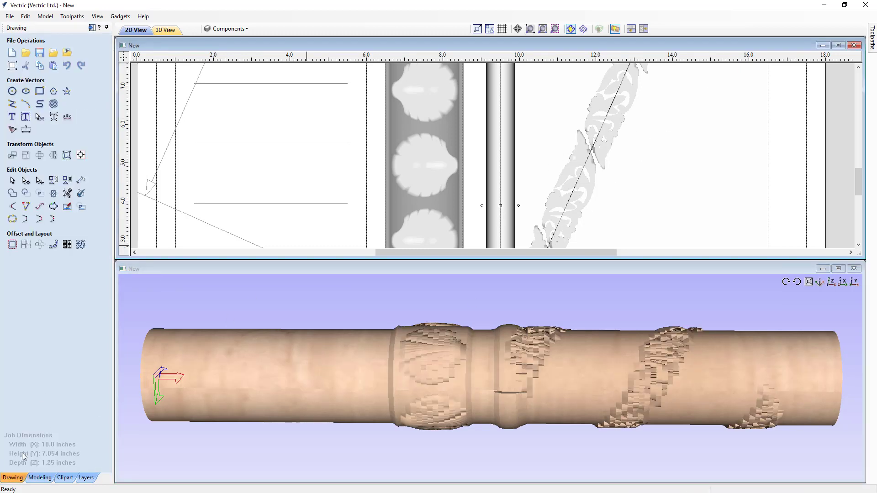
{"action": "left_click", "coordinate": [26, 155]}
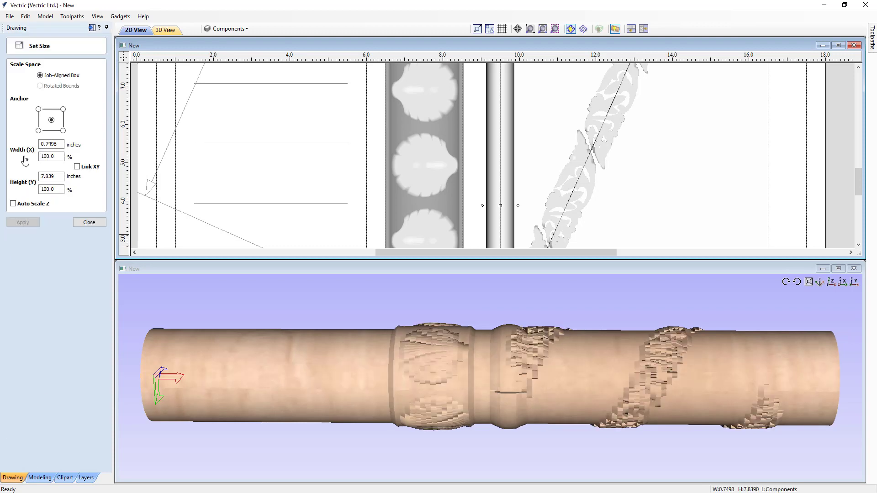
{"action": "left_click", "coordinate": [47, 175]}
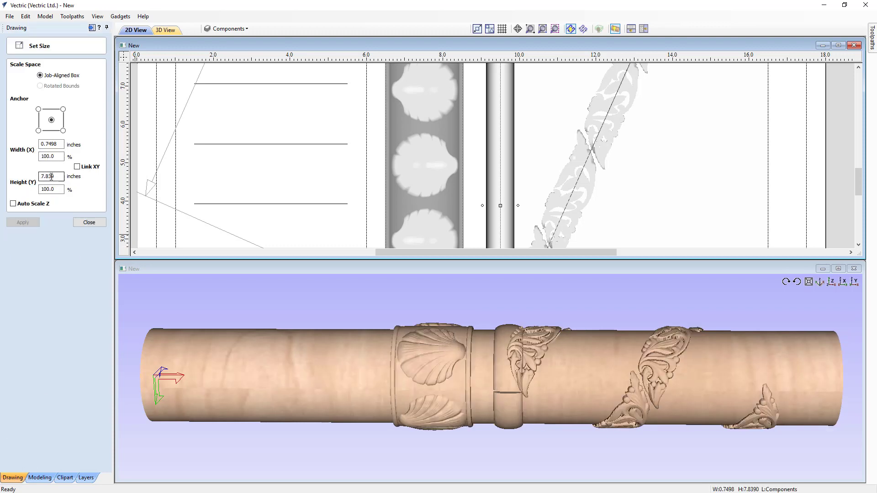
{"action": "left_click_drag", "start_coordinate": [47, 175], "coordinate": [58, 179]}
{"action": "type", "text": "9"}
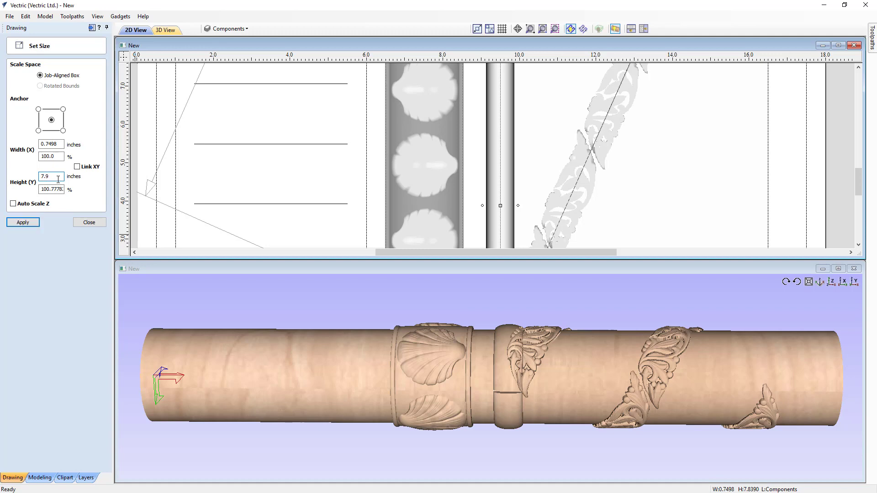
{"action": "left_click", "coordinate": [19, 223]}
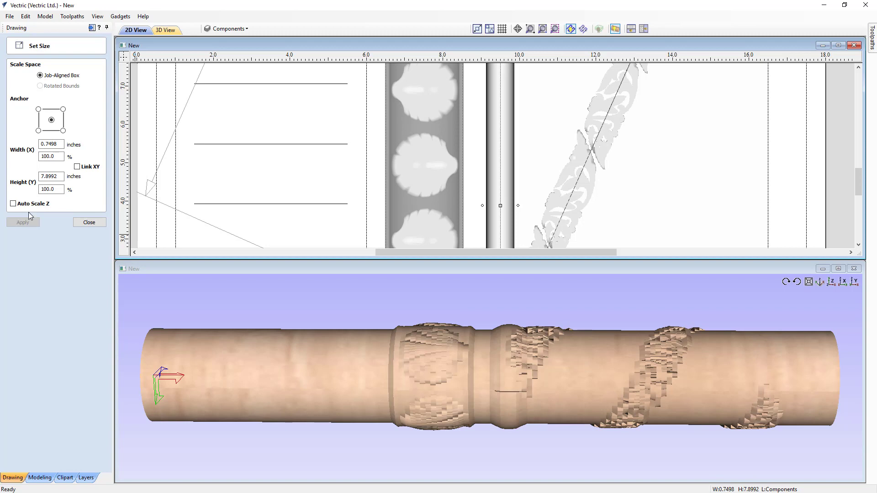
{"action": "left_click_drag", "start_coordinate": [47, 176], "coordinate": [62, 176]}
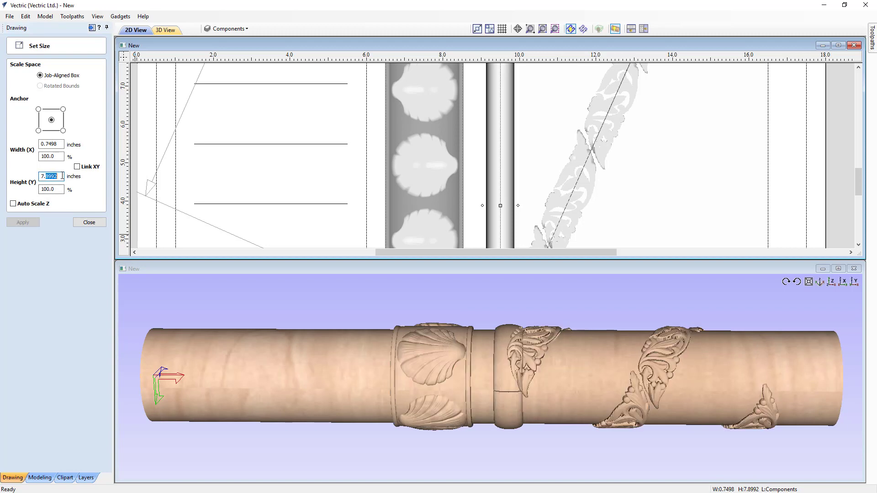
{"action": "type", "text": "9495"}
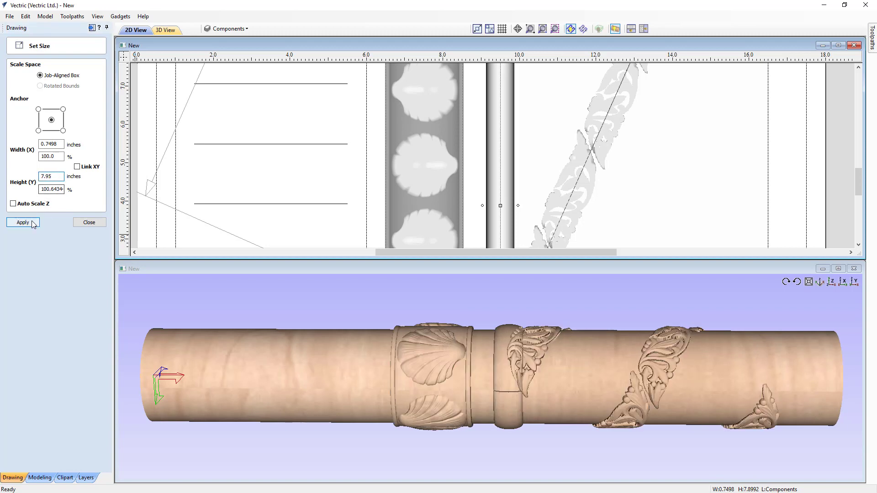
{"action": "left_click", "coordinate": [32, 222]}
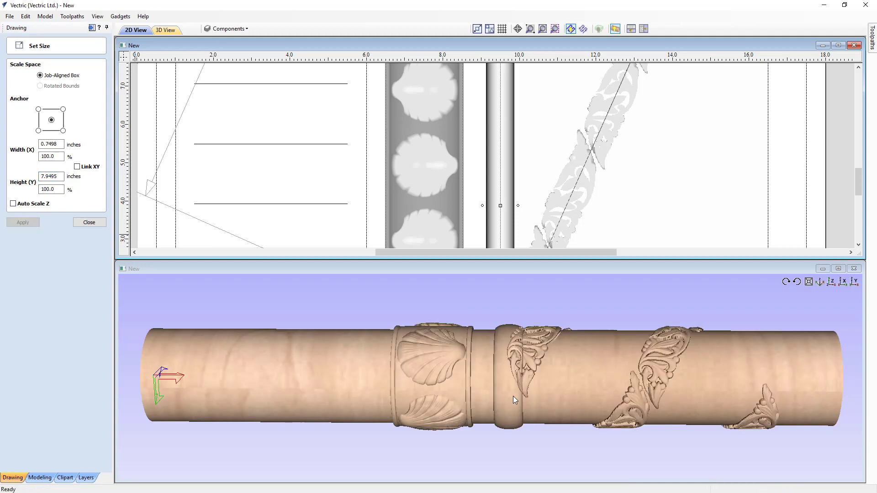
{"action": "left_click", "coordinate": [85, 222]}
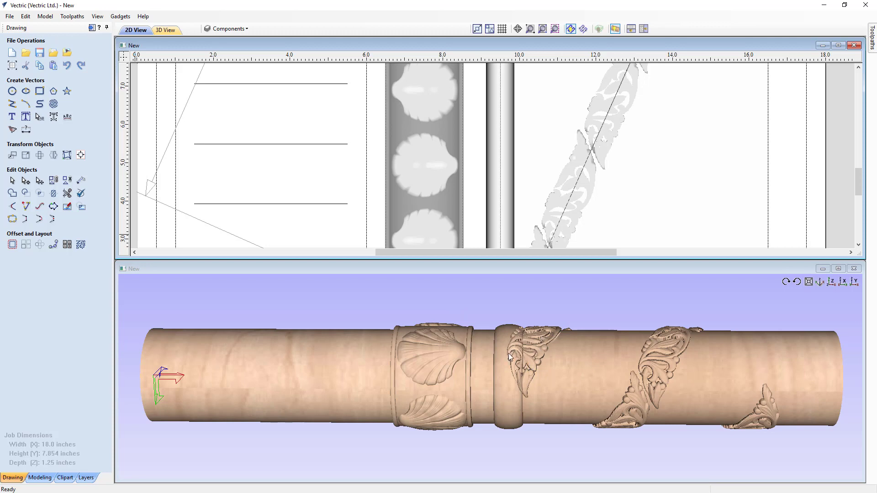
Set the combine mode of the Wrapped Component 2 level to Merge
{"action": "left_click", "coordinate": [41, 477]}
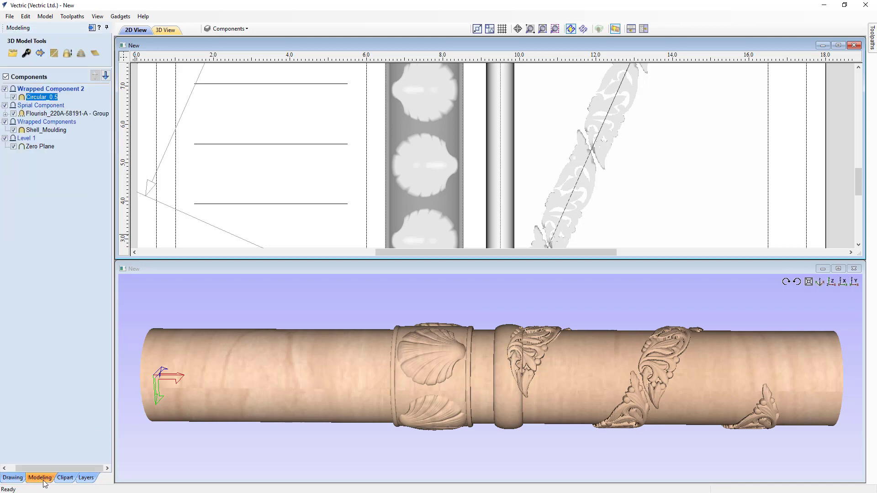
{"action": "right_click", "coordinate": [38, 92]}
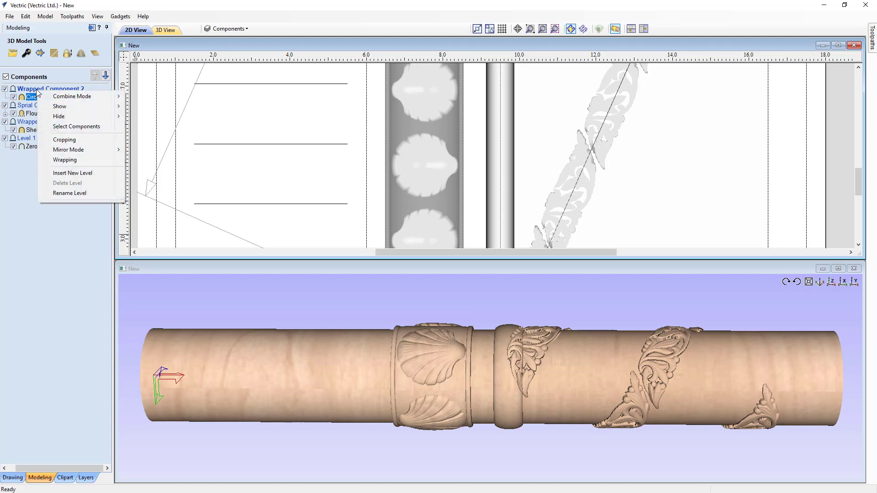
{"action": "mouse_move", "coordinate": [49, 97]}
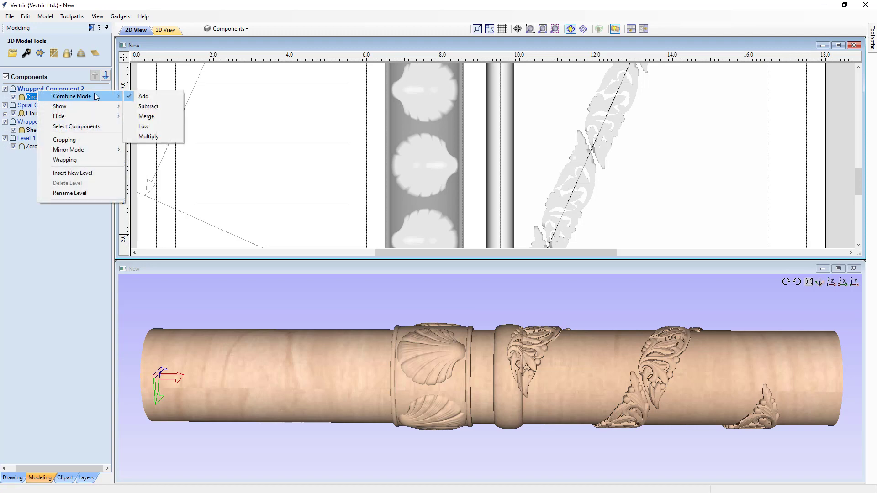
{"action": "left_click", "coordinate": [146, 117]}
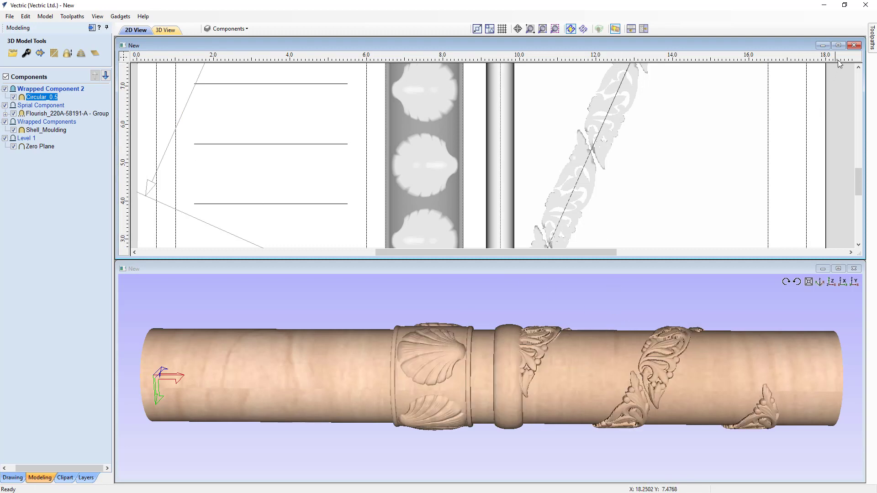
Copy the circular tab straight across in the 2D view onto the vertical guide line at about X 16.5 inches
{"action": "left_click", "coordinate": [839, 46]}
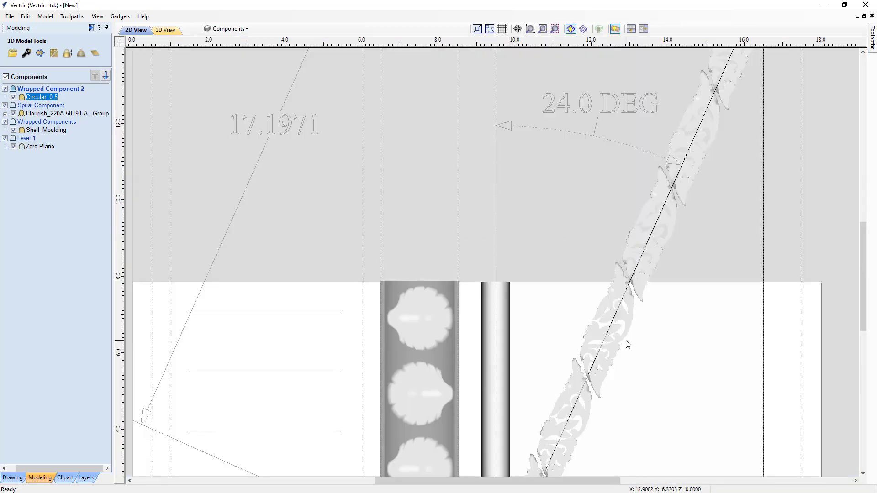
{"action": "scroll", "coordinate": [627, 344], "scroll_direction": "down", "scroll_amount": 2}
{"action": "left_click_drag", "start_coordinate": [860, 261], "coordinate": [869, 299]}
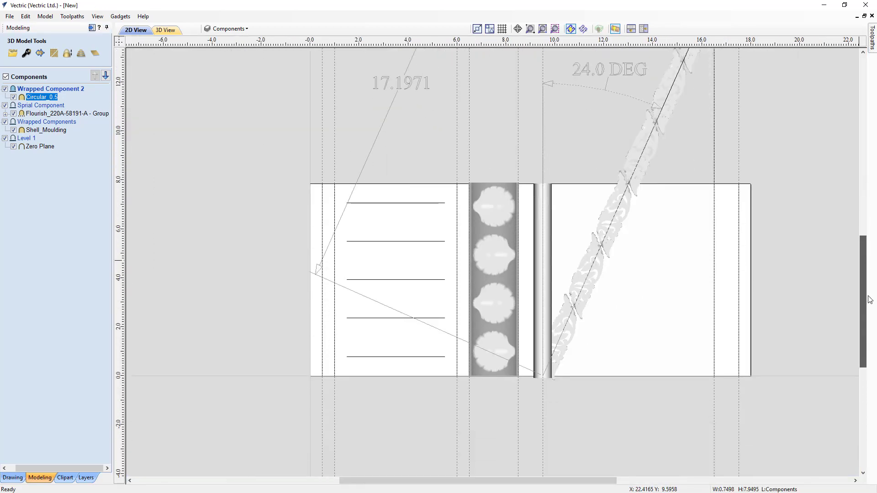
{"action": "left_click", "coordinate": [550, 288]}
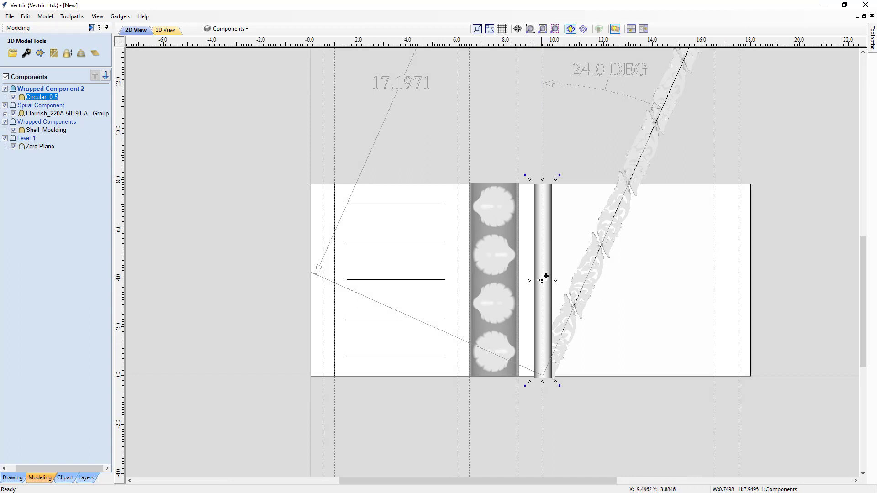
{"action": "left_click_drag", "start_coordinate": [542, 280], "coordinate": [542, 280]}
{"action": "left_click_drag", "start_coordinate": [542, 279], "coordinate": [715, 283]}
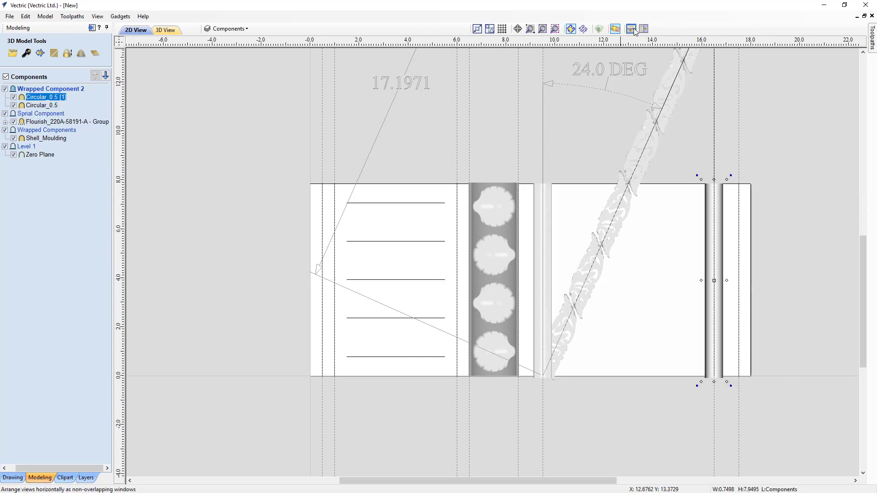
Inspect both rings around the column in 3D, restore the view along Z, and tile the 2D and 3D views horizontally
{"action": "left_click", "coordinate": [173, 30]}
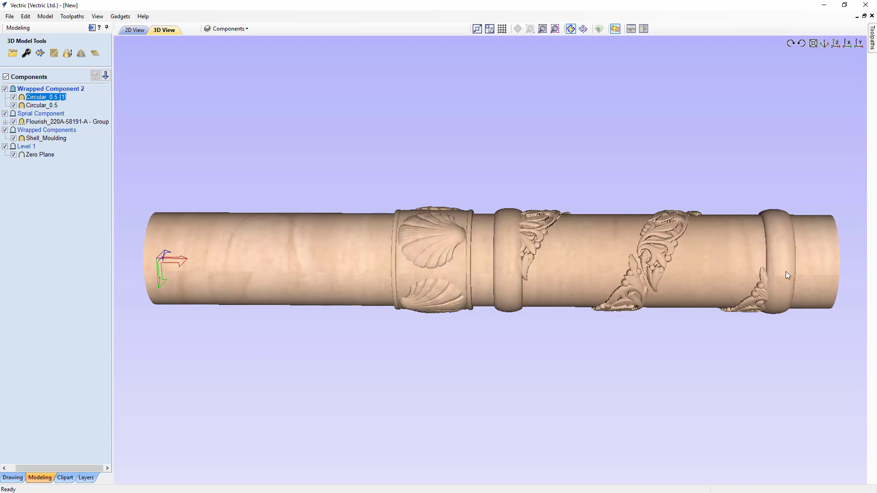
{"action": "left_click_drag", "start_coordinate": [396, 299], "coordinate": [548, 337]}
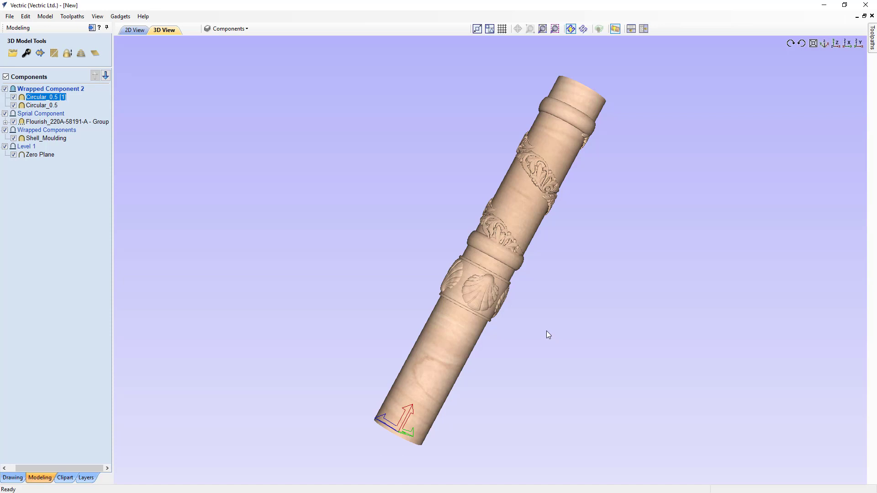
{"action": "left_click", "coordinate": [837, 44]}
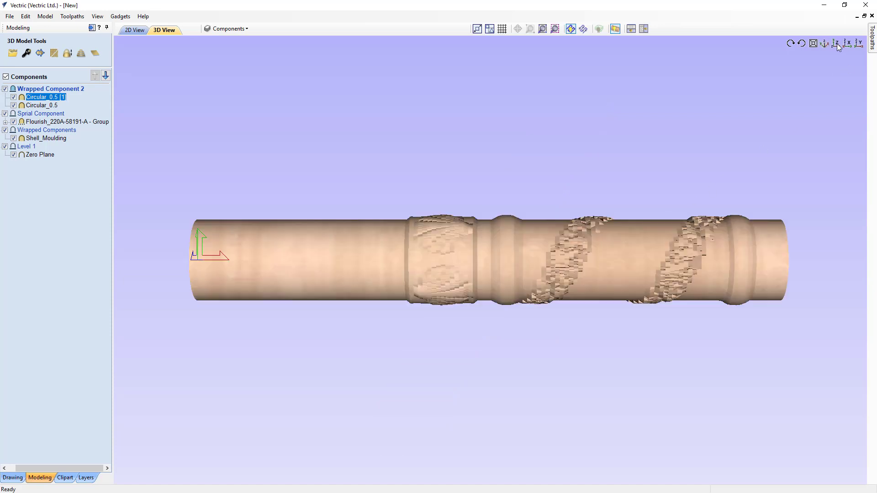
{"action": "left_click", "coordinate": [631, 28]}
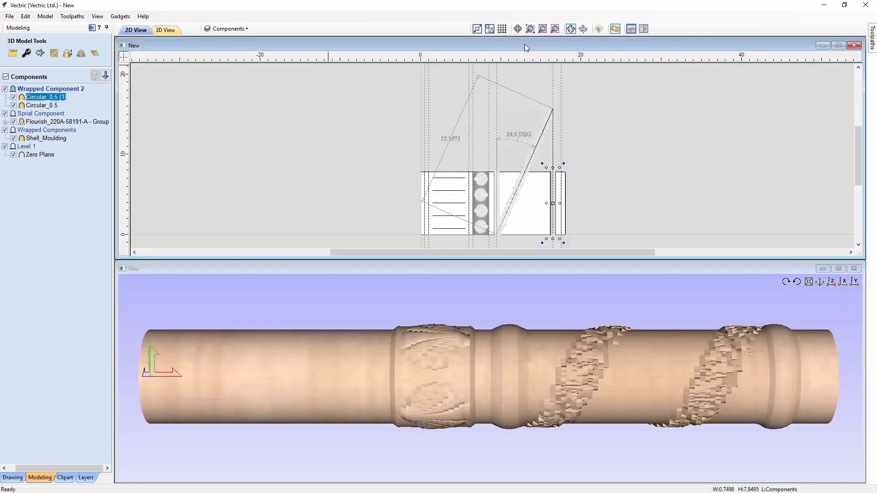
Hide the Dimensions layer and deselect the copied ring in the 2D view
{"action": "left_click", "coordinate": [243, 29]}
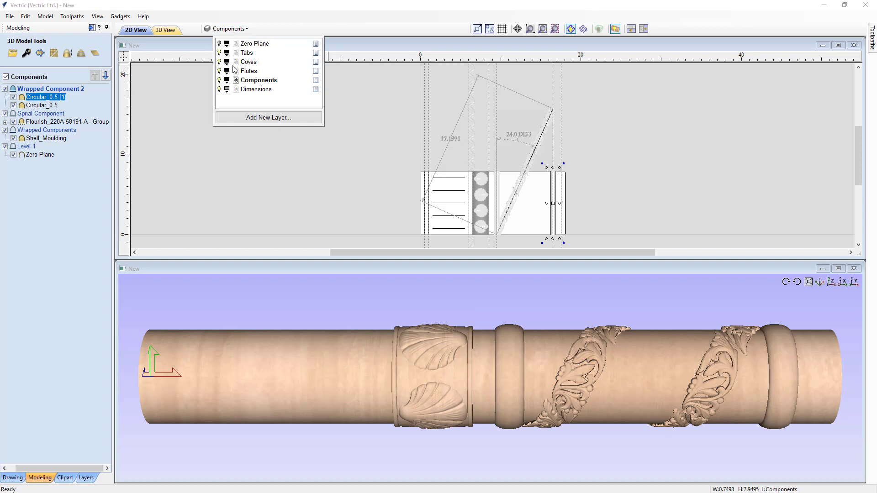
{"action": "left_click", "coordinate": [220, 90]}
{"action": "left_click", "coordinate": [305, 161]}
{"action": "scroll", "coordinate": [517, 231], "scroll_direction": "up", "scroll_amount": 1}
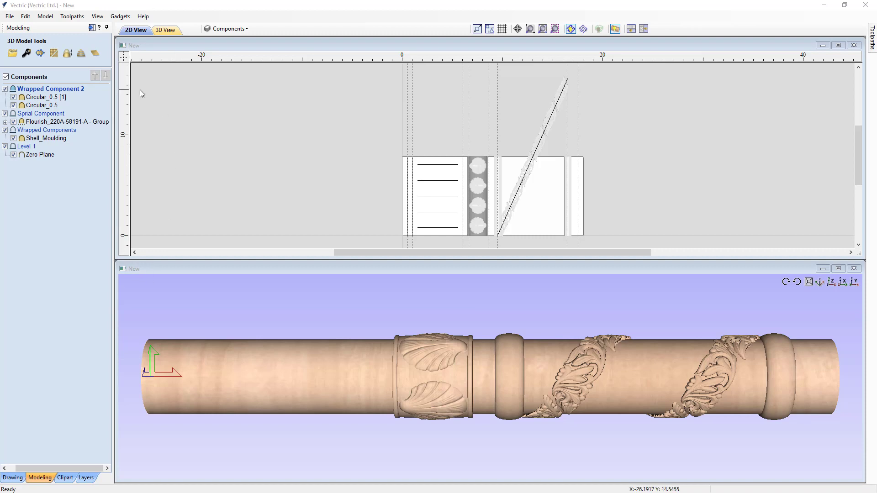
Confirm the material setup for toolpaths with a 2.5-inch diameter, Z-zero at the cylinder's center and a 0.0-inch gap outside the model
{"action": "left_click", "coordinate": [92, 28]}
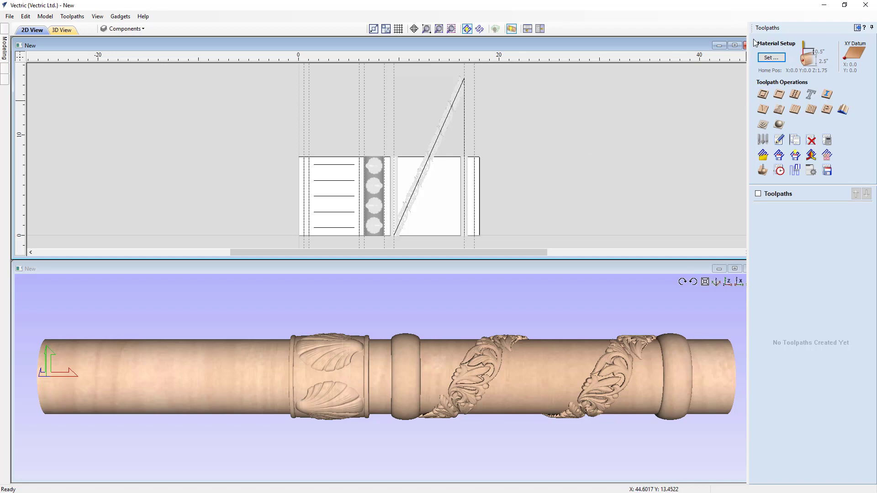
{"action": "left_click", "coordinate": [771, 58]}
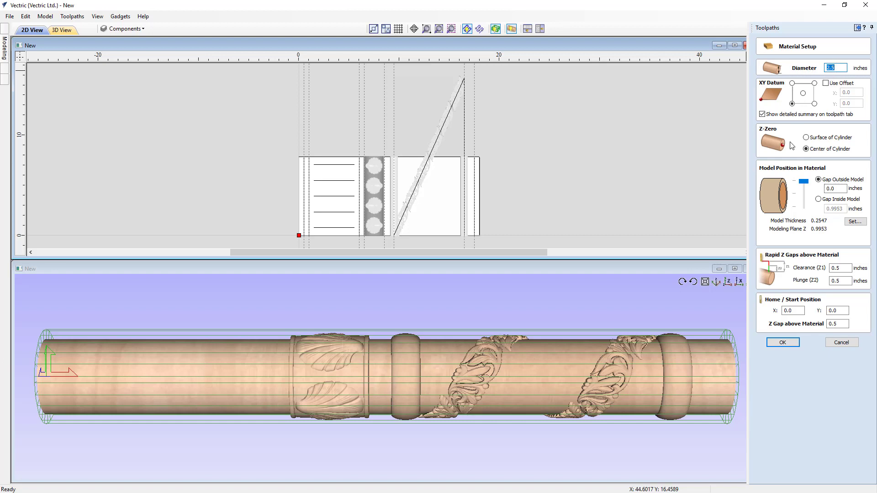
{"action": "left_click", "coordinate": [803, 181]}
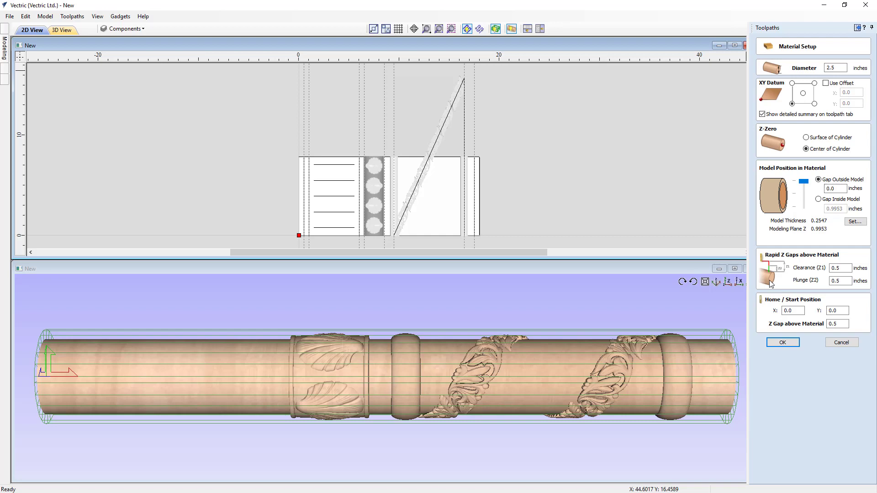
{"action": "left_click", "coordinate": [782, 343]}
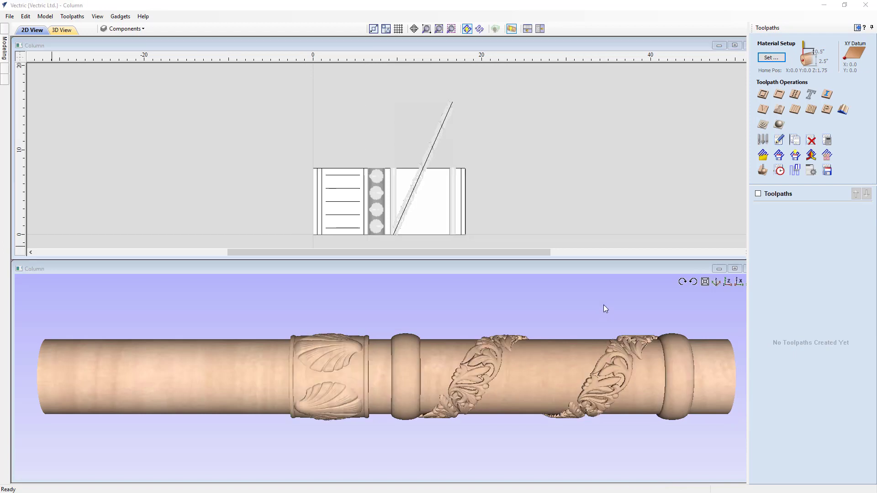
Start a 3D rough machining toolpath and assign it the imperial End Mill (1/4") from the tool database
{"action": "left_click", "coordinate": [762, 126]}
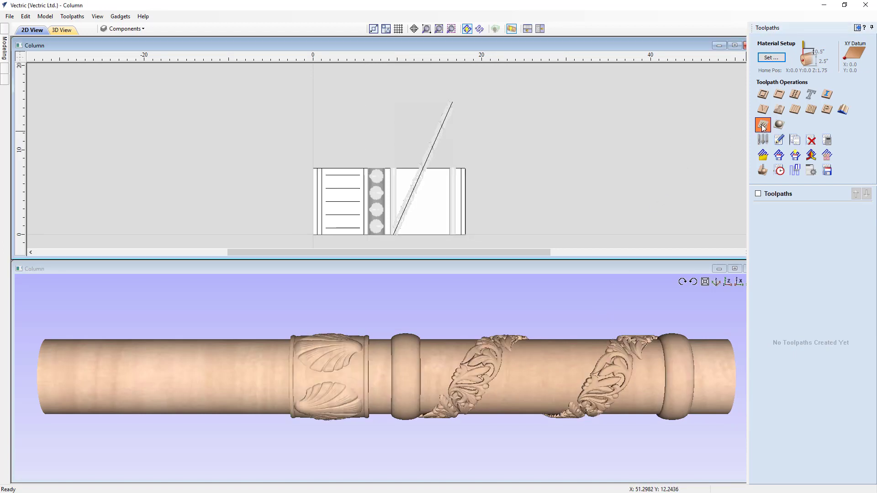
{"action": "left_click", "coordinate": [763, 126]}
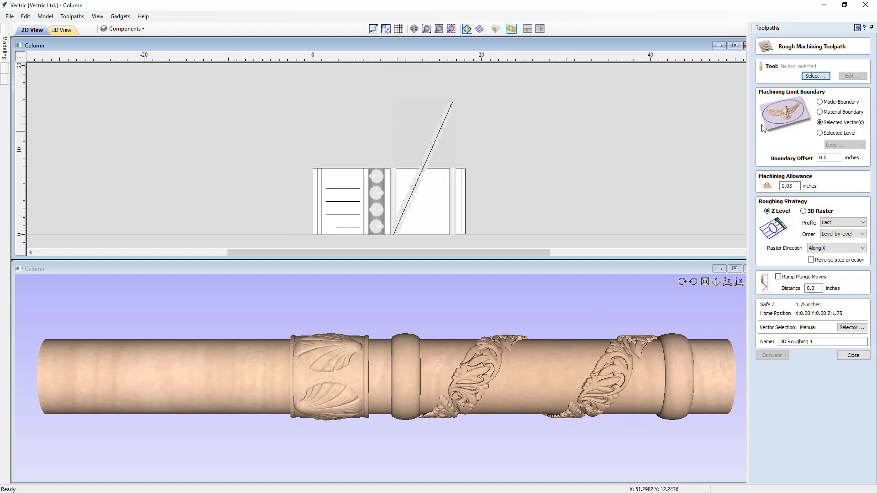
{"action": "left_click", "coordinate": [810, 77]}
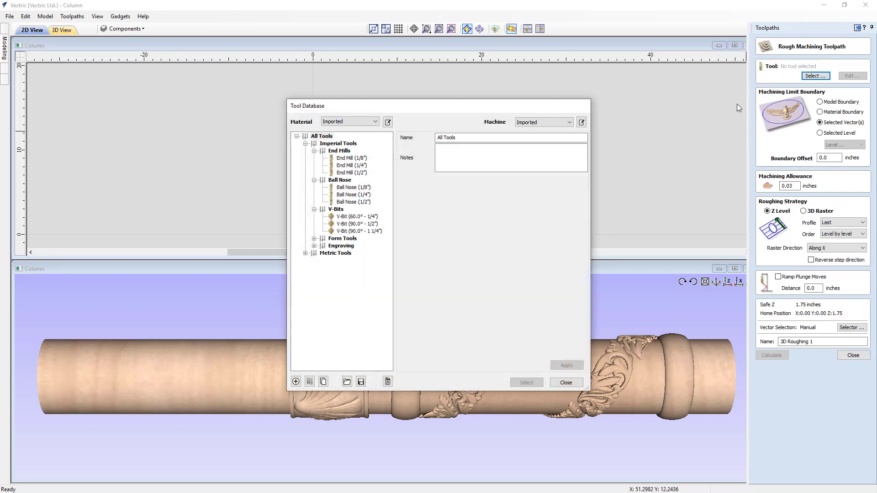
{"action": "left_click", "coordinate": [352, 165]}
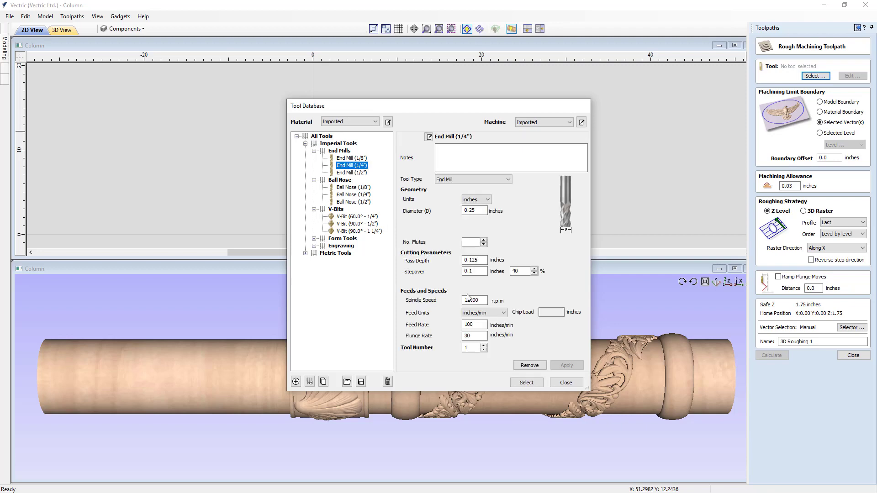
{"action": "left_click", "coordinate": [525, 383]}
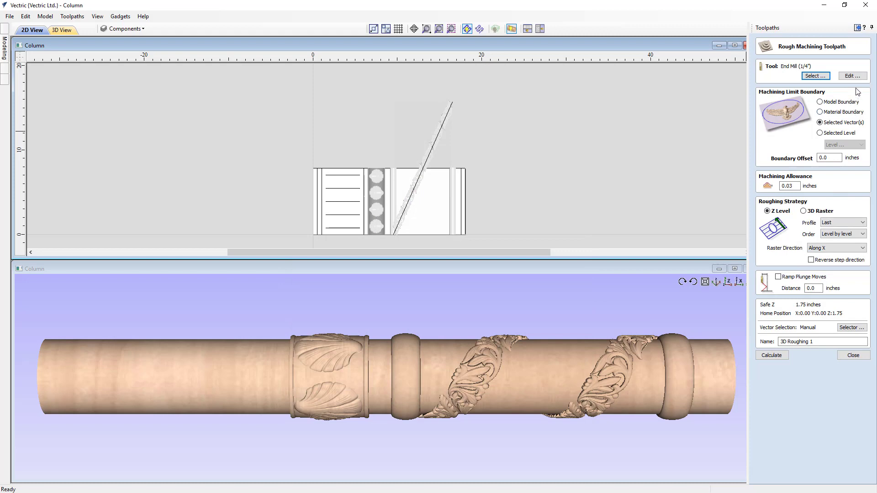
Limit the roughing toolpath to the model boundary, name it 3D Roughing - 25EM, and calculate it
{"action": "left_click", "coordinate": [820, 102]}
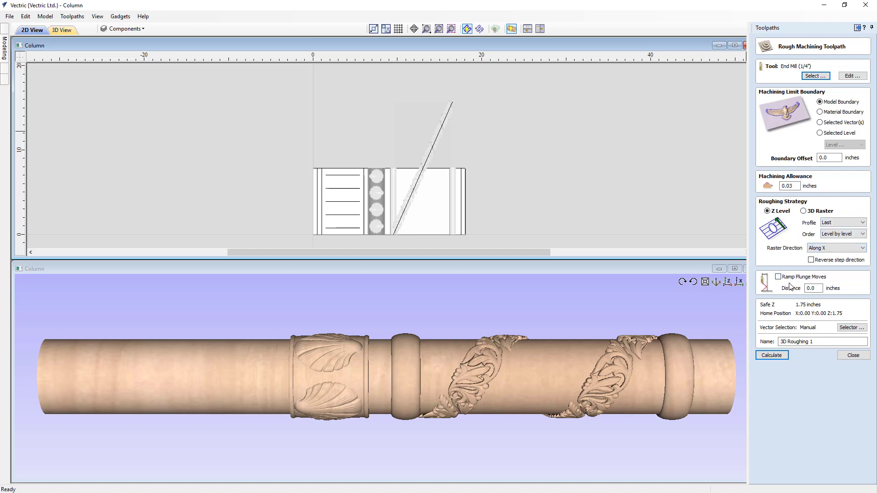
{"action": "double_click", "coordinate": [810, 341]}
{"action": "key", "text": "BackSpace"}
{"action": "left_click", "coordinate": [782, 358]}
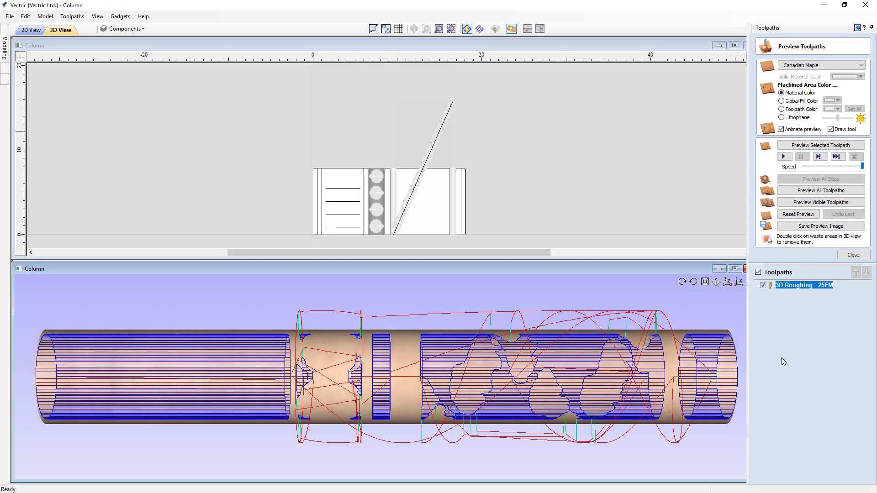
Preview the 3D roughing toolpath on the column, inspect the simulated cut from several angles, and close the preview
{"action": "left_click", "coordinate": [804, 203]}
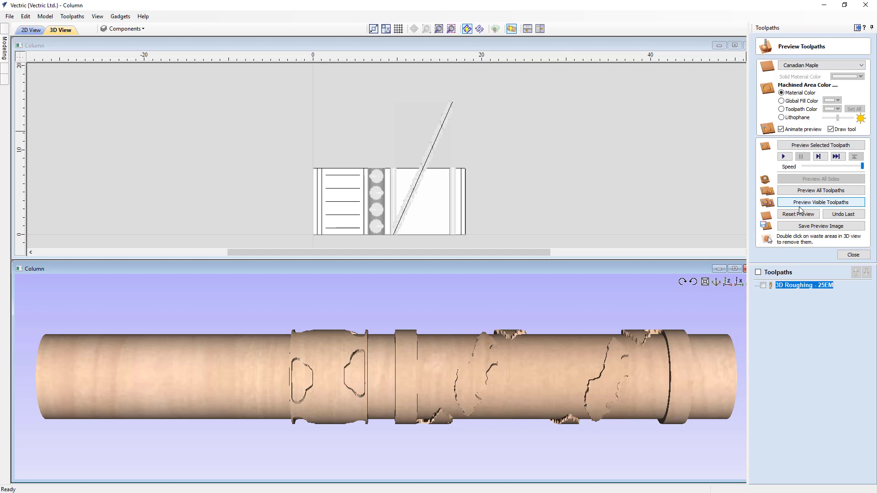
{"action": "left_click", "coordinate": [804, 204]}
{"action": "left_click_drag", "start_coordinate": [579, 369], "coordinate": [445, 377]}
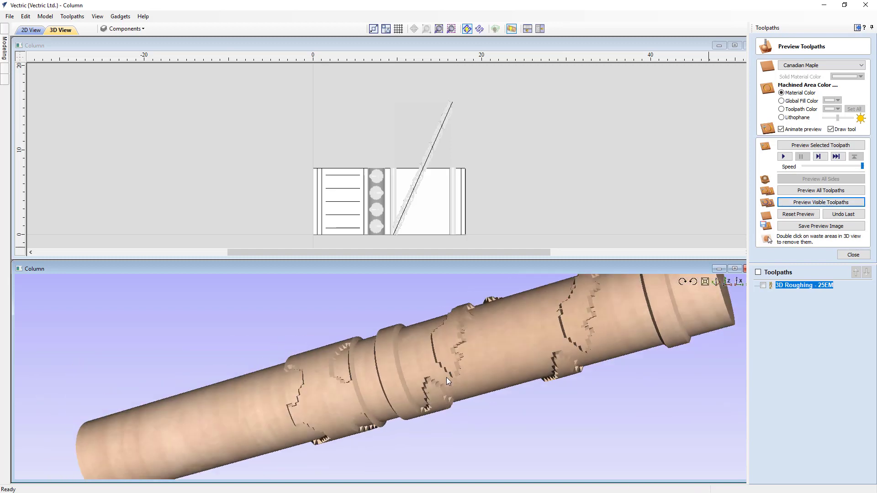
{"action": "left_click", "coordinate": [727, 283]}
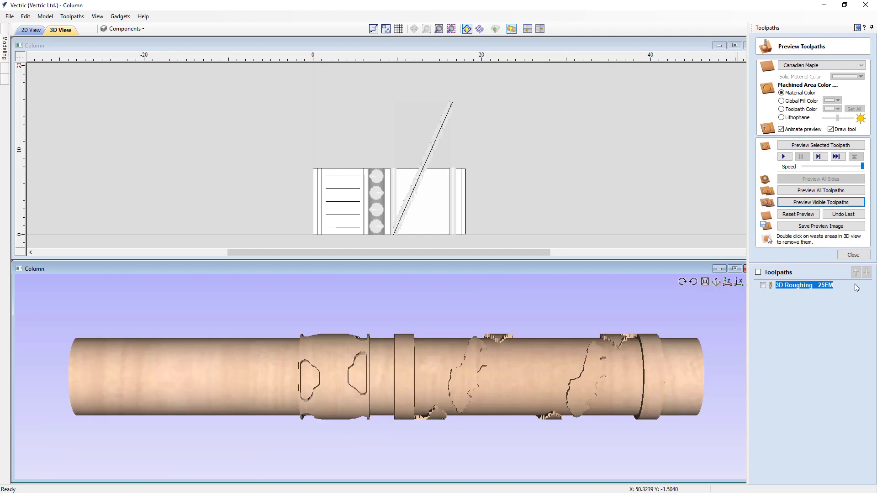
{"action": "left_click", "coordinate": [857, 255]}
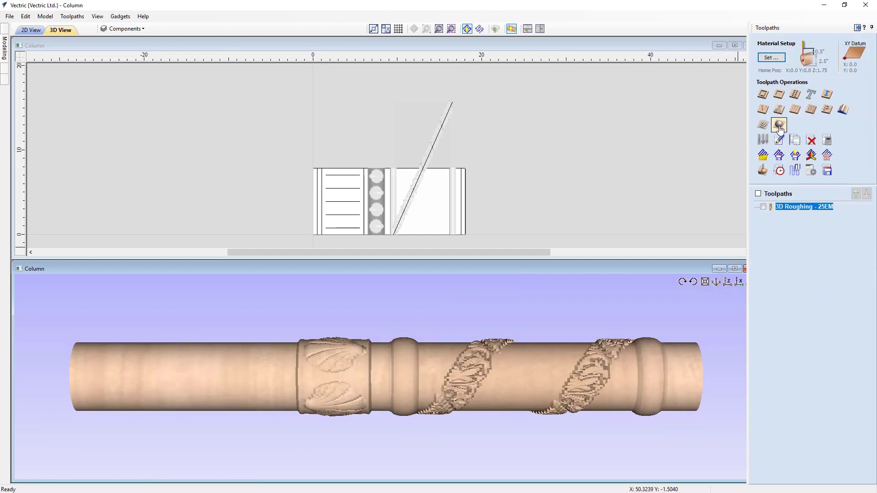
Start a 3D finish machining toolpath and assign it the imperial Ball Nose (1/8") from the tool database
{"action": "left_click", "coordinate": [778, 125]}
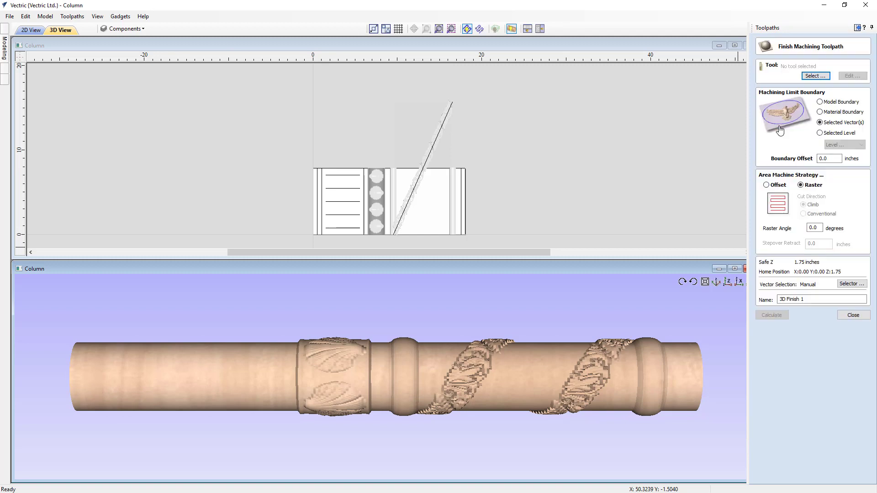
{"action": "left_click", "coordinate": [811, 76]}
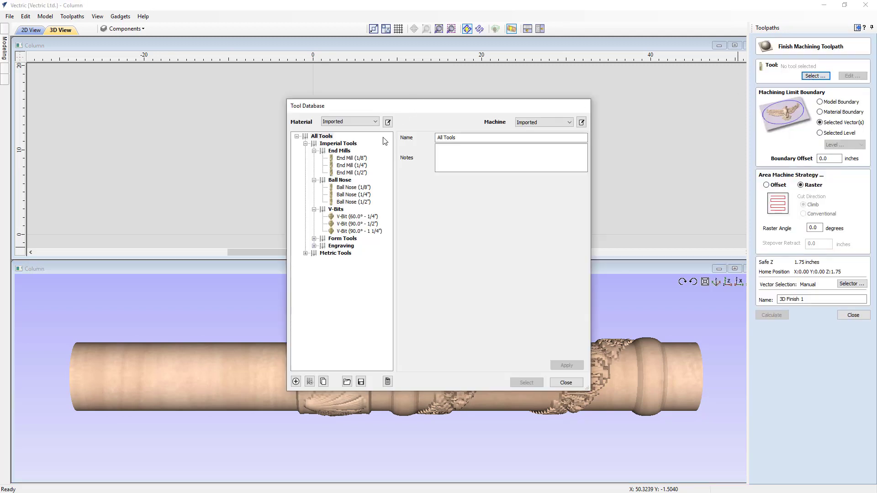
{"action": "left_click", "coordinate": [368, 189]}
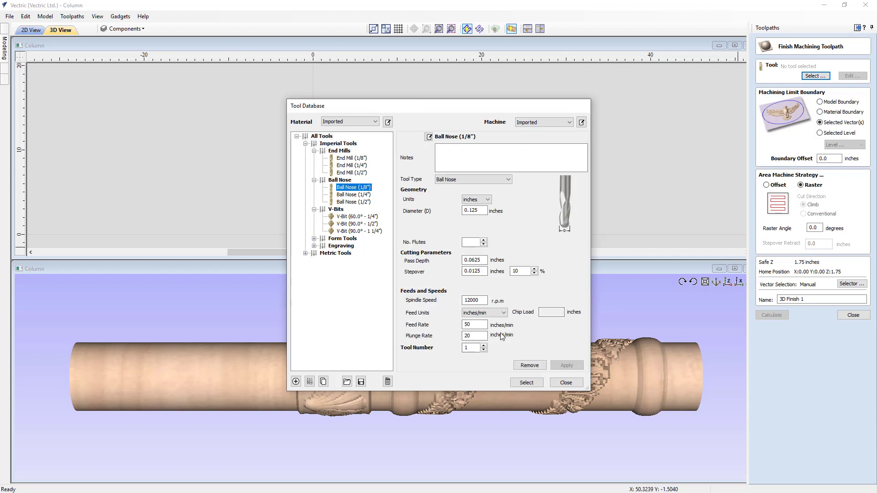
{"action": "left_click", "coordinate": [527, 385]}
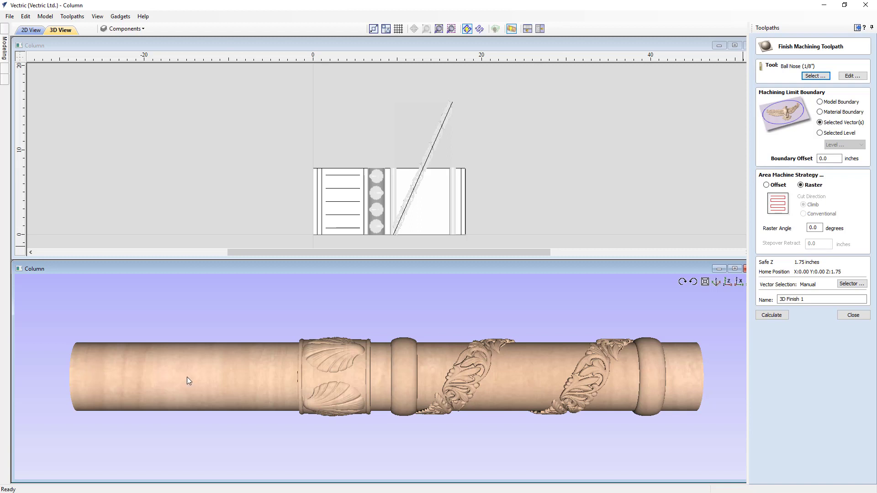
Name the finishing toolpath 3D Finish -.125BEM, limit it to the model boundary, and calculate it
{"action": "double_click", "coordinate": [803, 299]}
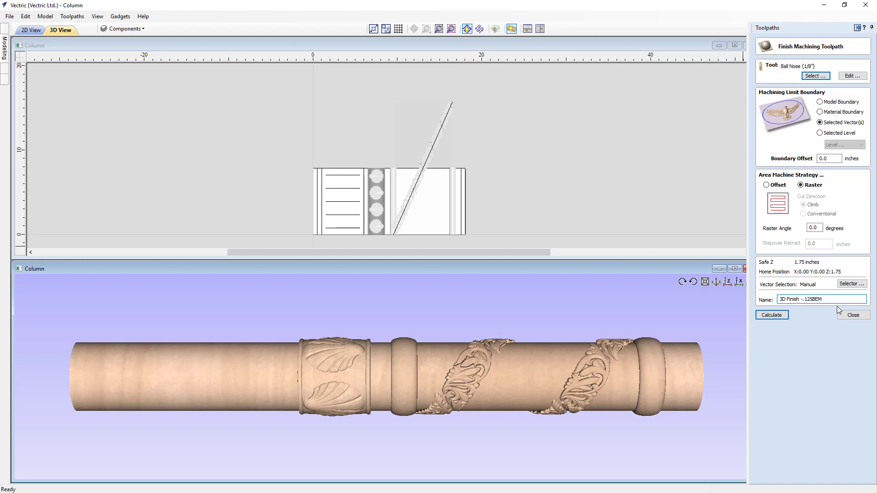
{"action": "left_click", "coordinate": [773, 316]}
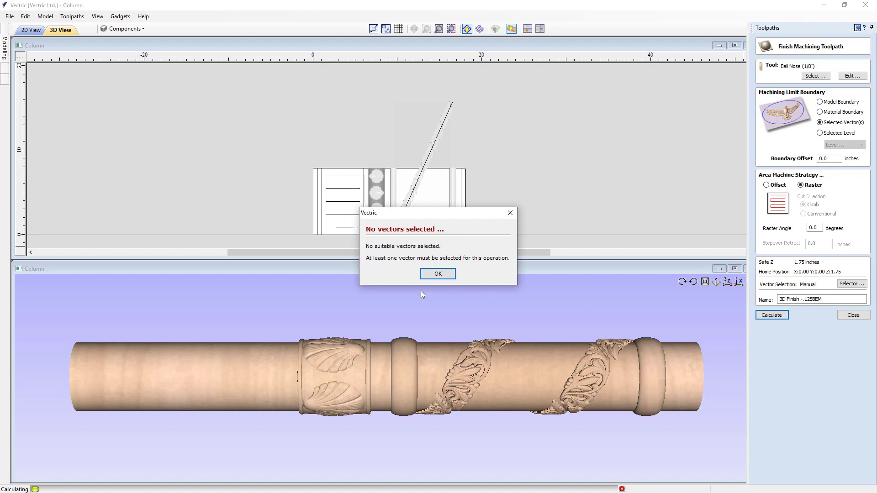
{"action": "left_click", "coordinate": [436, 274]}
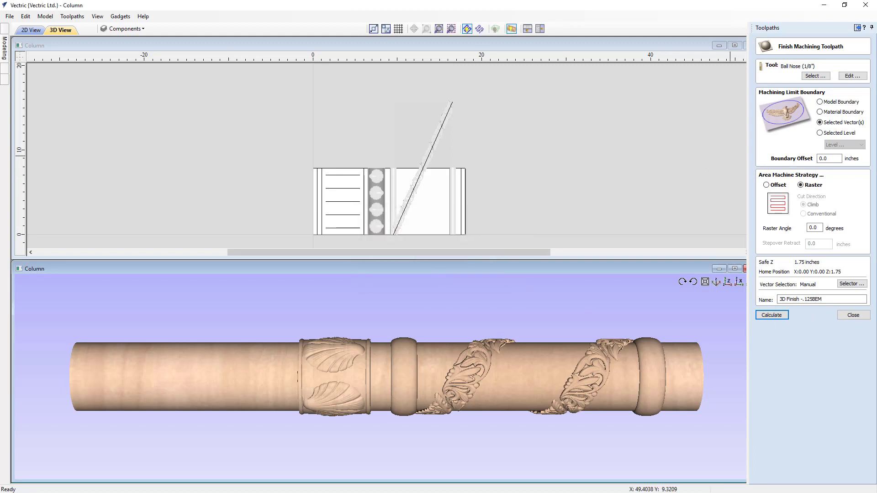
{"action": "left_click", "coordinate": [819, 102]}
{"action": "left_click", "coordinate": [774, 318]}
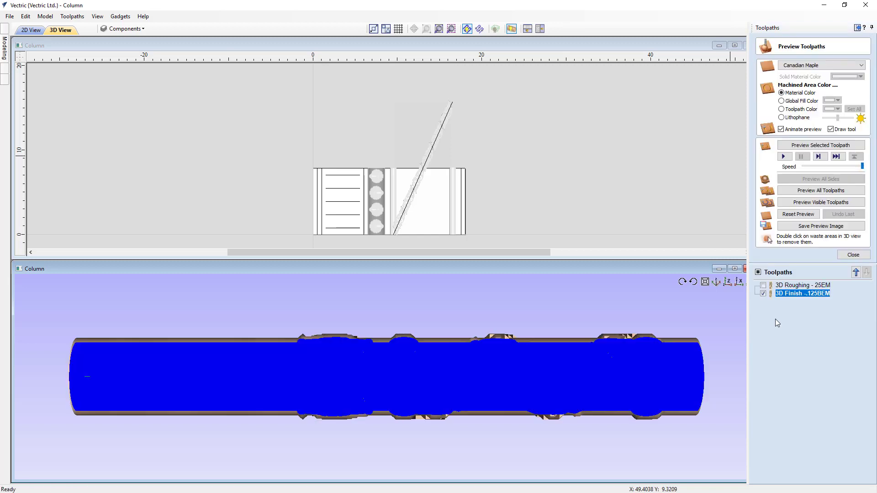
Preview the 3D finishing toolpath, inspect the carved column from an angle, and close the preview
{"action": "left_click", "coordinate": [802, 203]}
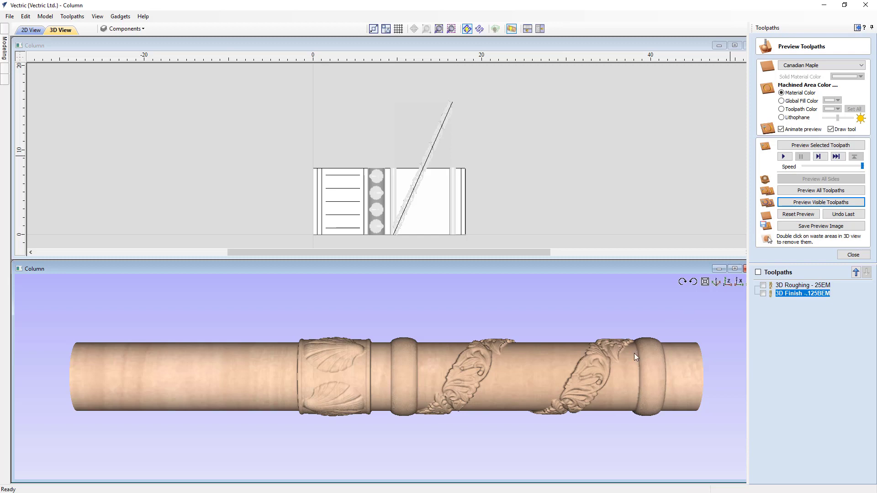
{"action": "left_click_drag", "start_coordinate": [633, 353], "coordinate": [608, 379]}
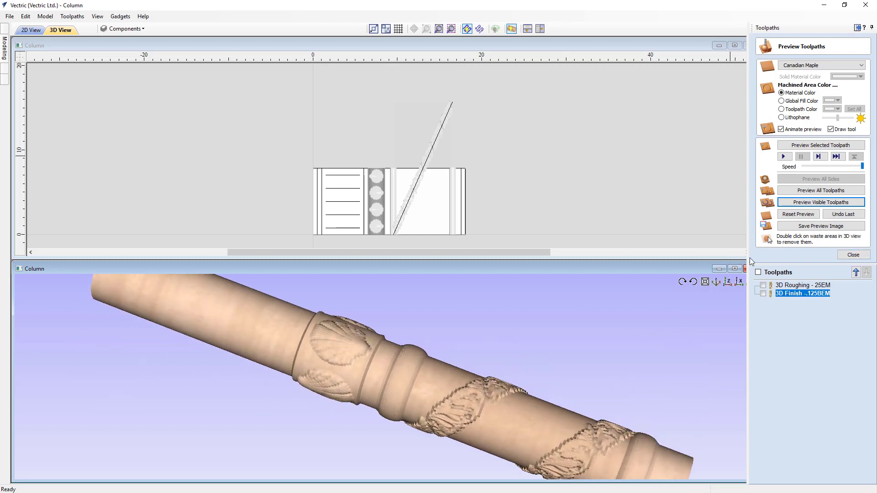
{"action": "left_click", "coordinate": [729, 284]}
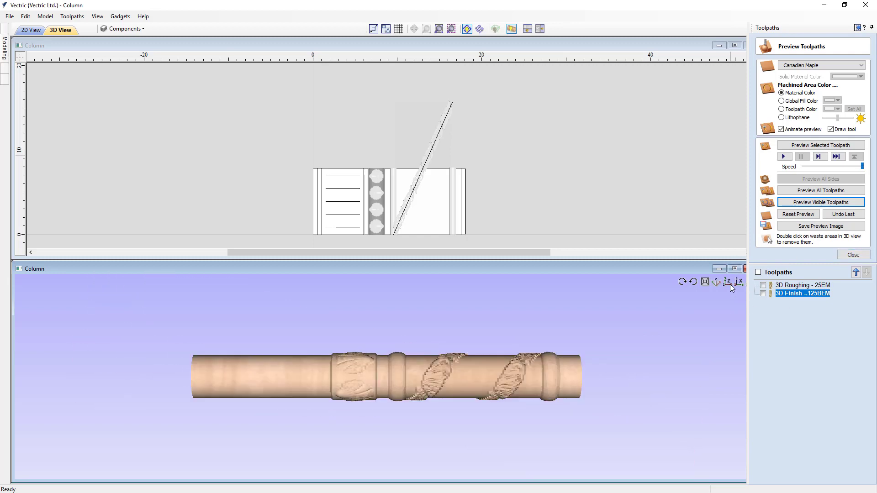
{"action": "left_click", "coordinate": [850, 255]}
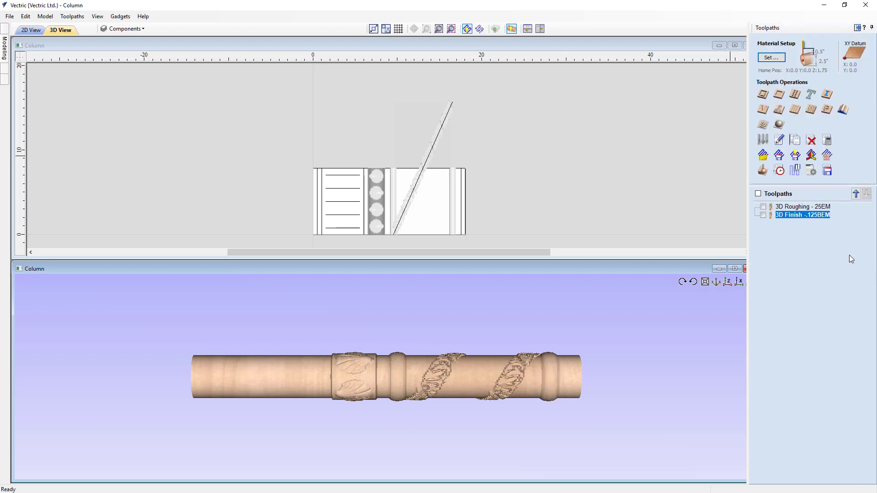
Start a fluting toolpath on the flute lines with a start depth of 0.2547 inches and a flute depth of 0.125 inches
{"action": "left_click", "coordinate": [339, 188]}
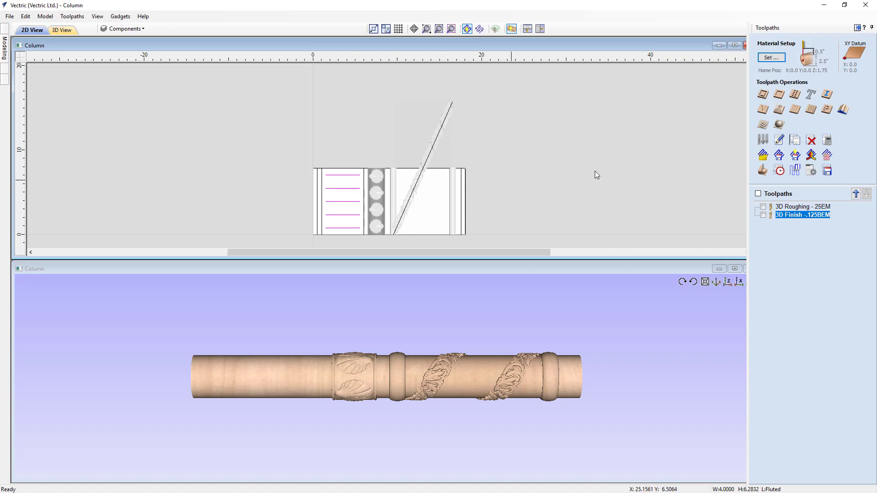
{"action": "left_click", "coordinate": [795, 111]}
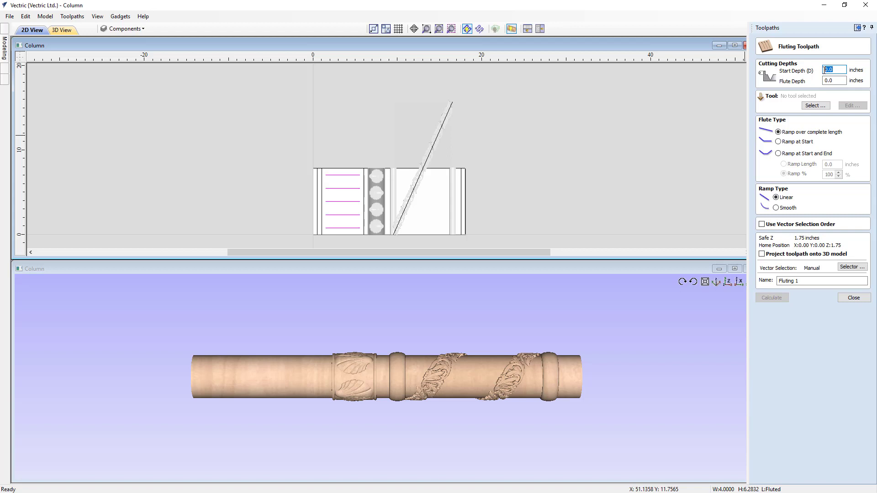
{"action": "type", "text": ".2547"}
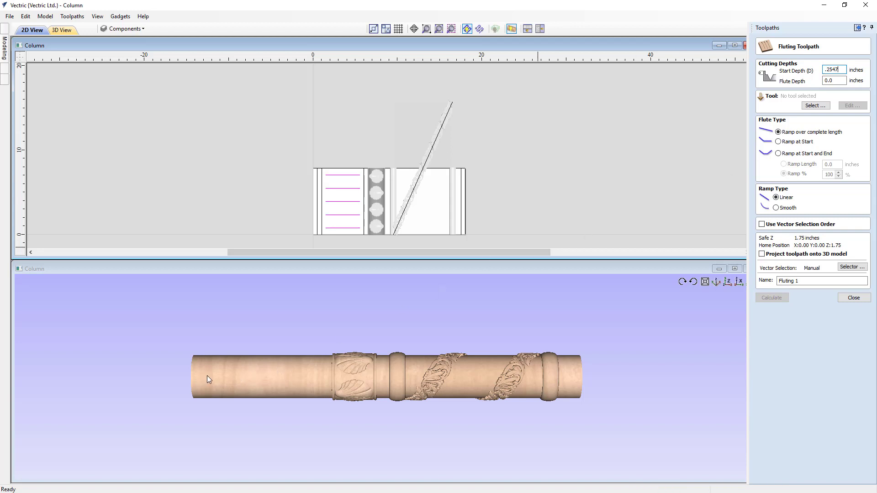
{"action": "key", "text": "Tab"}
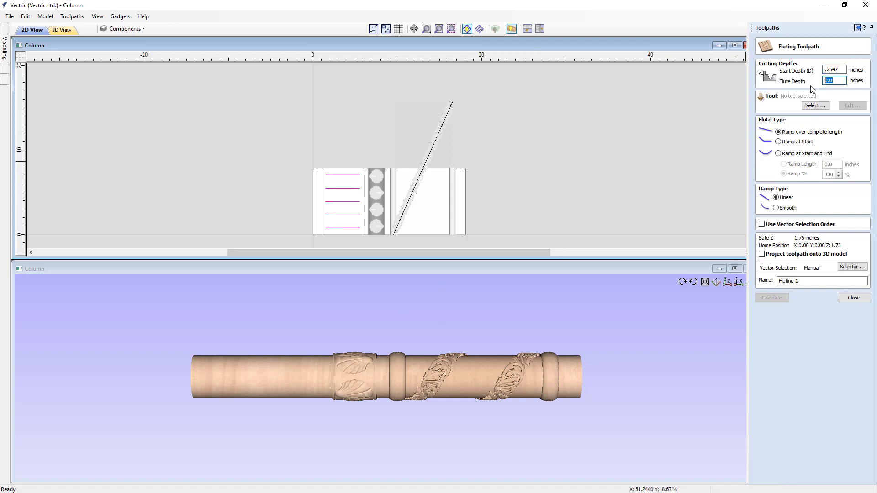
{"action": "type", "text": ".125"}
Assign the imperial Ball Nose (1/2") from the tool database to the fluting toolpath
{"action": "left_click", "coordinate": [809, 105]}
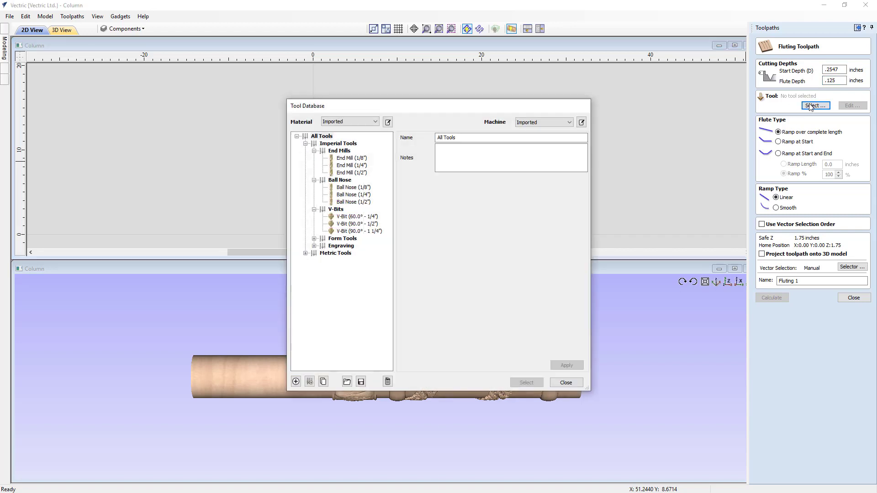
{"action": "left_click", "coordinate": [352, 202]}
{"action": "left_click", "coordinate": [530, 382]}
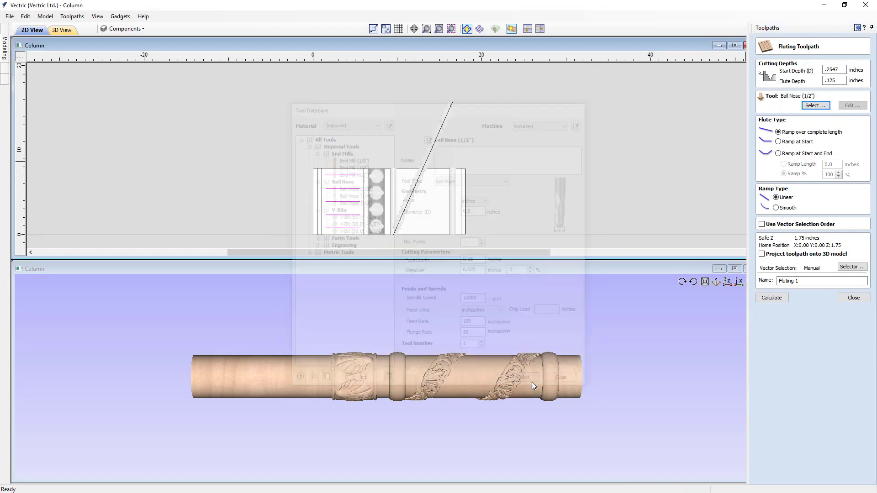
Set the flutes to ramp smoothly at start and end with a 0.5-inch ramp length, and calculate the fluting toolpath
{"action": "left_click", "coordinate": [778, 154]}
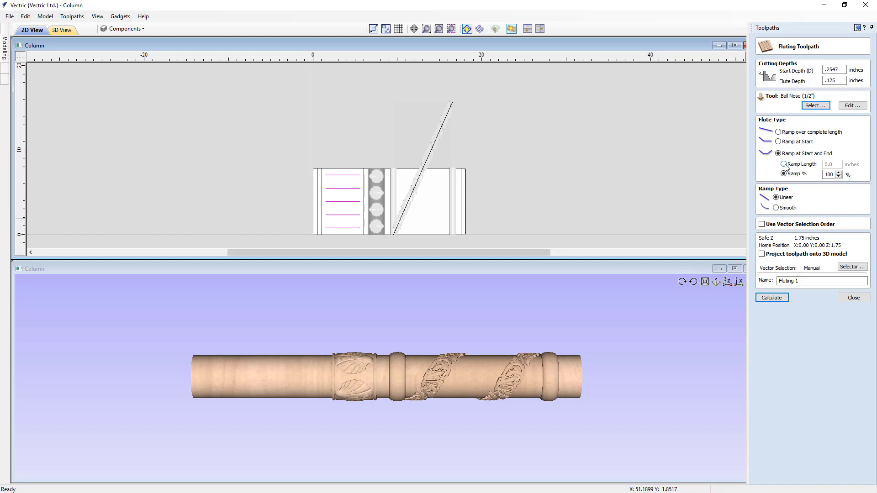
{"action": "left_click", "coordinate": [783, 164]}
{"action": "left_click_drag", "start_coordinate": [839, 165], "coordinate": [818, 167]}
{"action": "type", "text": ".5"}
{"action": "left_click", "coordinate": [784, 299]}
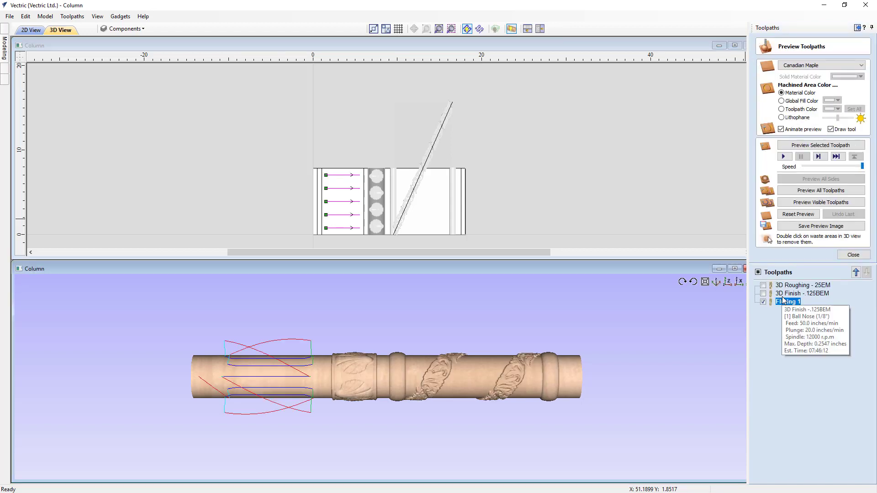
Preview the fluting toolpath, inspect the cut flutes from an angle, and close the preview
{"action": "left_click", "coordinate": [817, 204]}
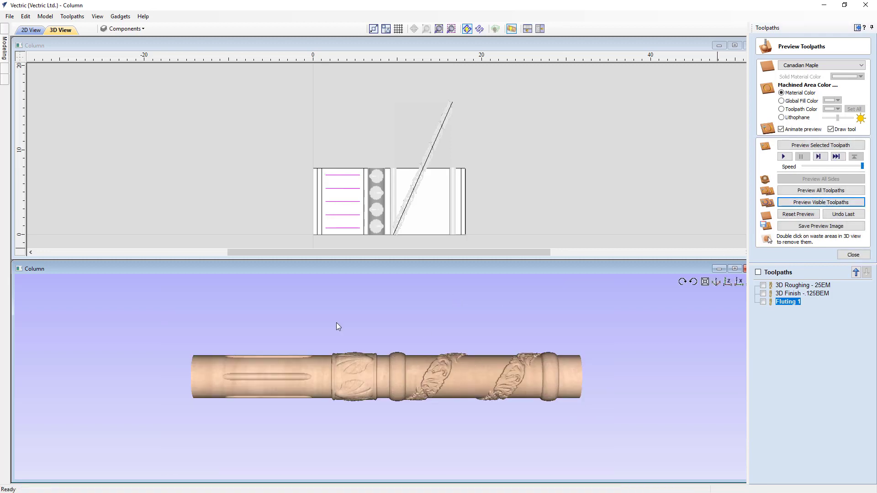
{"action": "left_click_drag", "start_coordinate": [336, 323], "coordinate": [365, 372]}
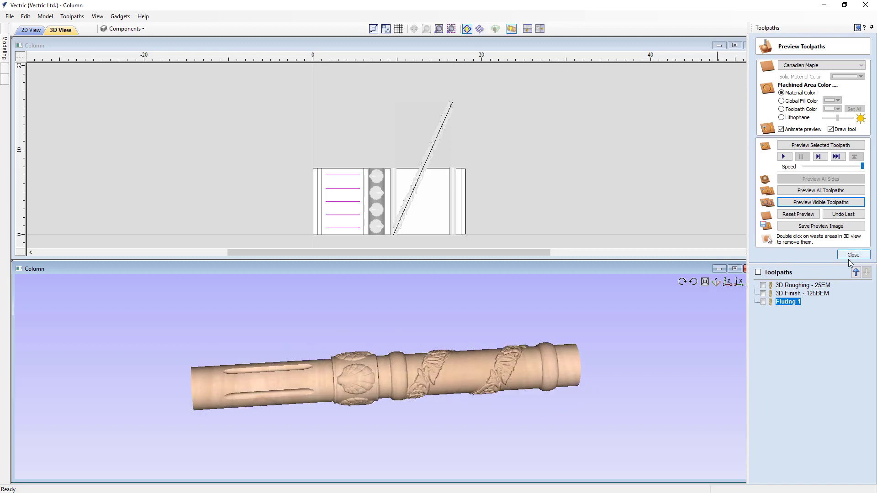
{"action": "left_click", "coordinate": [809, 215]}
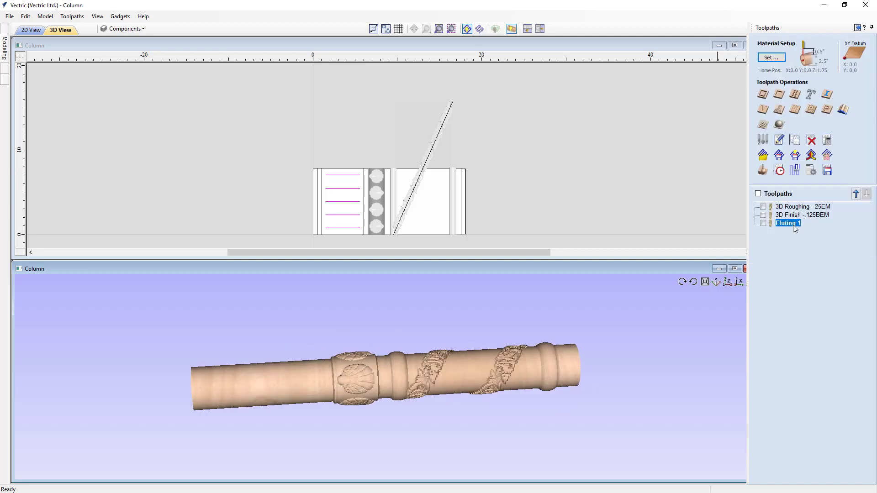
Rename the fluting toolpath as Fluting - .5BEM, recalculate it, and hide it in the 3D view
{"action": "mouse_move", "coordinate": [794, 227]}
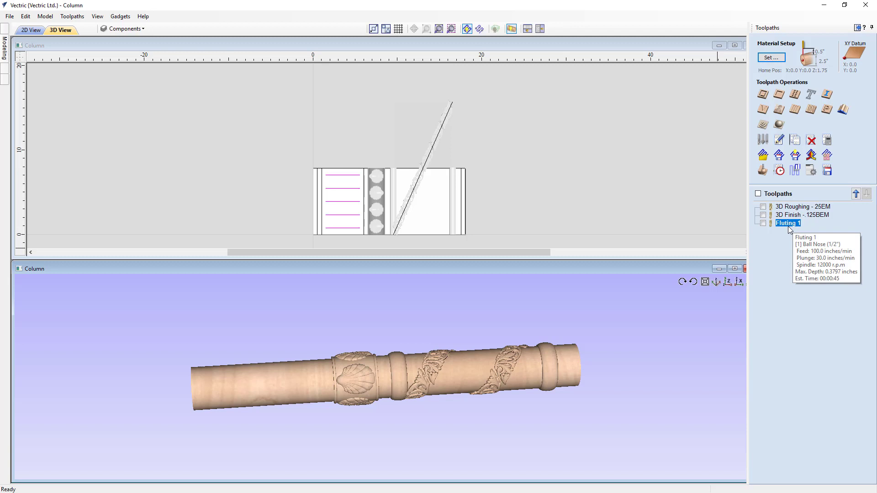
{"action": "double_click", "coordinate": [788, 224]}
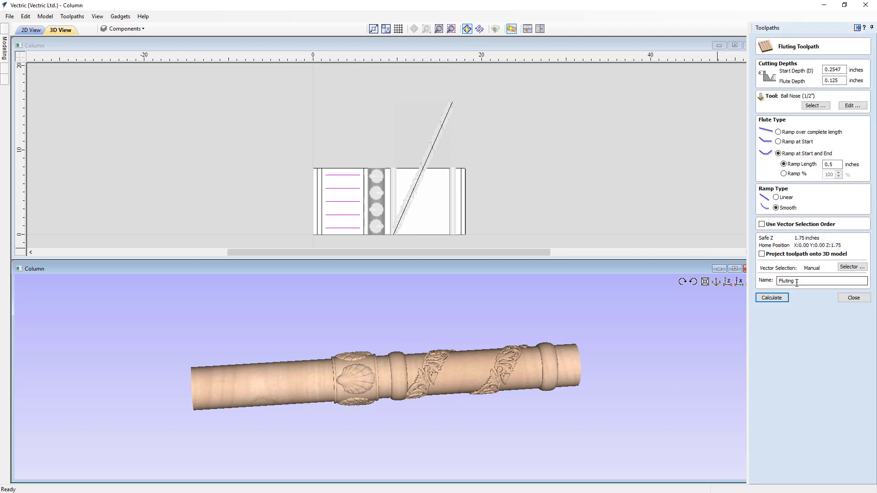
{"action": "double_click", "coordinate": [795, 281]}
{"action": "type", "text": "-"}
{"action": "type", "text": ".5BEM"}
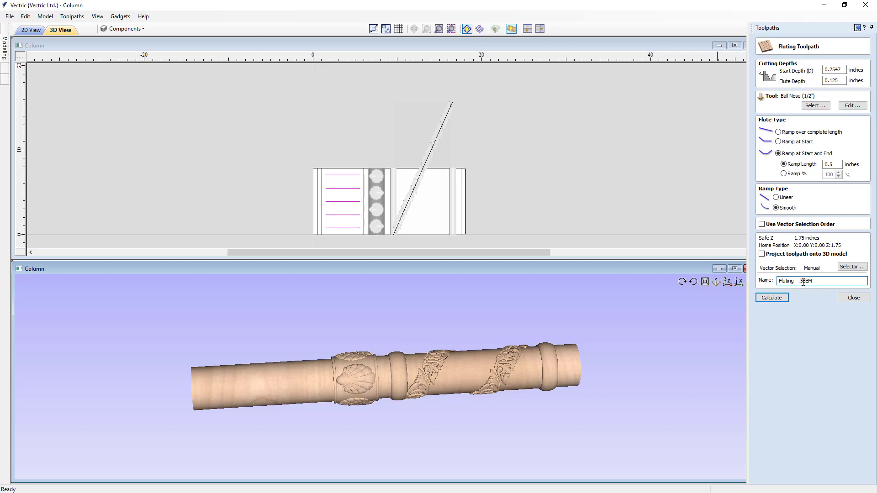
{"action": "left_click", "coordinate": [774, 298]}
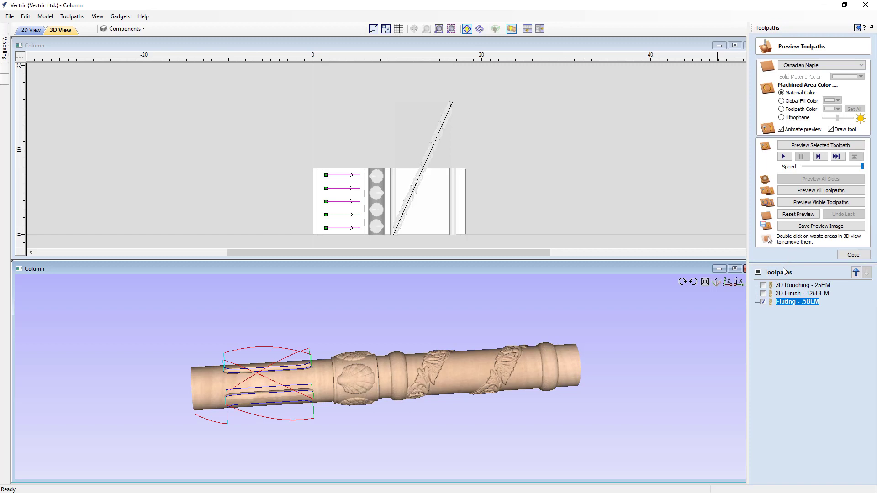
{"action": "left_click", "coordinate": [763, 301]}
{"action": "left_click", "coordinate": [851, 255]}
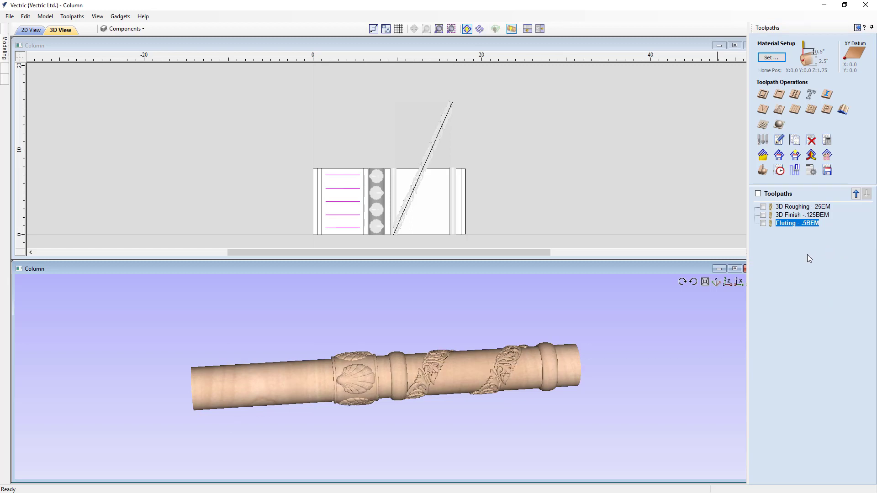
Start a 2D profile toolpath with a start depth of .2547 inches and a cut depth of .1 inches
{"action": "left_click", "coordinate": [763, 94]}
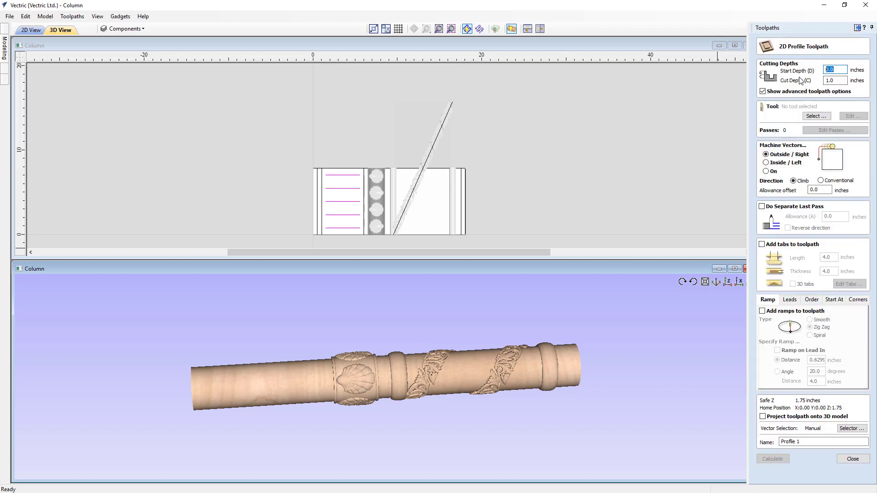
{"action": "type", "text": ".2547"}
{"action": "left_click", "coordinate": [835, 81]}
{"action": "left_click_drag", "start_coordinate": [835, 81], "coordinate": [803, 84]}
{"action": "type", "text": ".1"}
Assign the imperial Ball Nose (1/2") and machine on the two vertical vectors on either side of the flute lines
{"action": "left_click", "coordinate": [815, 116]}
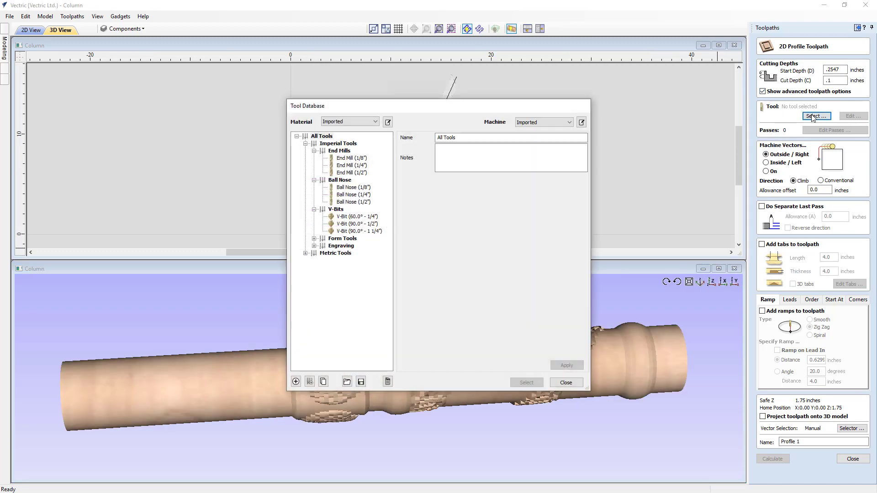
{"action": "left_click", "coordinate": [352, 202]}
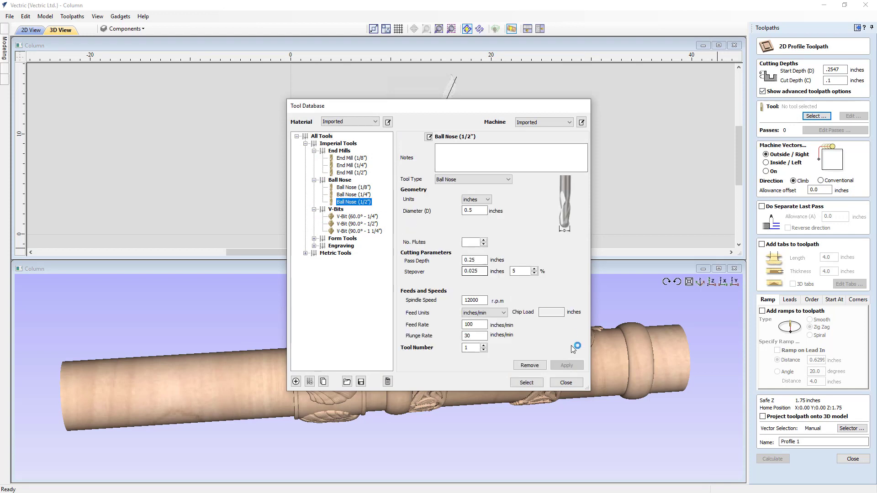
{"action": "left_click", "coordinate": [526, 382]}
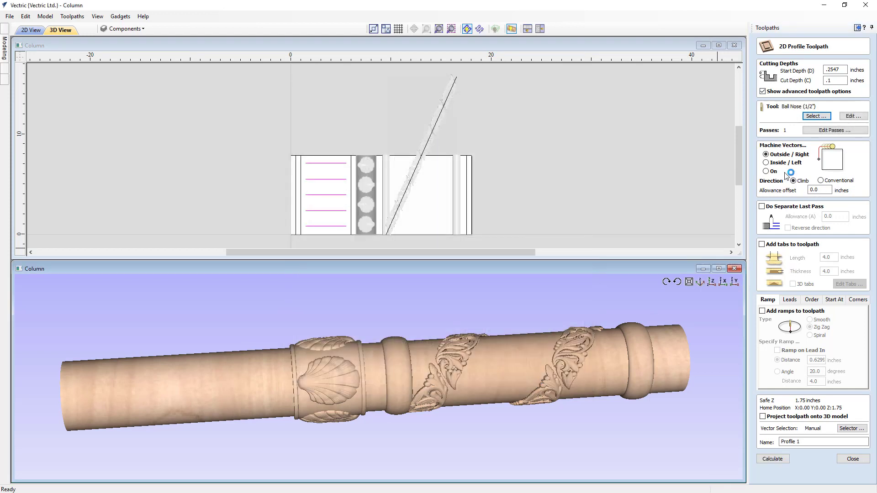
{"action": "left_click", "coordinate": [766, 171]}
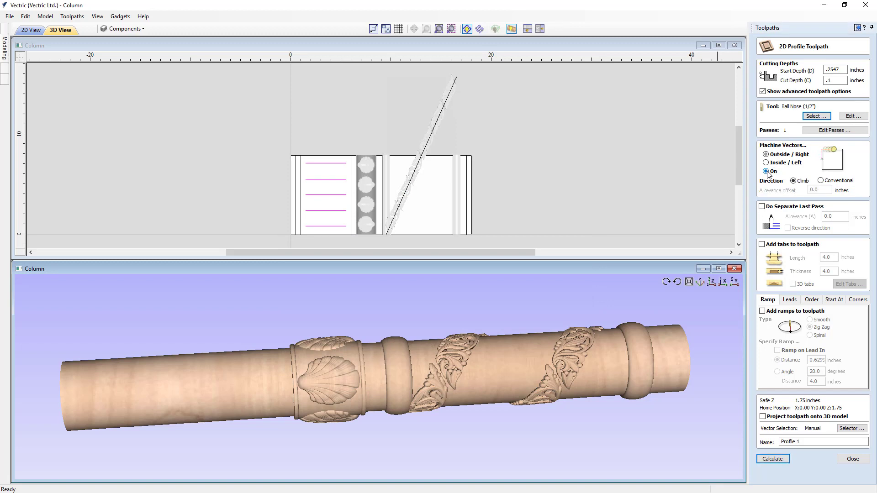
{"action": "left_click", "coordinate": [300, 214]}
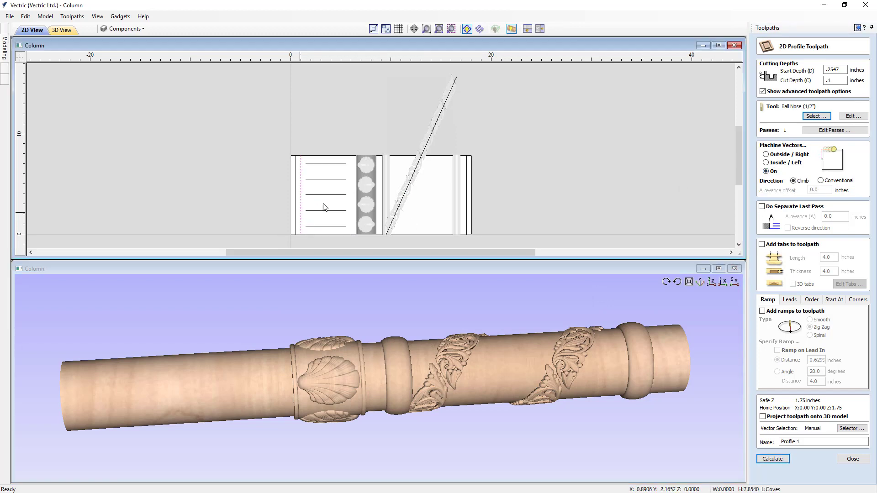
{"action": "left_click", "coordinate": [351, 201], "text": "shift"}
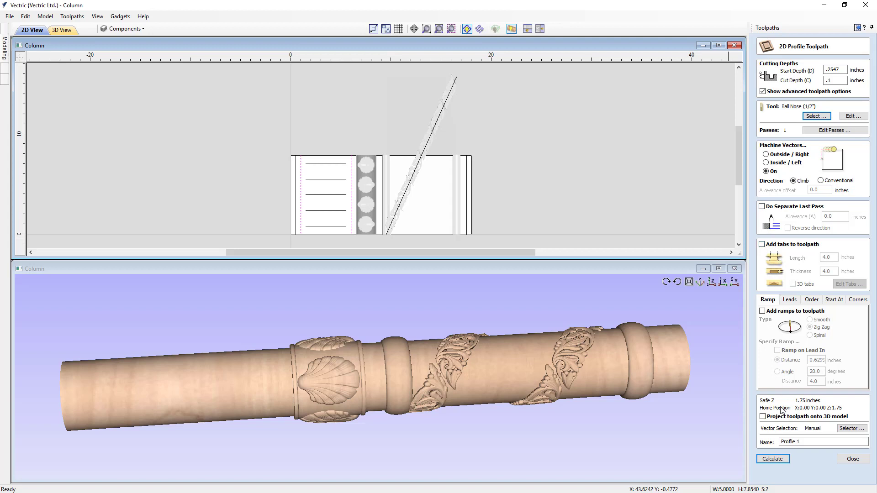
Name the profile toolpath Profile - Coves - .5BEM and calculate it
{"action": "left_click", "coordinate": [797, 442]}
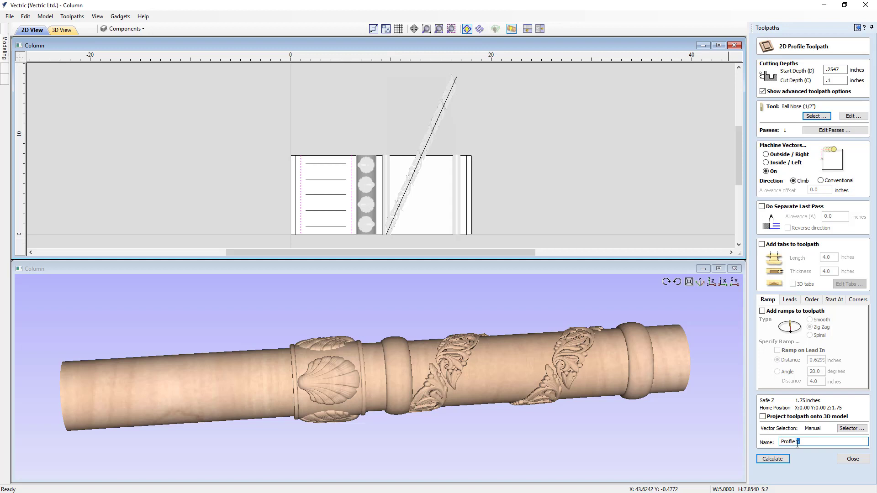
{"action": "key", "text": "BackSpace"}
{"action": "type", "text": "- Cove"}
{"action": "type", "text": "s - .5BEM"}
{"action": "left_click", "coordinate": [773, 458]}
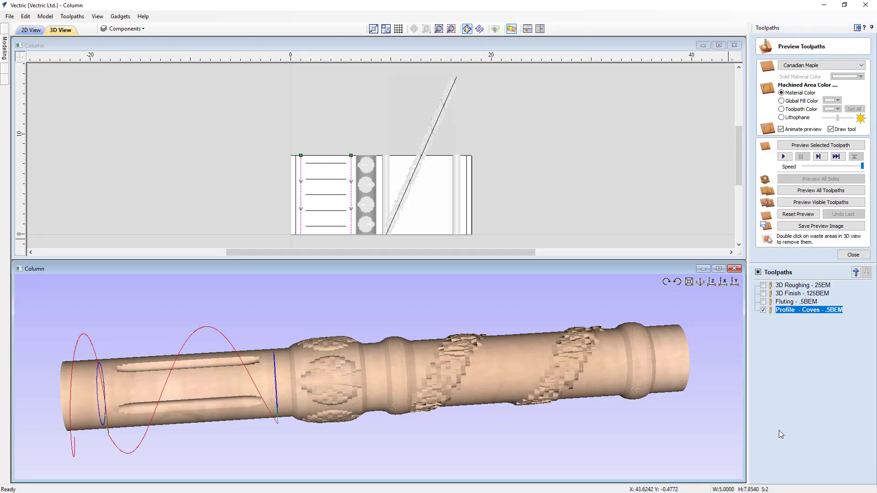
Preview the coves toolpath, inspect the cut coves from an angle, and close the preview
{"action": "left_click", "coordinate": [811, 204]}
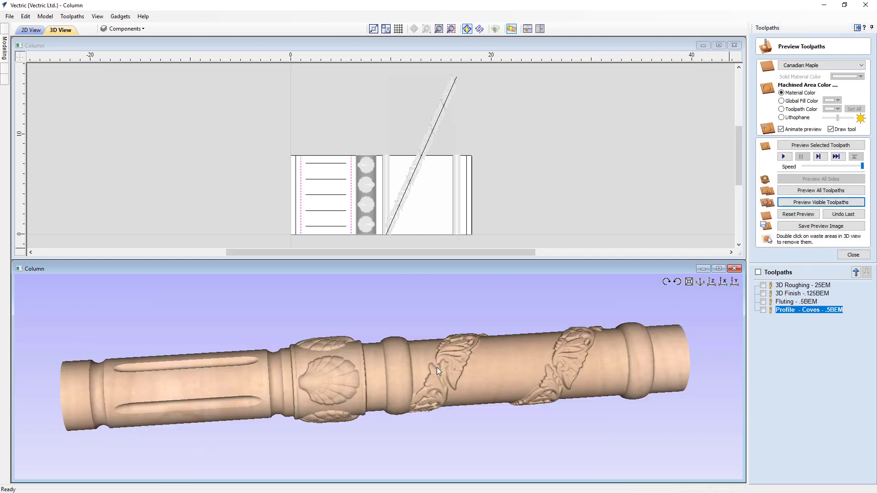
{"action": "mouse_move", "coordinate": [483, 372]}
{"action": "left_mouse_down"}
{"action": "mouse_move", "coordinate": [519, 324]}
{"action": "mouse_move", "coordinate": [468, 394]}
{"action": "mouse_move", "coordinate": [531, 357]}
{"action": "left_mouse_up"}
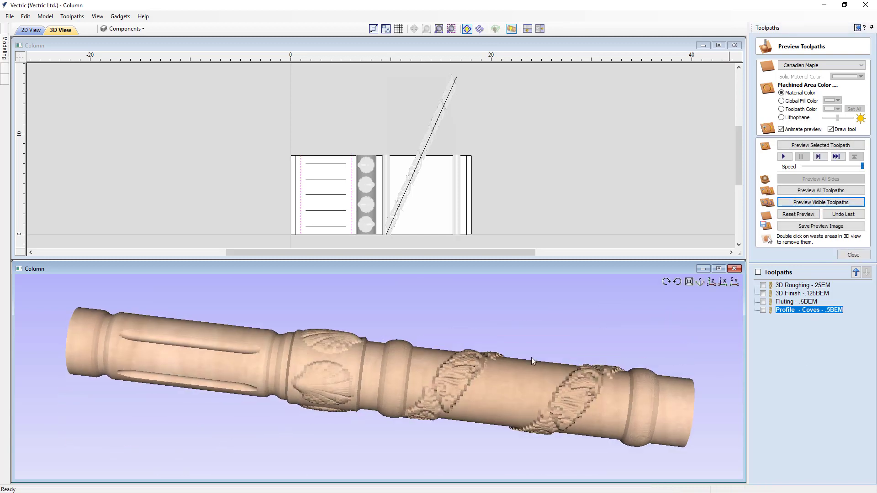
{"action": "left_click", "coordinate": [853, 255]}
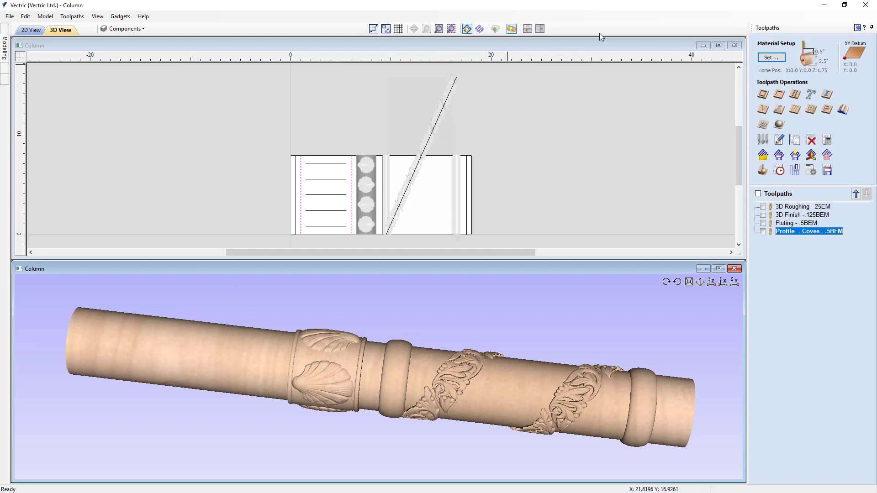
Start a profile toolpath on the vertical vectors just inside both column ends, with start depth .2547 and cut depth .5-.2547 inches
{"action": "left_click", "coordinate": [762, 95]}
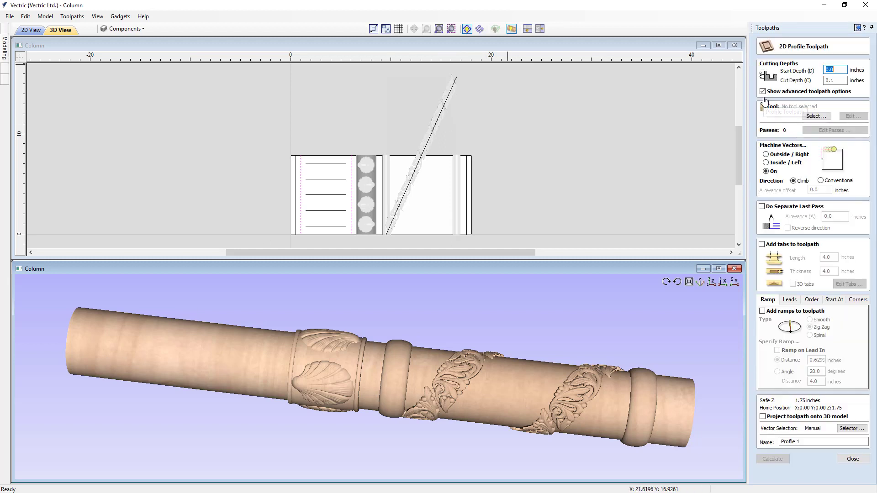
{"action": "left_click", "coordinate": [297, 219]}
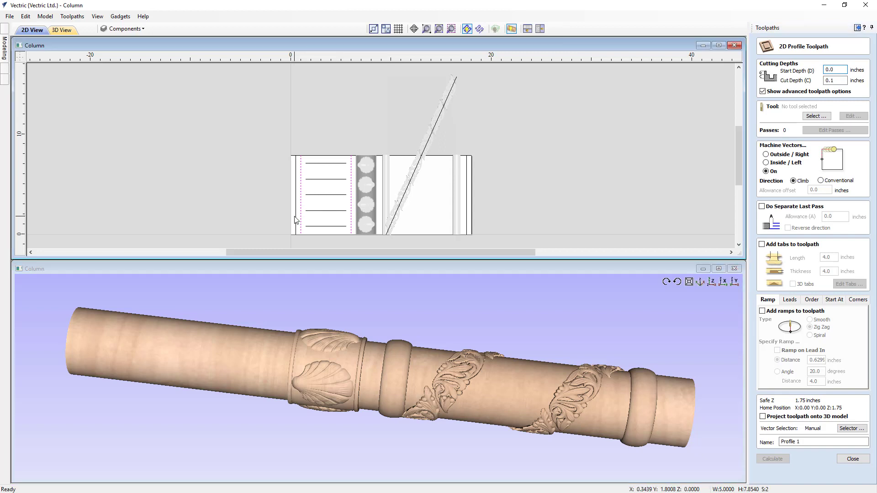
{"action": "left_click", "coordinate": [467, 197], "text": "shift"}
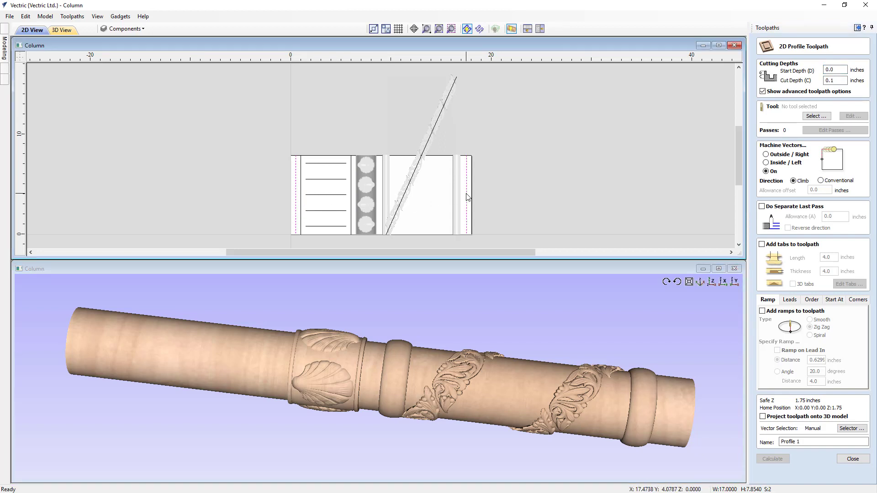
{"action": "double_click", "coordinate": [836, 70]}
{"action": "type", "text": "."}
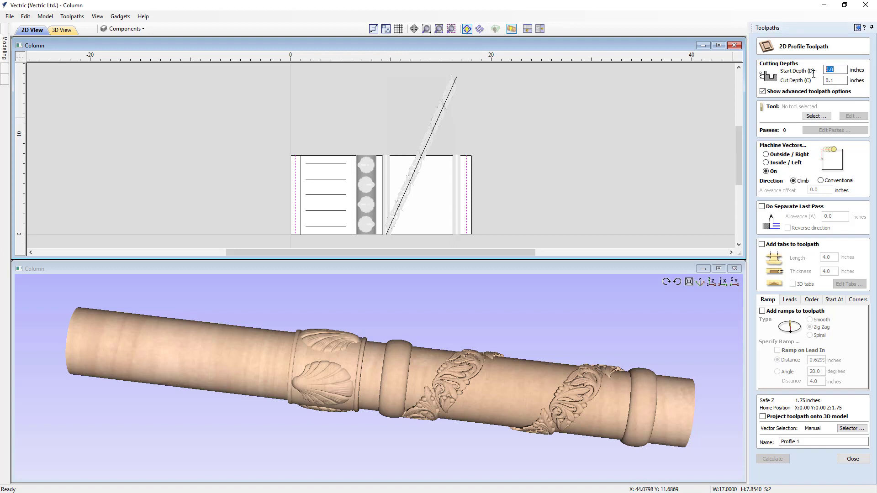
{"action": "type", "text": "2547"}
{"action": "key", "text": "Tab"}
{"action": "type", "text": "."}
{"action": "type", "text": "5-.2547"}
{"action": "type", "text": "="}
{"action": "left_click", "coordinate": [835, 81]}
Assign the imperial End Mill (1/2") from the tool database to the end-tab profile toolpath
{"action": "left_click", "coordinate": [807, 116]}
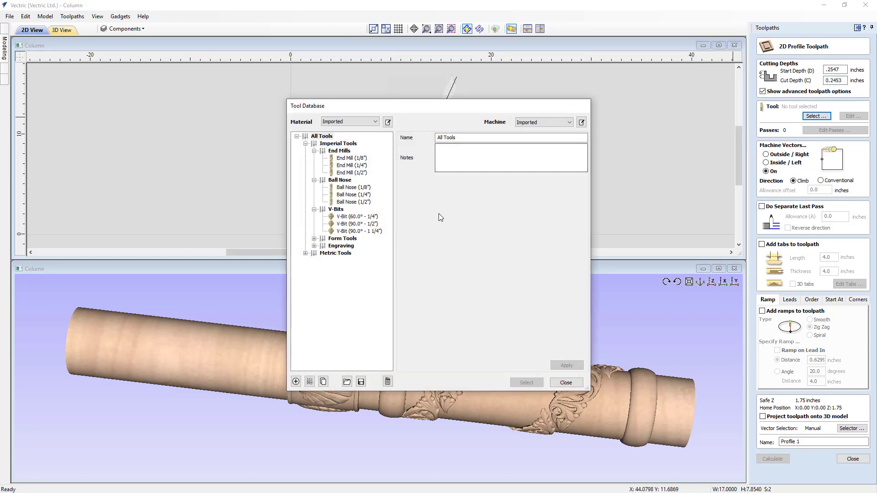
{"action": "left_click", "coordinate": [359, 202]}
{"action": "left_click", "coordinate": [351, 172]}
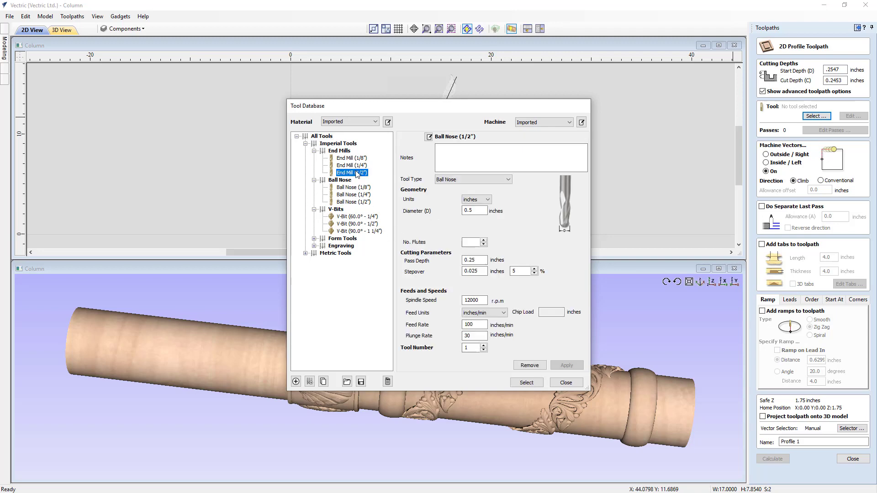
{"action": "left_click", "coordinate": [539, 383]}
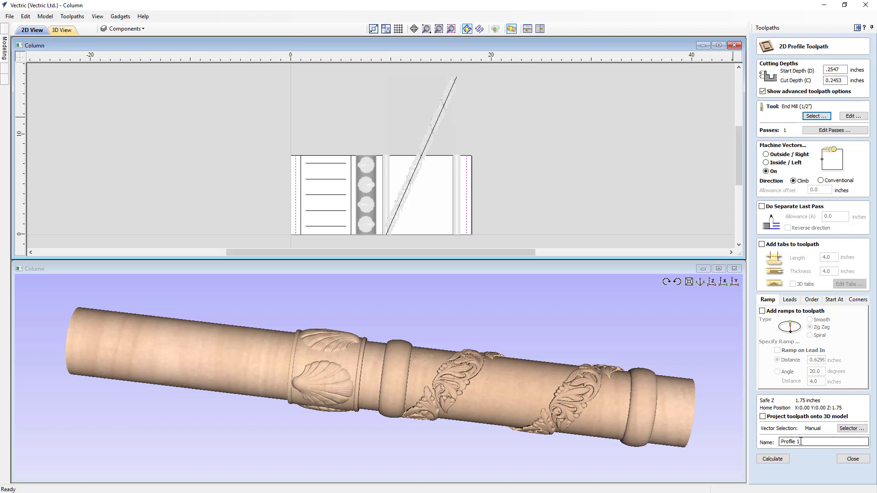
Name the profile toolpath Profile - Tabs - .5EM and calculate it
{"action": "left_click_drag", "start_coordinate": [802, 441], "coordinate": [796, 442]}
{"action": "key", "text": "BackSpace"}
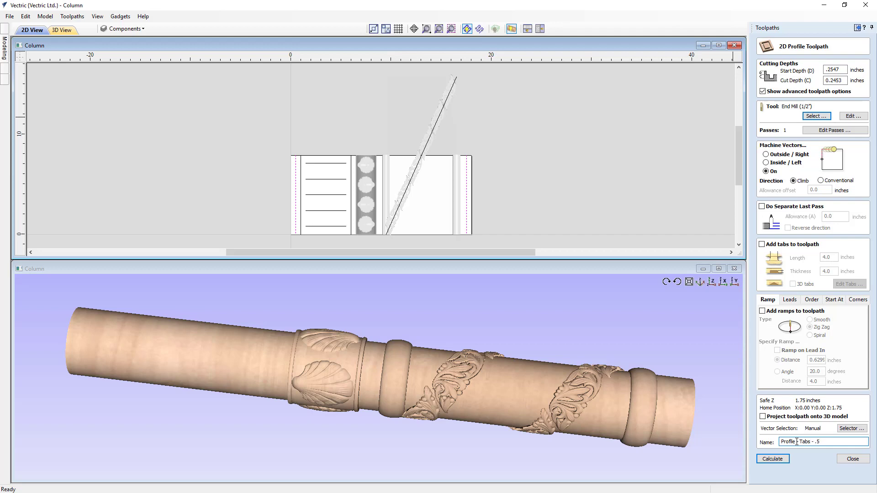
{"action": "left_click", "coordinate": [778, 458]}
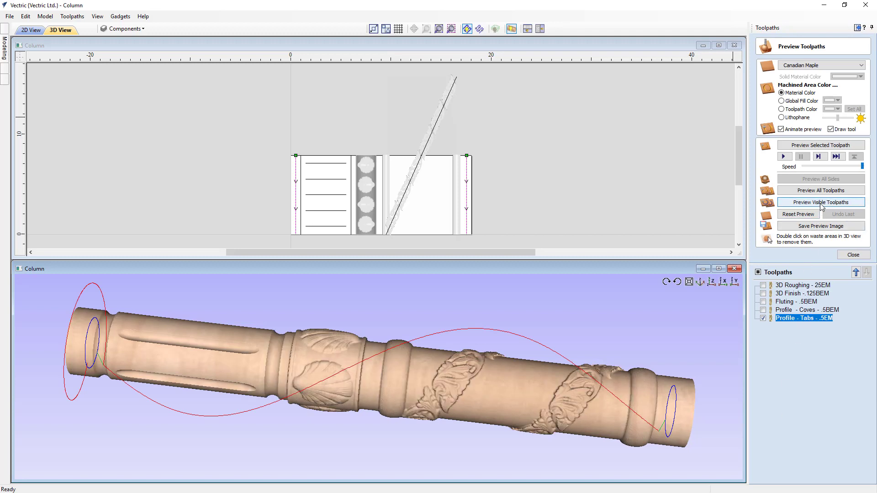
Preview the tabs toolpath, inspect the finished column from several angles, return to the top-down view, and close the preview
{"action": "left_click", "coordinate": [820, 202]}
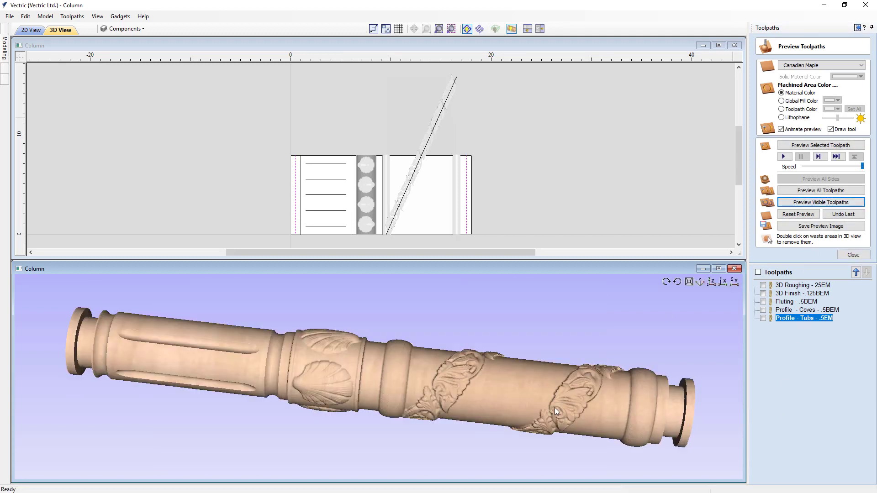
{"action": "mouse_move", "coordinate": [557, 407]}
{"action": "left_mouse_down"}
{"action": "mouse_move", "coordinate": [574, 396]}
{"action": "mouse_move", "coordinate": [579, 412]}
{"action": "mouse_move", "coordinate": [547, 421]}
{"action": "left_mouse_up"}
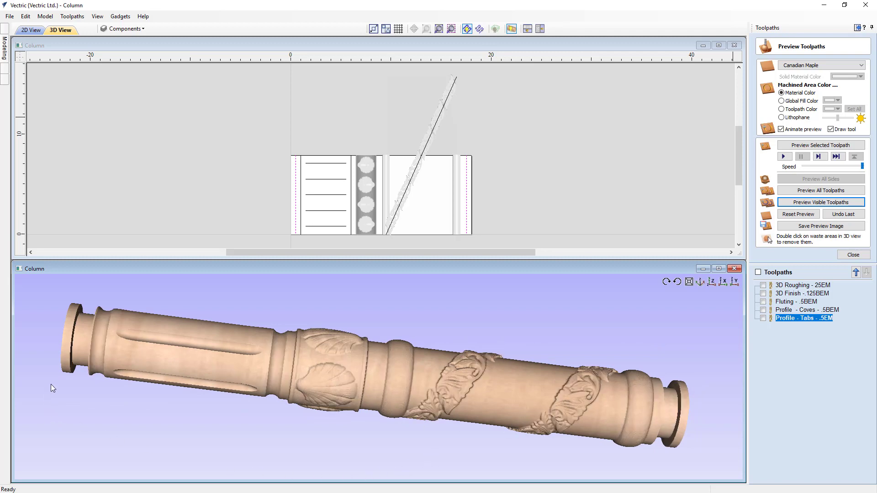
{"action": "left_click_drag", "start_coordinate": [50, 385], "coordinate": [687, 319]}
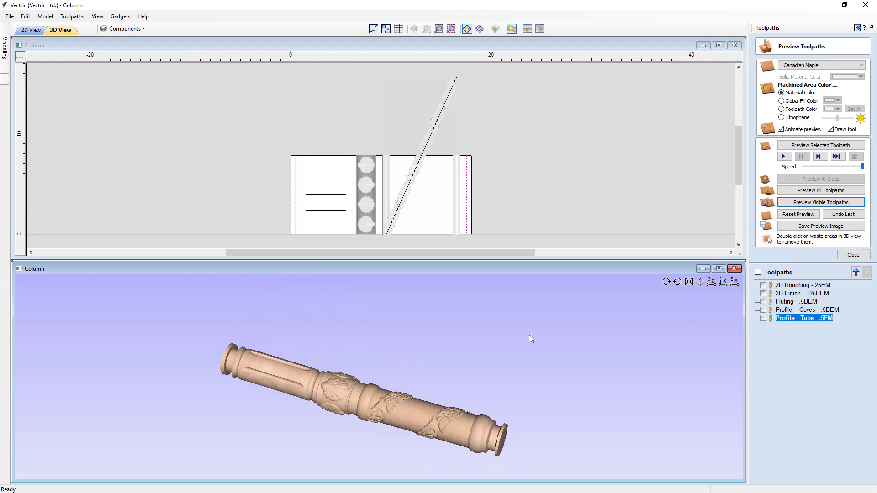
{"action": "left_click_drag", "start_coordinate": [529, 336], "coordinate": [548, 302]}
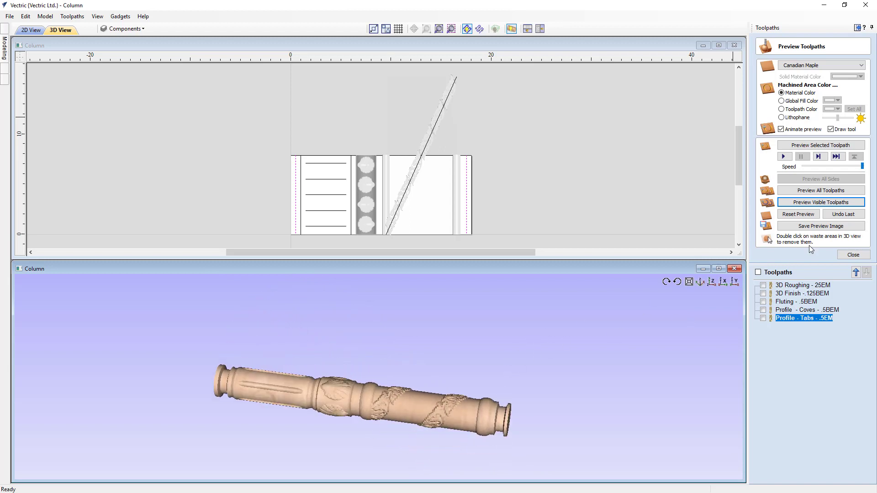
{"action": "left_click", "coordinate": [711, 281]}
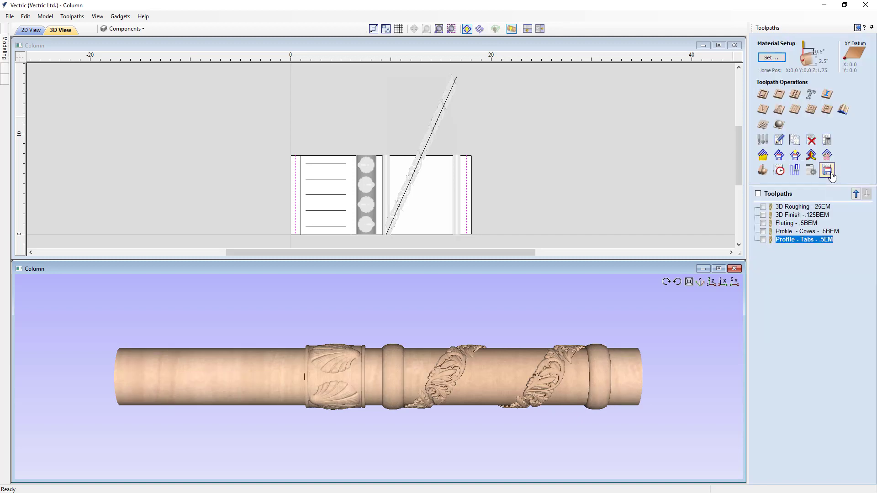
Save the project as Column.crv in the Rotary_Creating_a_Column_FILES folder, replacing the existing file
{"action": "left_click", "coordinate": [9, 16]}
{"action": "left_click", "coordinate": [31, 57]}
{"action": "left_click", "coordinate": [10, 16]}
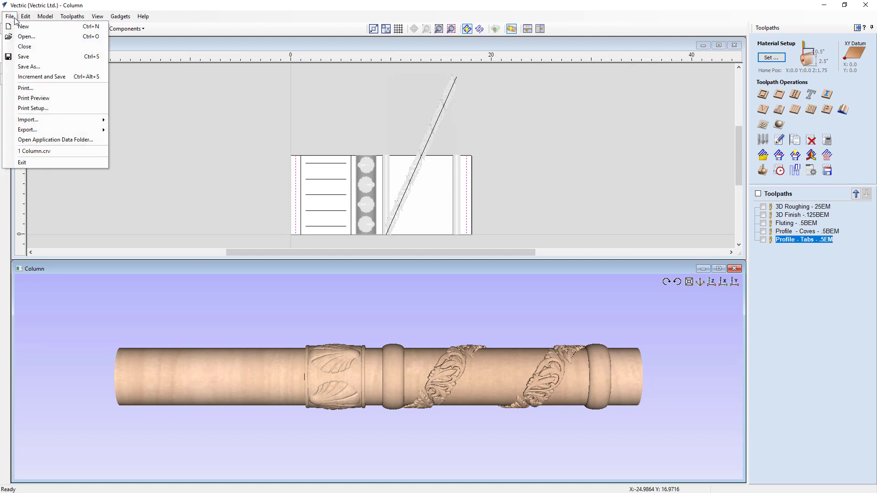
{"action": "left_click", "coordinate": [28, 67]}
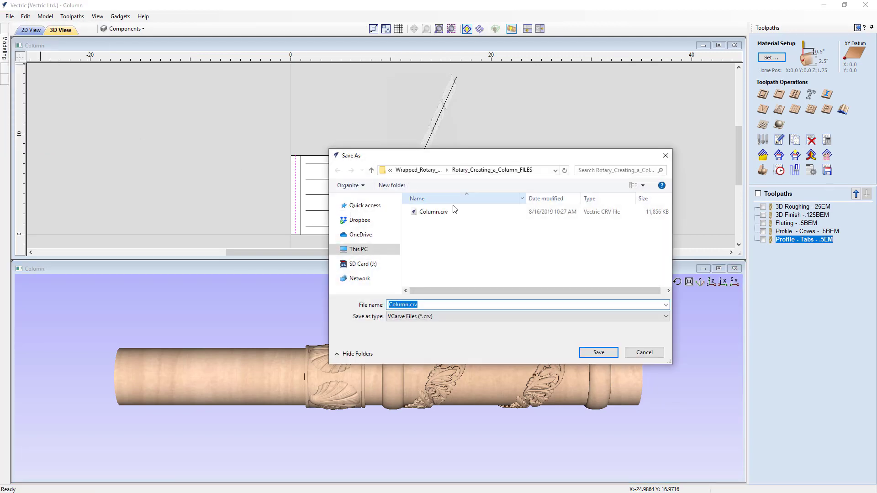
{"action": "left_click", "coordinate": [445, 215]}
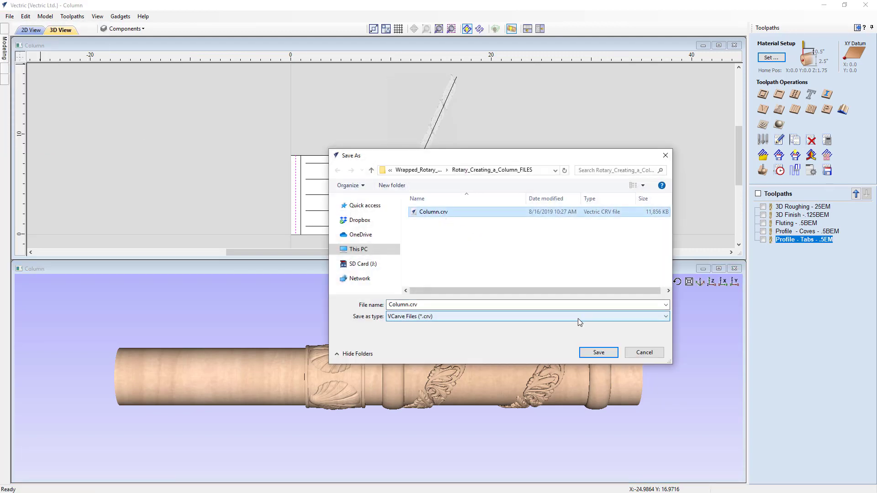
{"action": "left_click", "coordinate": [599, 353]}
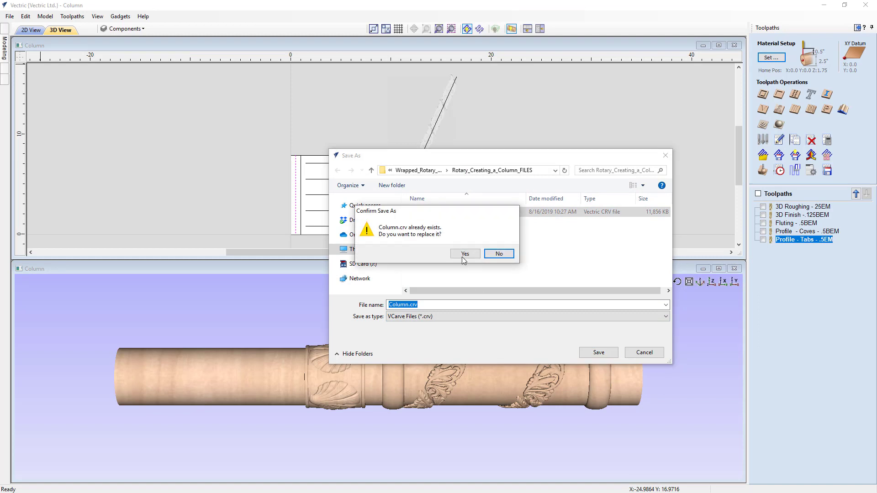
{"action": "key", "text": "Return"}
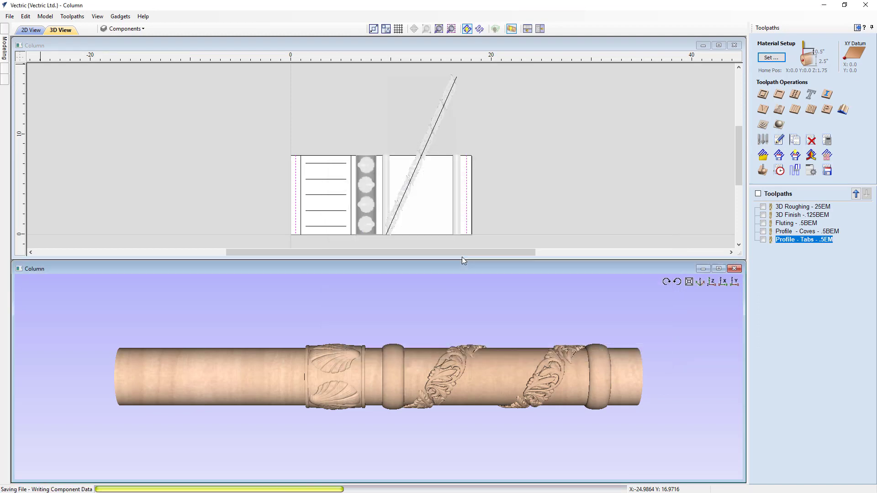